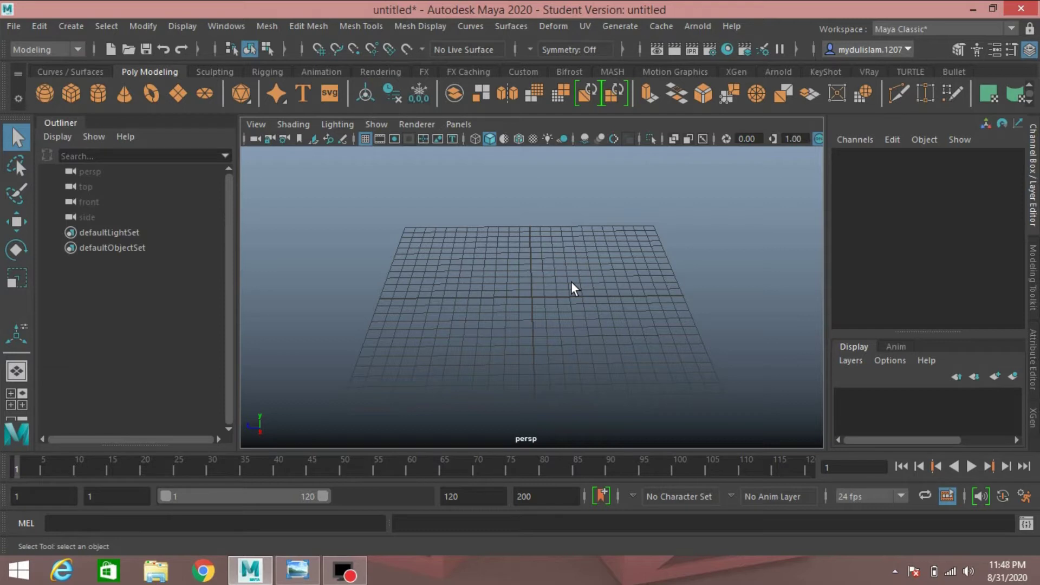
Step: Examine the cell1 reference image at full size for the cell's layered look, and close it
click(297, 569)
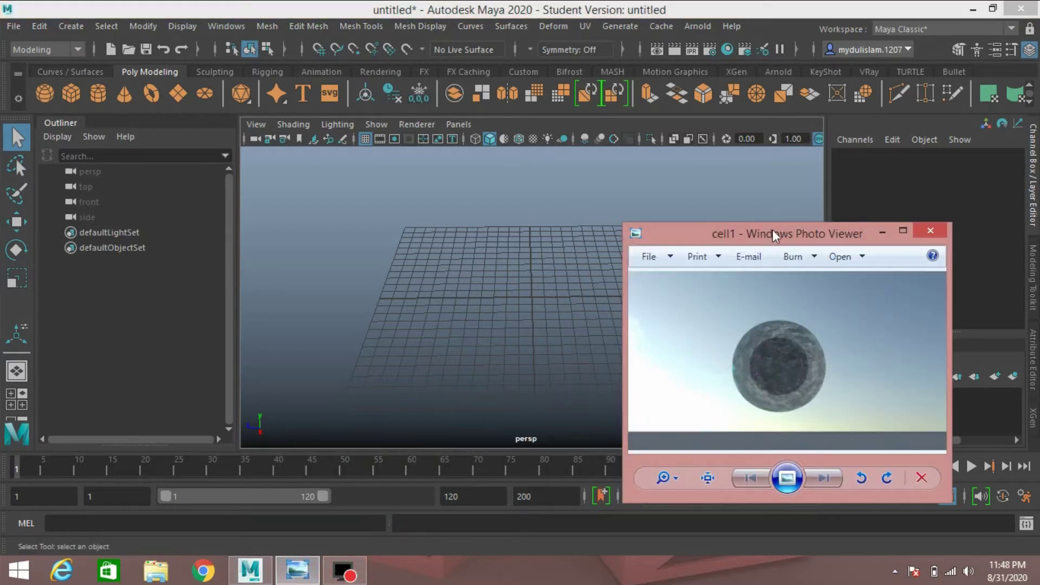
drag(773, 230, 797, 168)
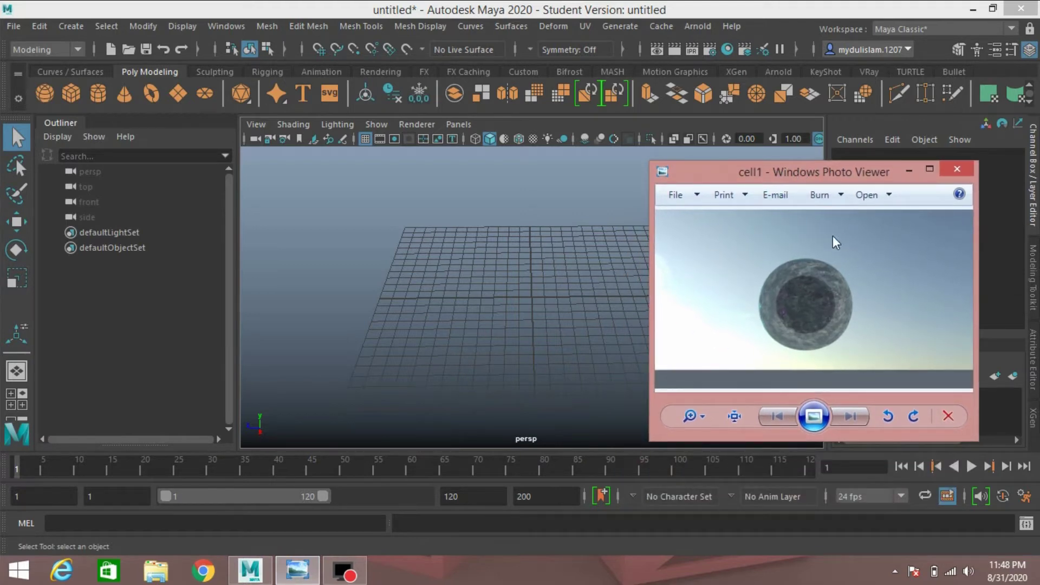
click(929, 169)
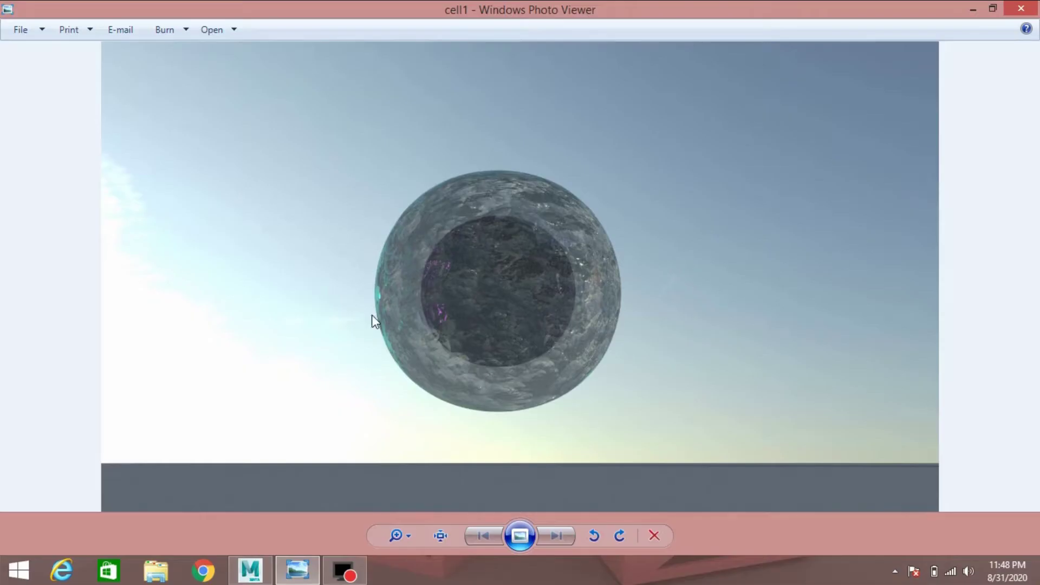
click(992, 8)
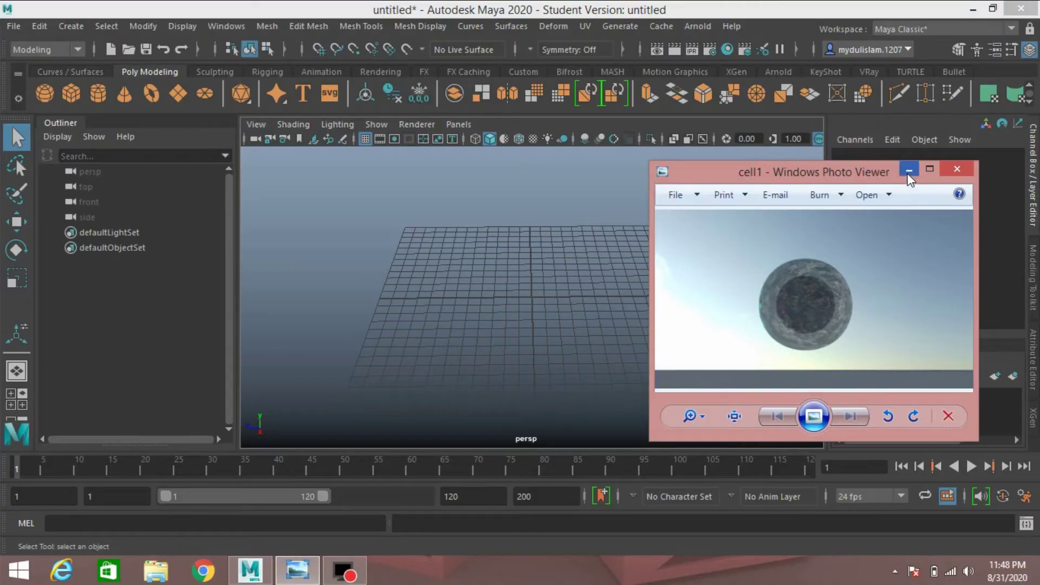
click(957, 169)
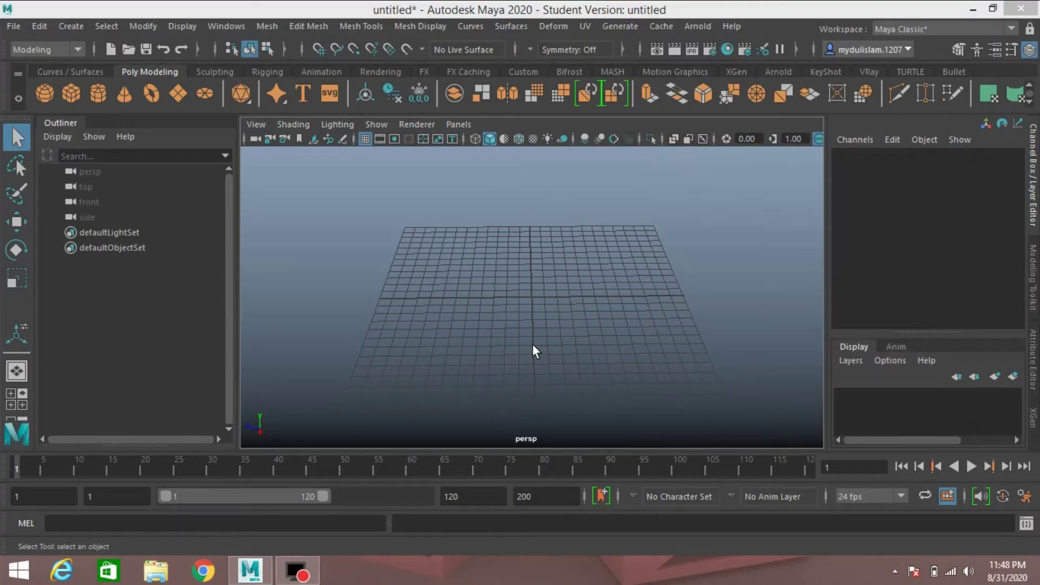
Step: Create a polygon plane scaled uniformly to about 125.5 as the ground, and hide the viewport grid
alt+drag(584, 313, 567, 311)
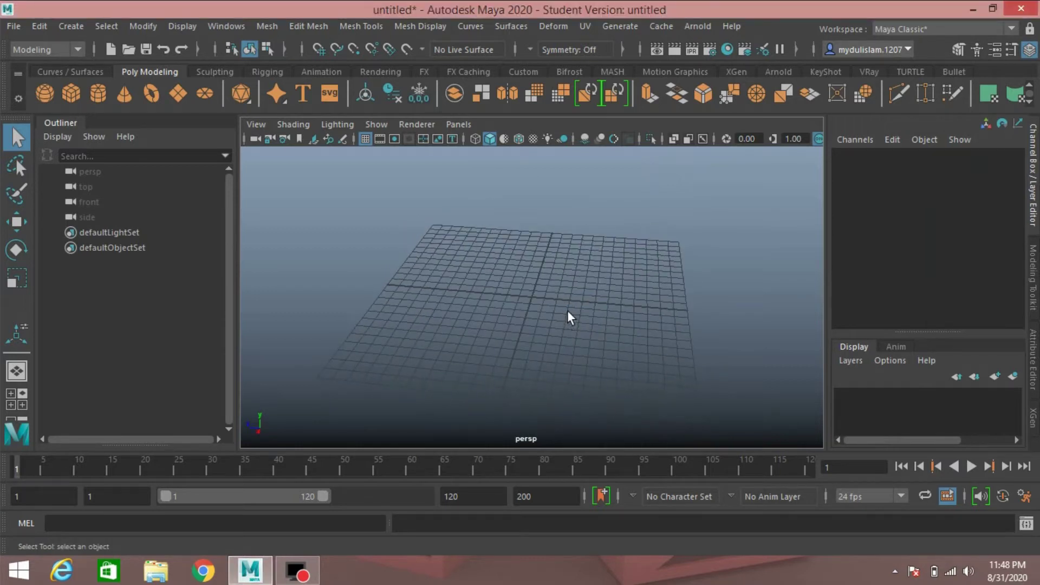
click(173, 99)
click(17, 279)
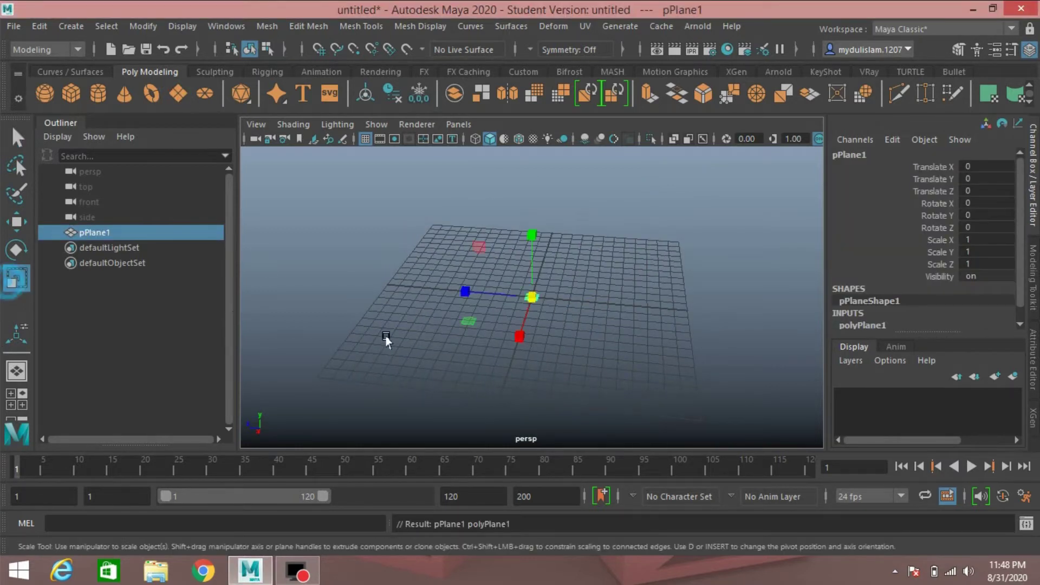
drag(531, 297, 763, 314)
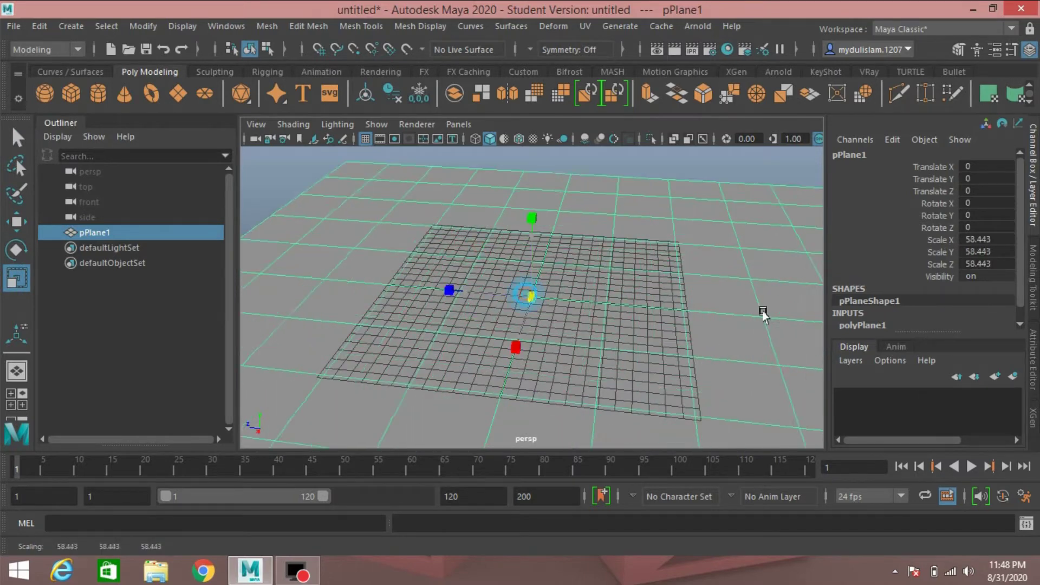
scroll(596, 330, down, 3)
drag(515, 343, 713, 341)
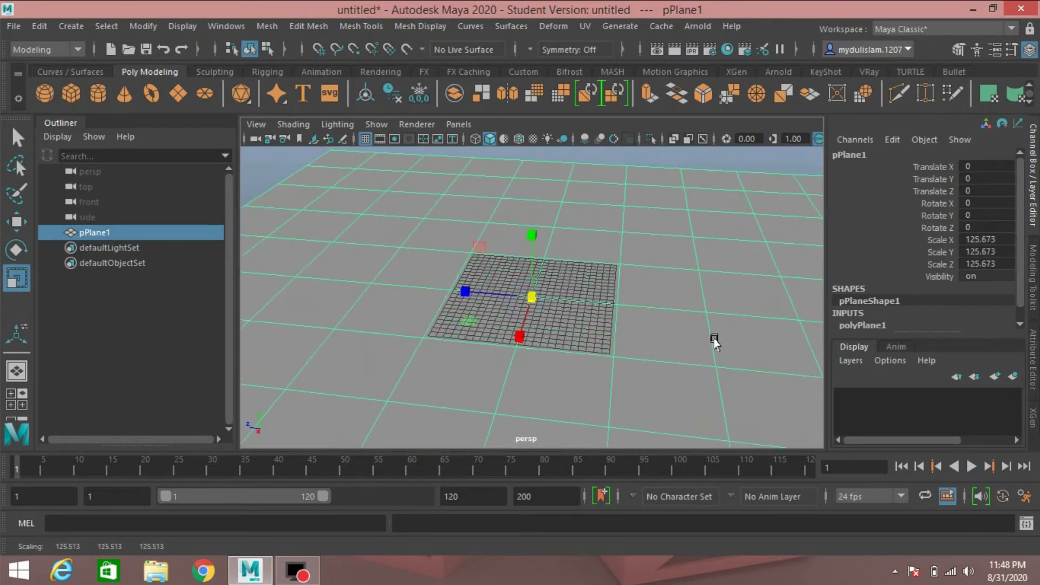
click(366, 140)
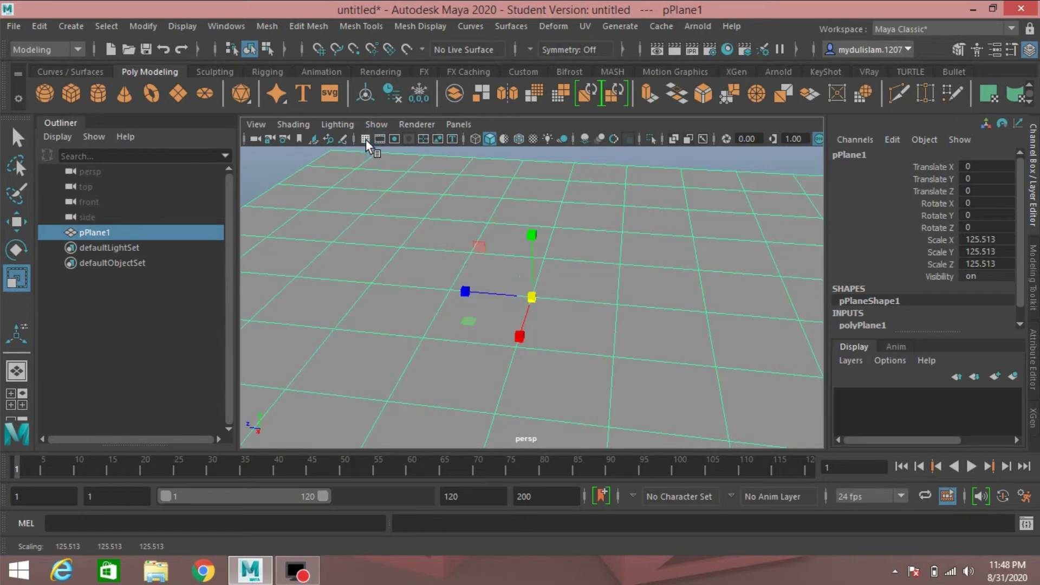
Step: Create a polygon cube scaled uniformly to about 12.3 at the plane's centre, and show wireframe on shaded objects
click(72, 92)
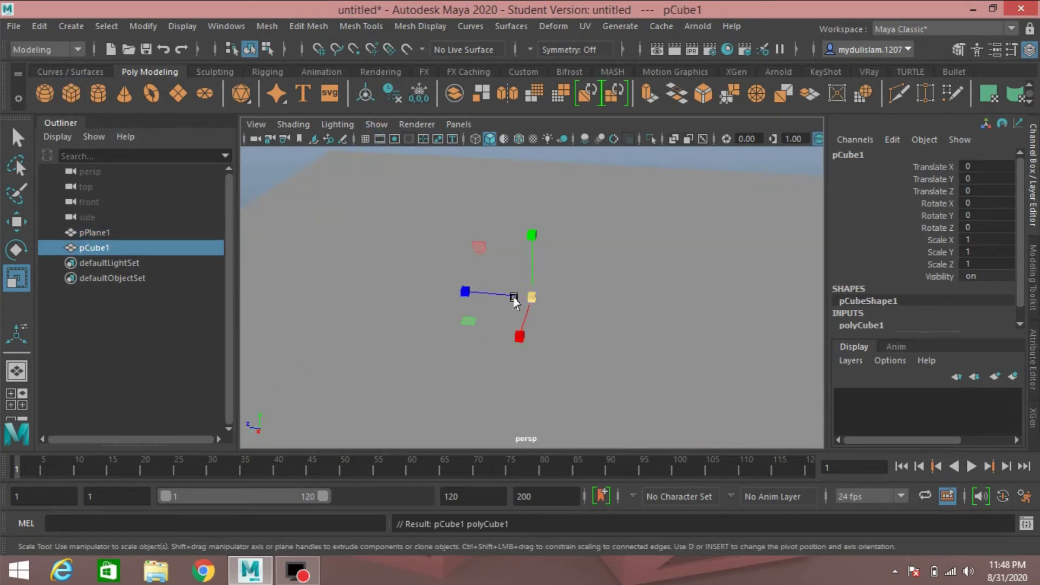
drag(531, 296, 592, 307)
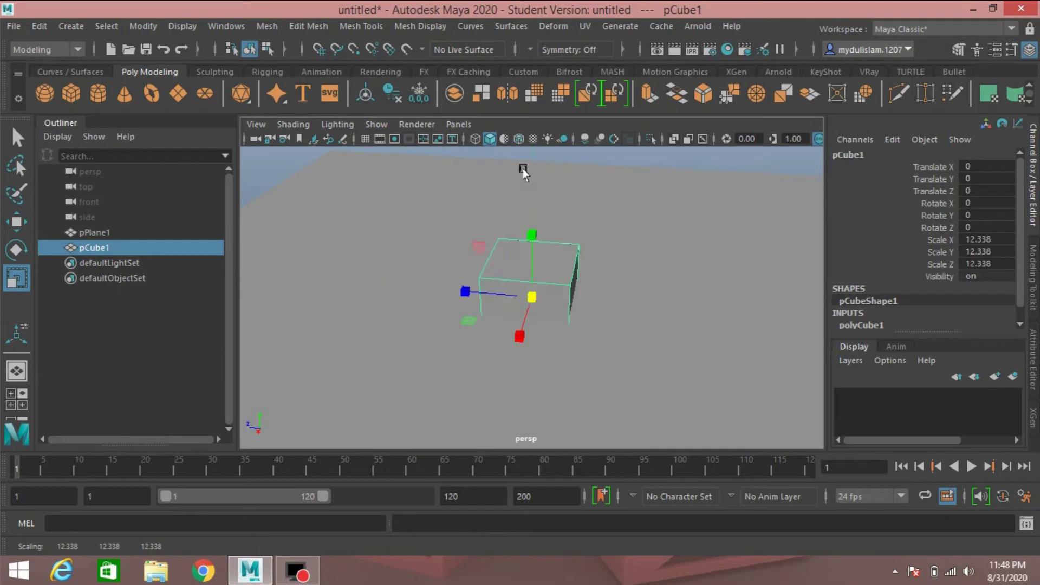
click(518, 139)
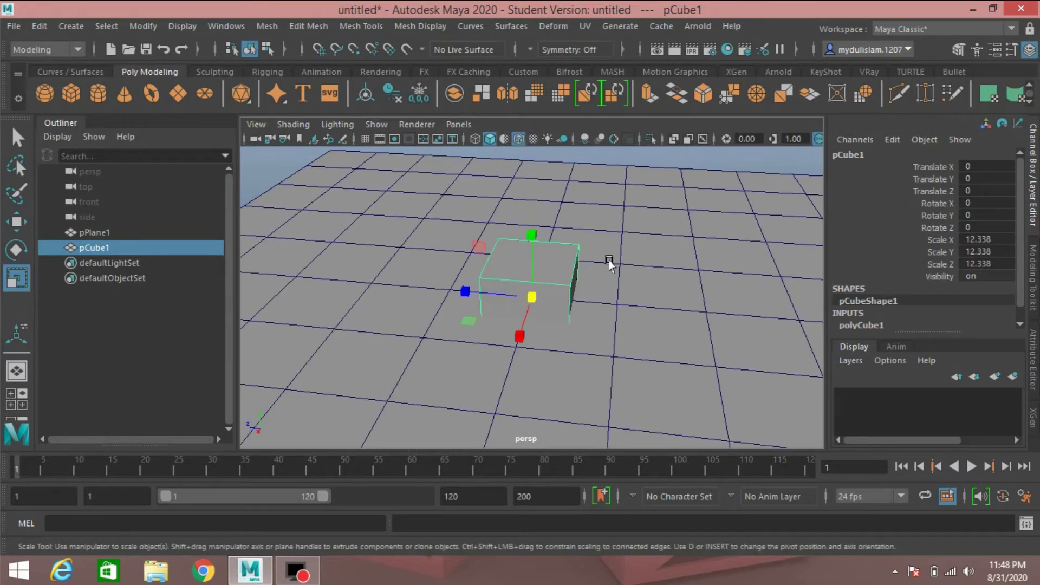
Step: Raise the cube above the ground plane to a Translate Y of about 8.4
scroll(609, 263, down, 3)
key(w)
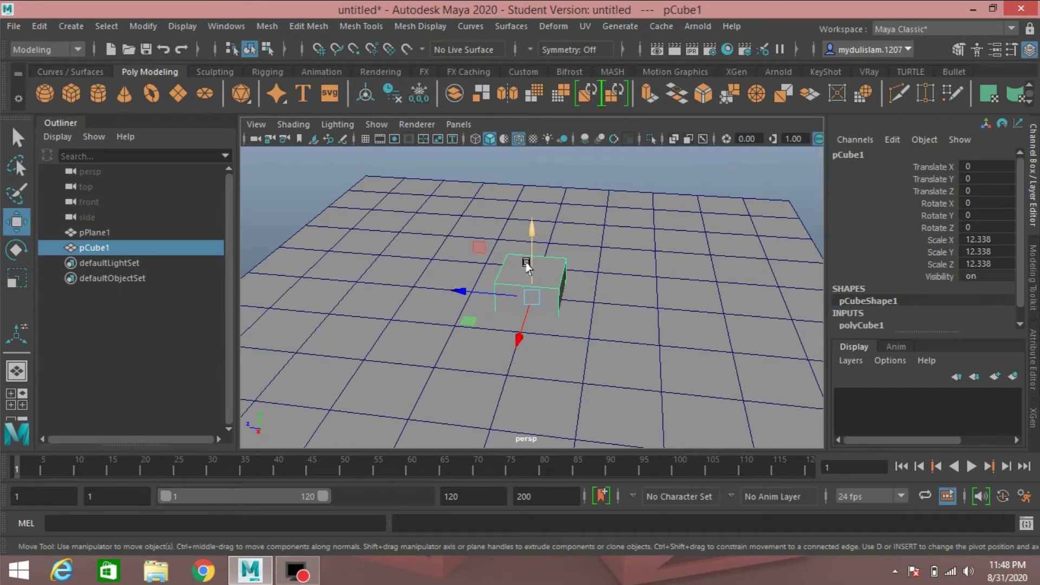
drag(528, 263, 537, 224)
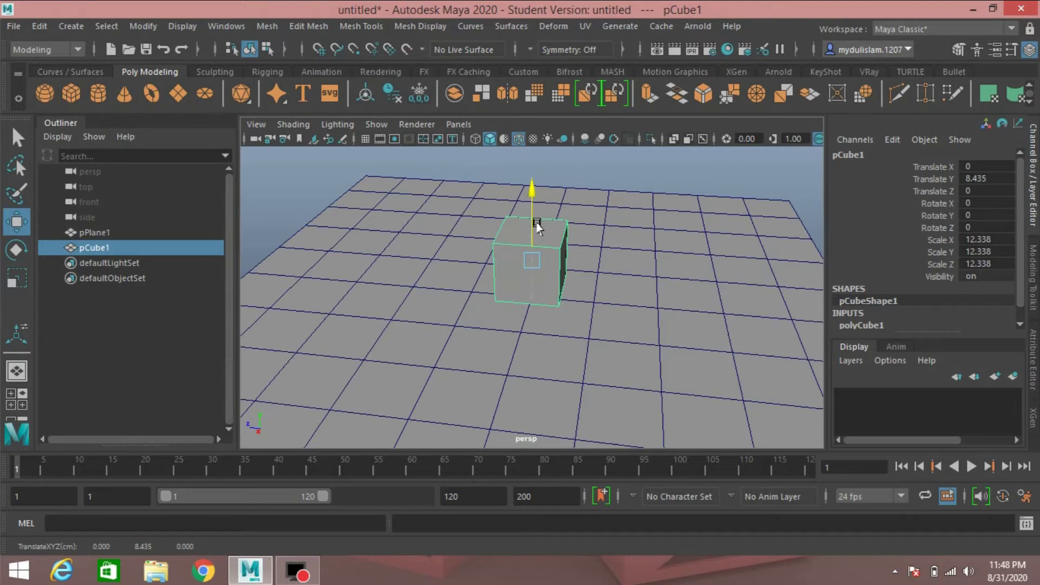
mouse_move(601, 353)
alt+mouse_down()
mouse_move(608, 330)
mouse_move(615, 339)
alt+mouse_up()
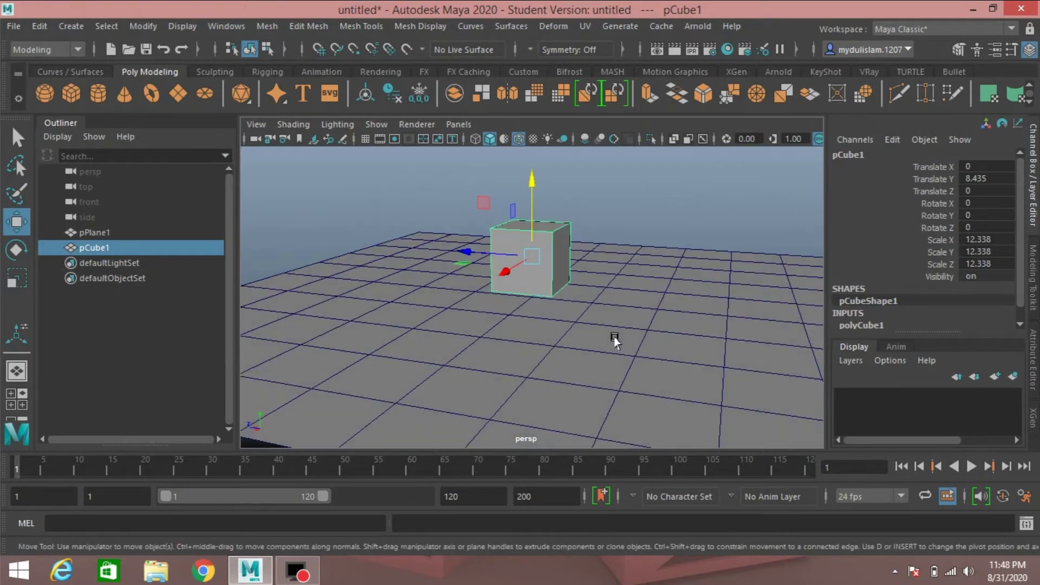
Step: Enlarge the cube uniformly to a scale of about 22.5 and raise it to a Translate Y of about 17.6
click(25, 273)
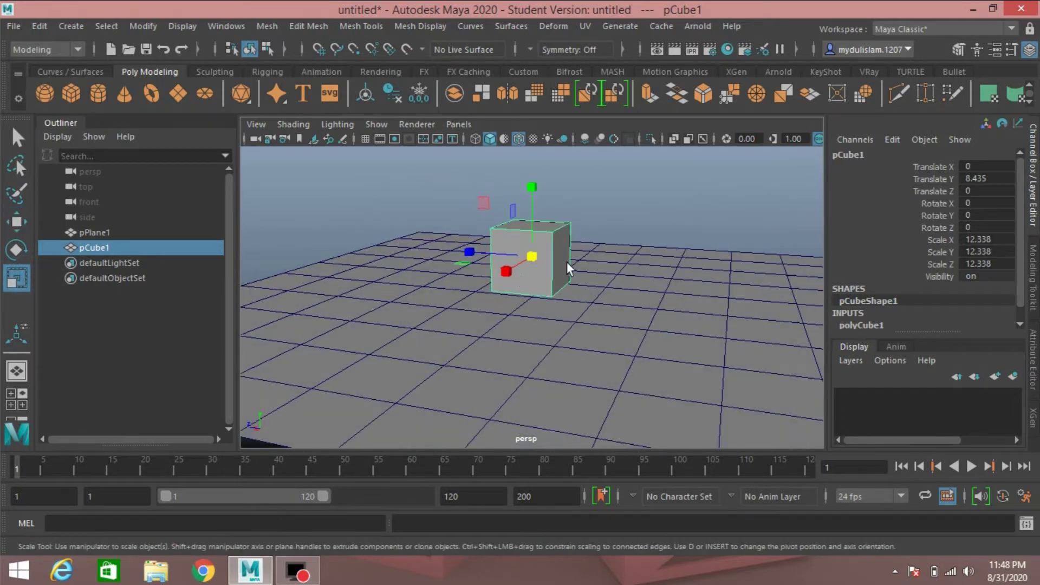
drag(538, 253, 228, 320)
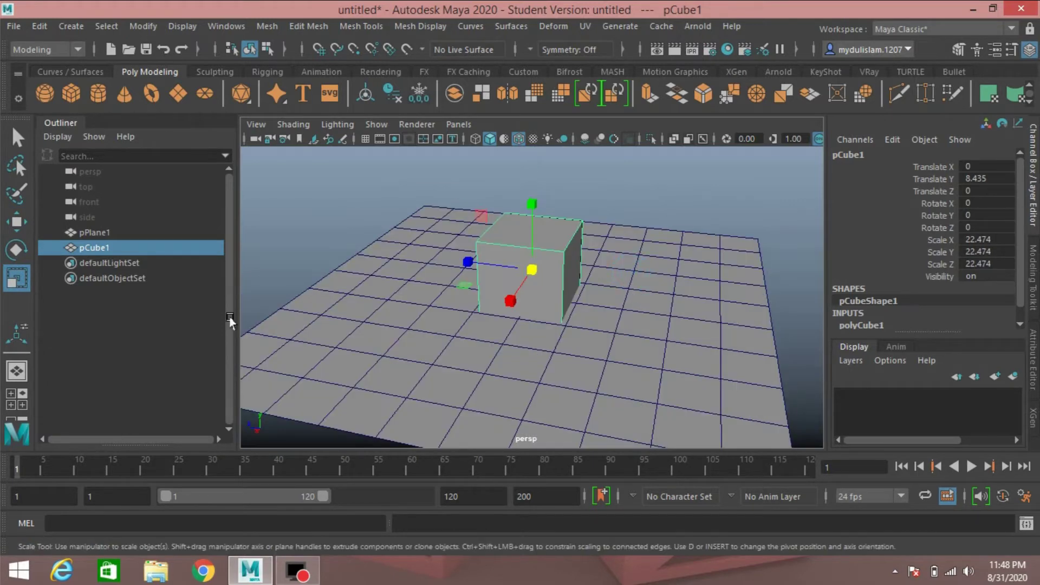
click(17, 222)
drag(531, 235, 531, 210)
alt+drag(575, 262, 587, 286)
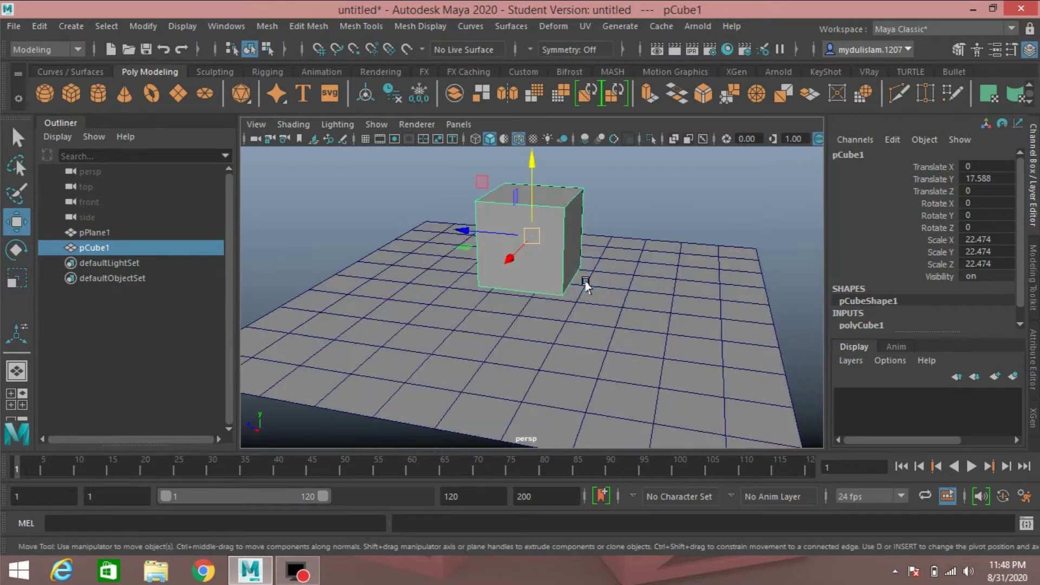
Step: Freeze the cube's transformations and smooth its mesh with 3 divisions to round it into a sphere
click(144, 27)
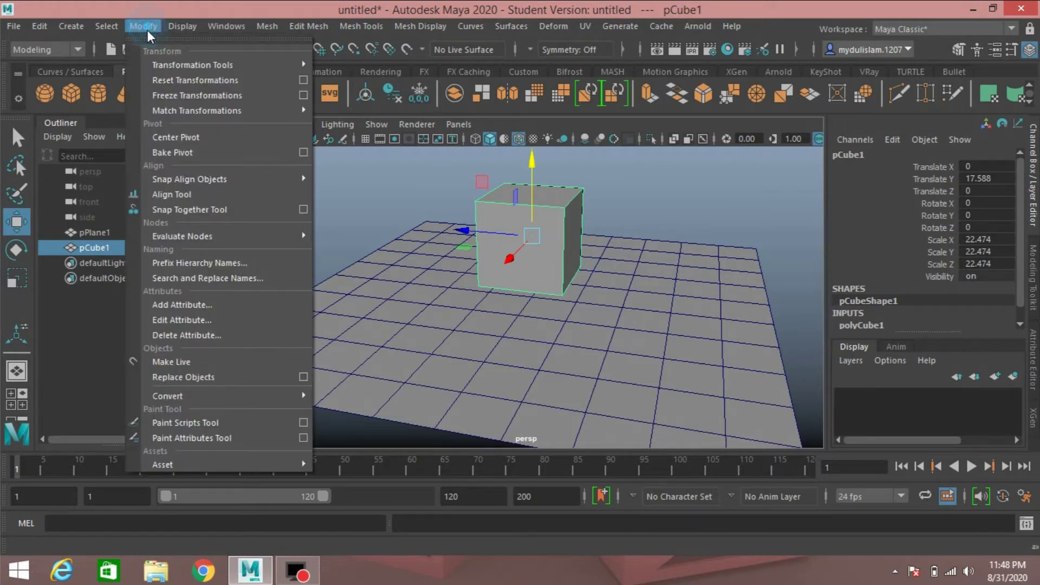
click(175, 94)
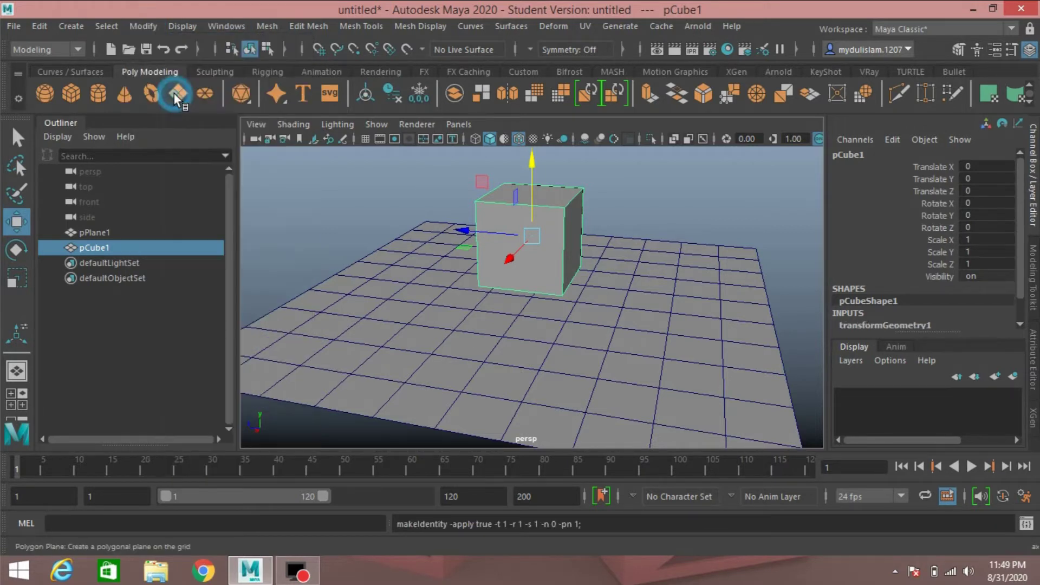
click(258, 26)
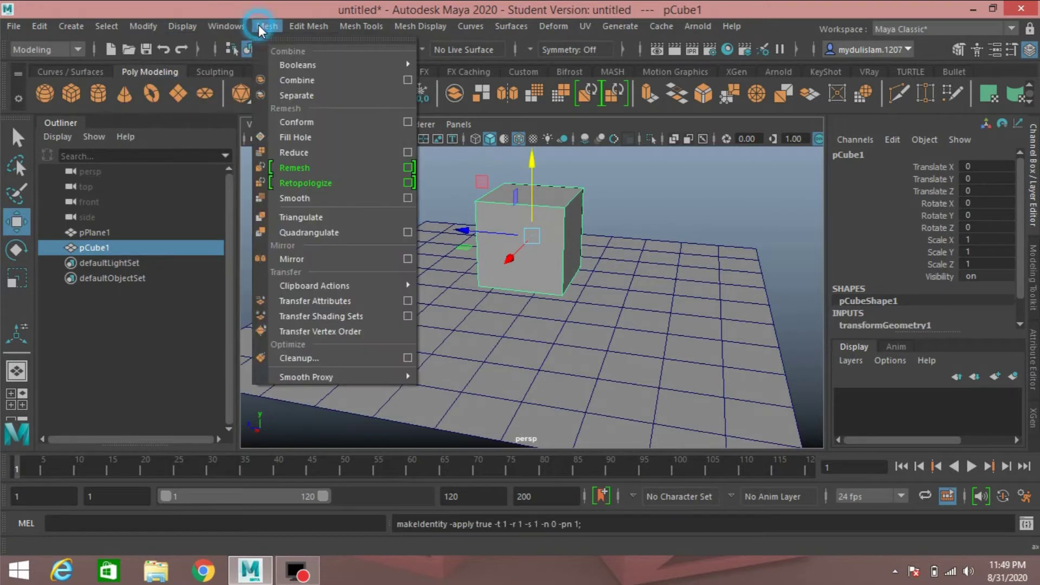
click(317, 198)
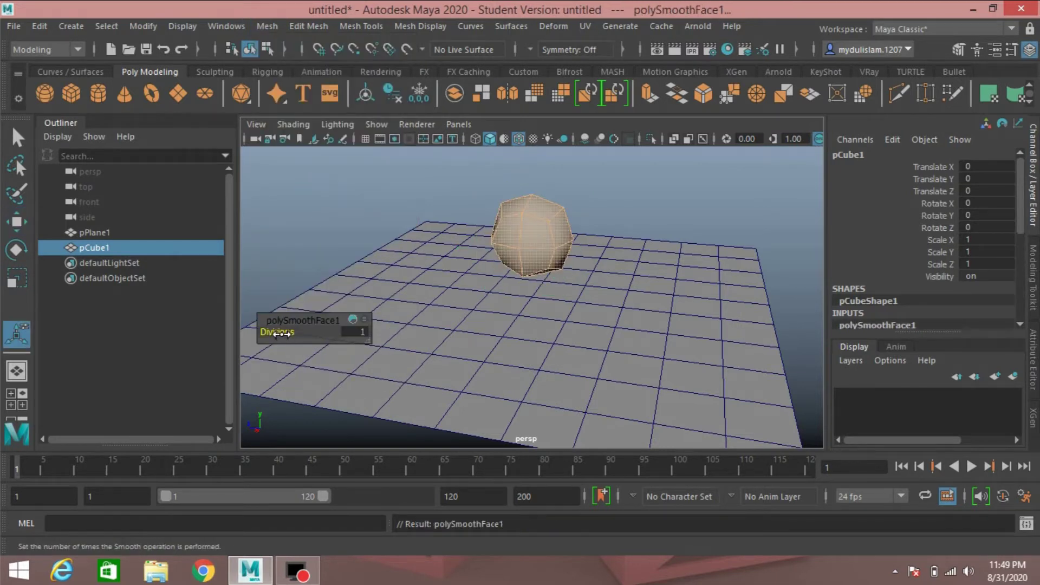
drag(277, 332, 299, 333)
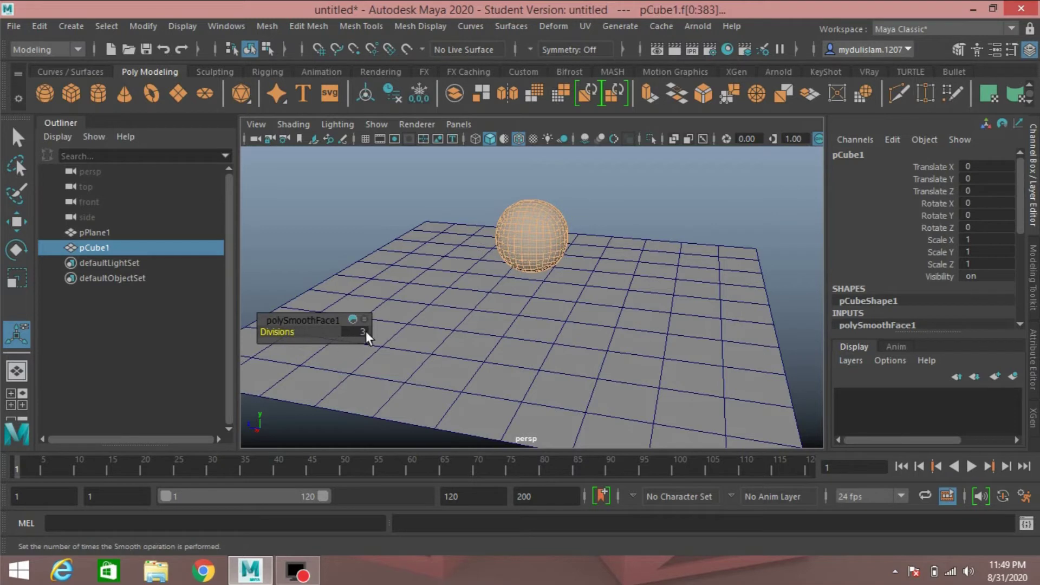
Step: Delete the construction history of the smoothed cube
click(528, 228)
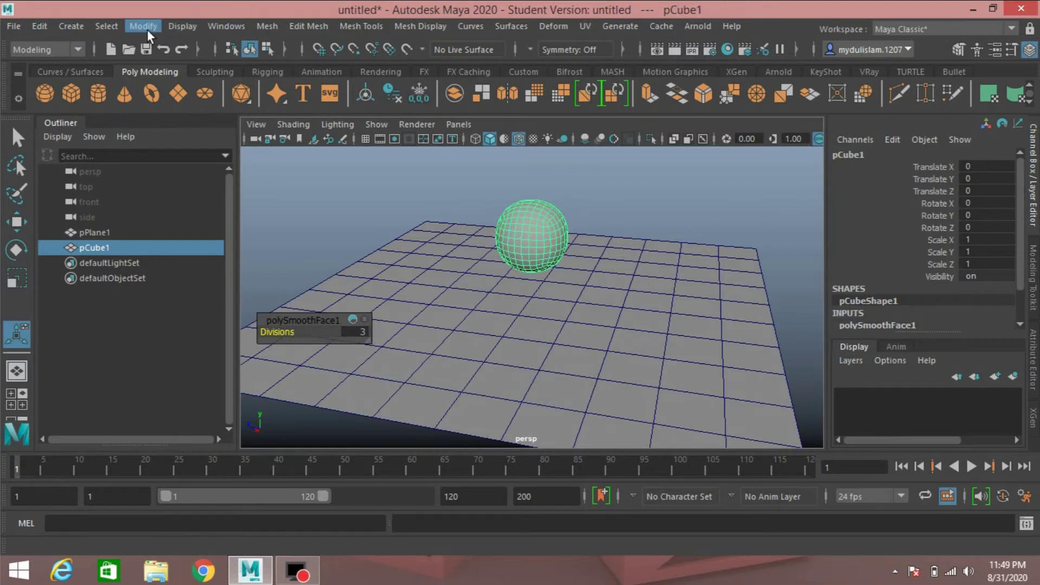
click(51, 24)
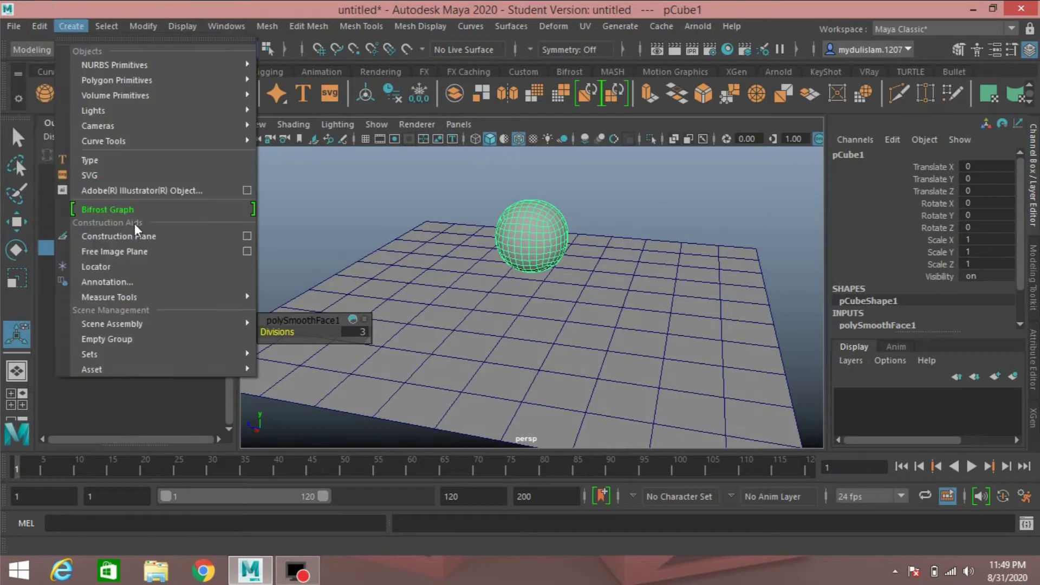
mouse_move(166, 212)
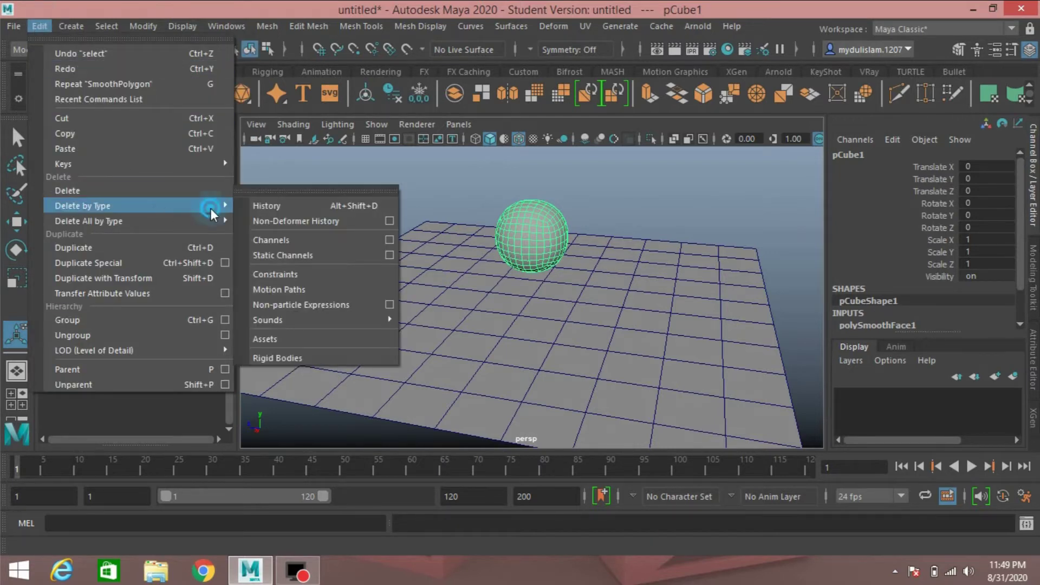
click(267, 207)
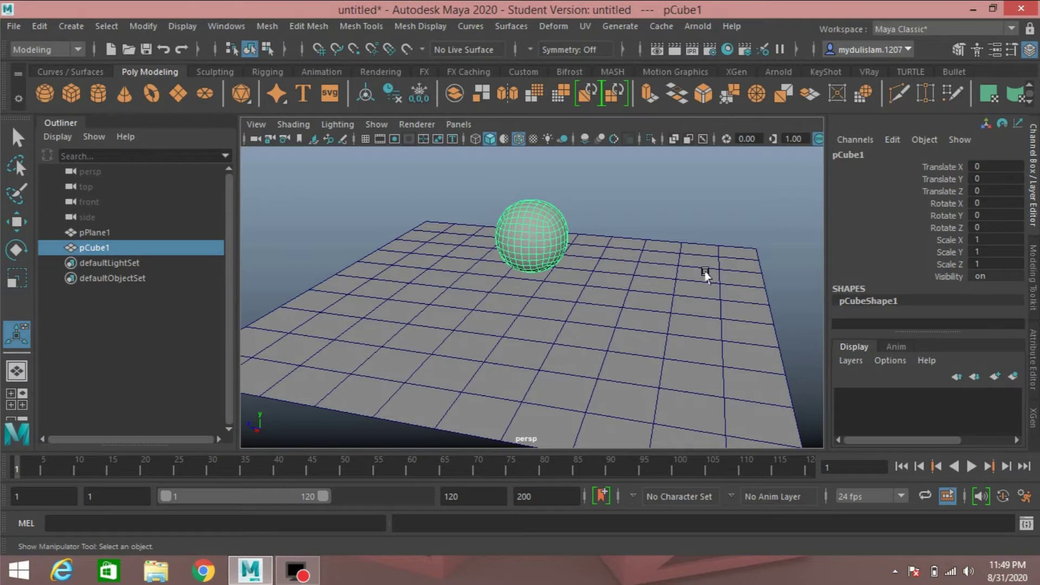
Step: Show the smoothed cube's detailed attributes and rename the object as cell_inner_layer
click(1032, 367)
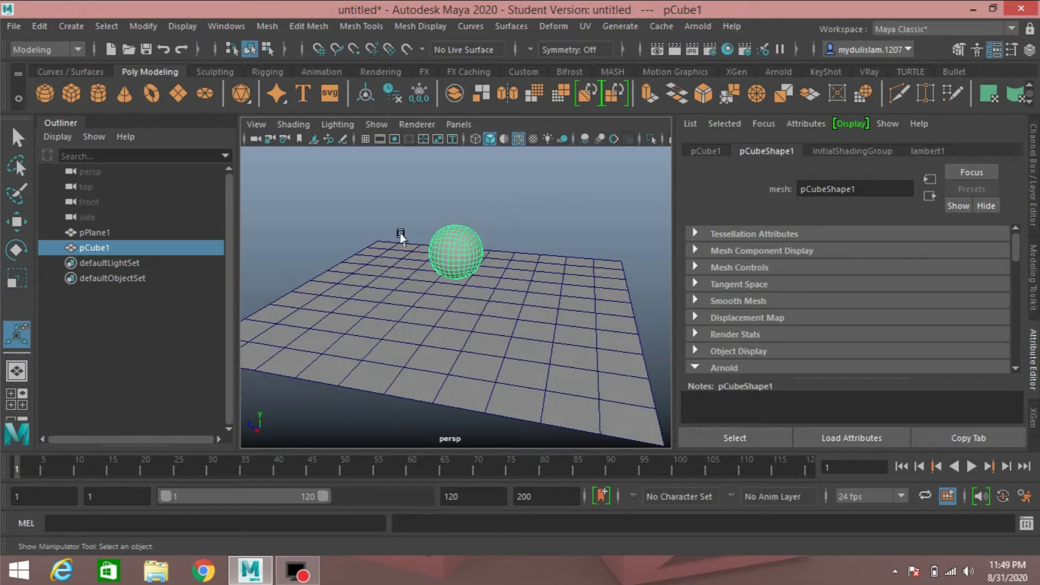
double_click(98, 247)
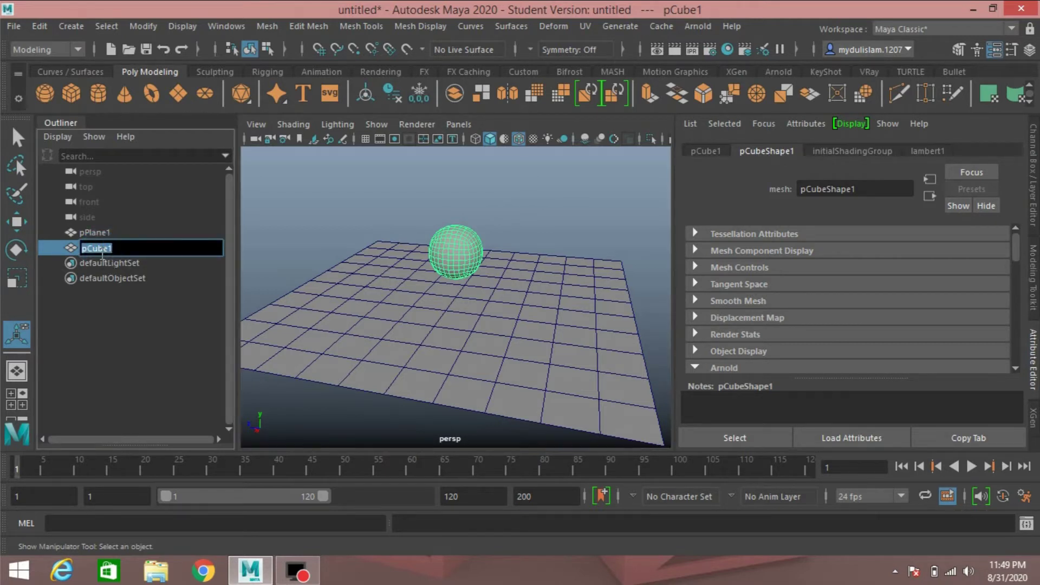
text(cell inner layer)
drag(146, 251, 64, 254)
key(Return)
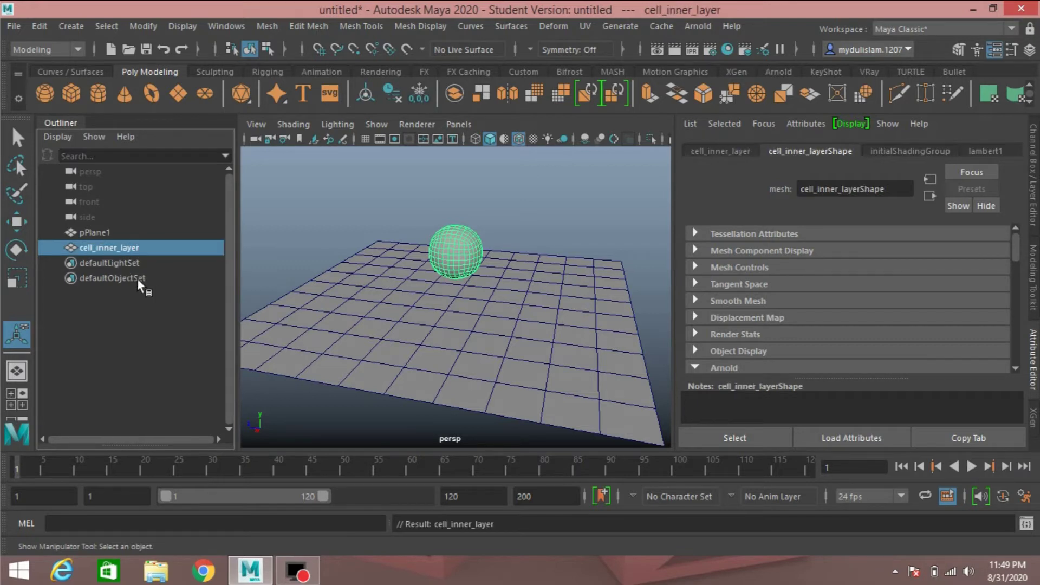
Step: Enable Smooth Mesh Preview for the cell_inner_layer shape
click(459, 247)
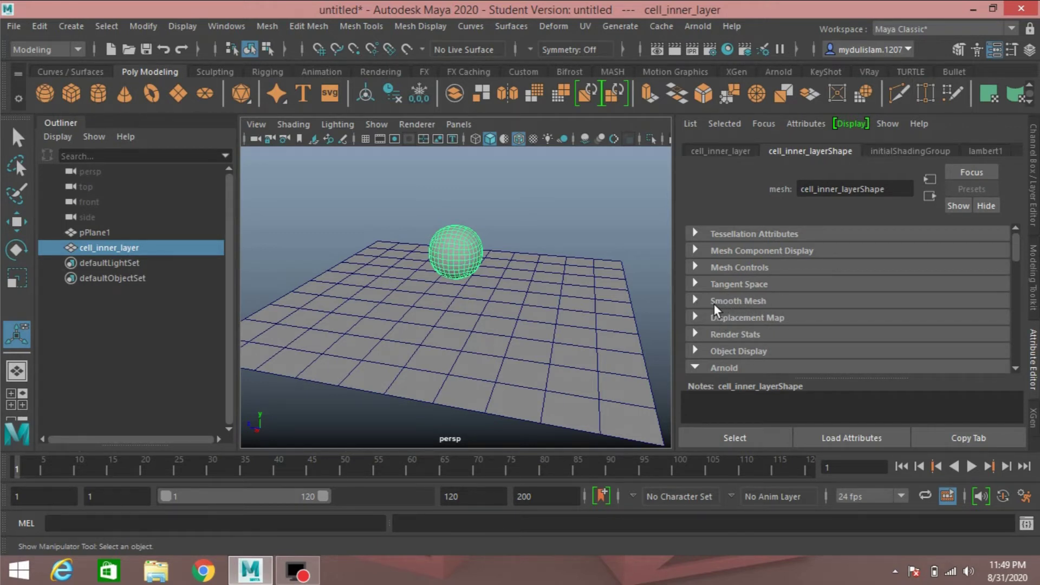
click(693, 299)
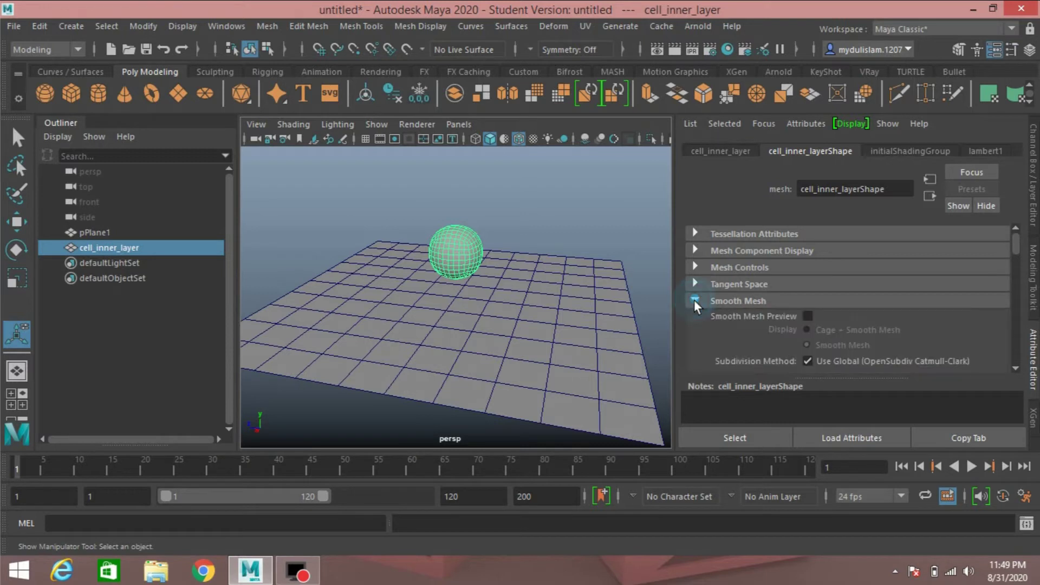
scroll(698, 306, down, 2)
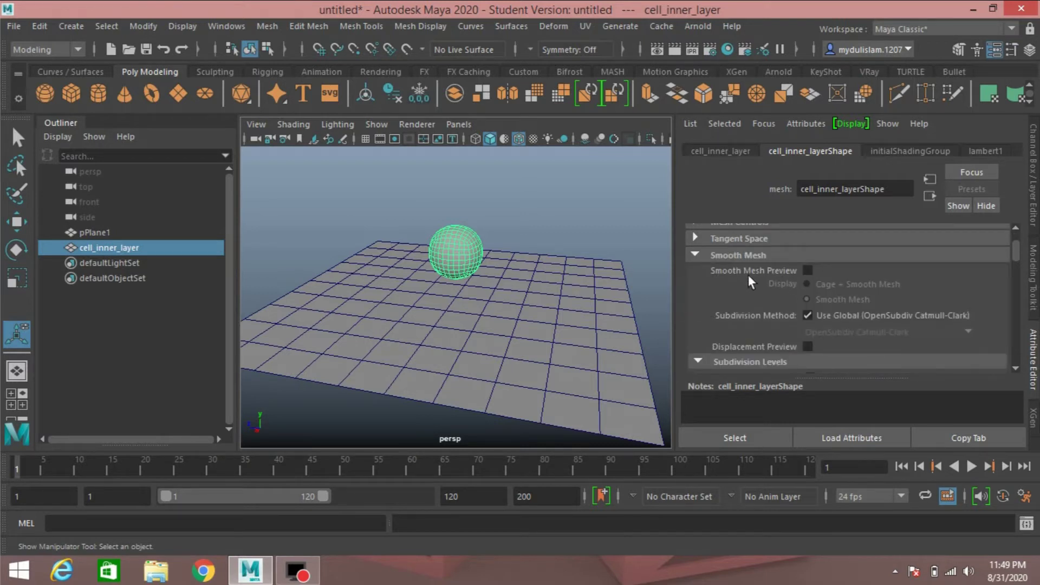
click(807, 269)
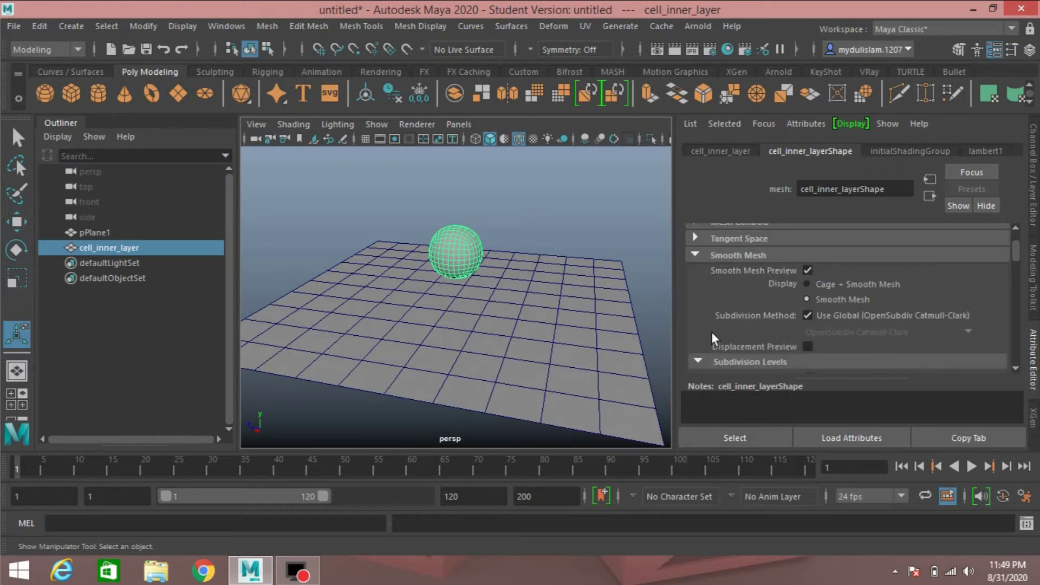
Step: Turn off Opaque in the Arnold attributes of the cell_inner_layer shape
click(693, 255)
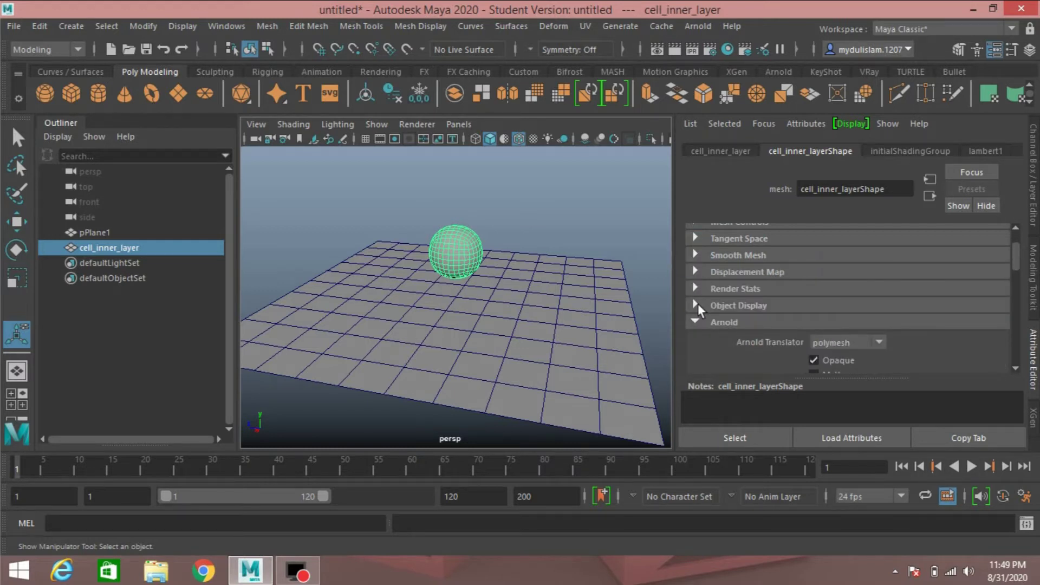
scroll(704, 331, down, 2)
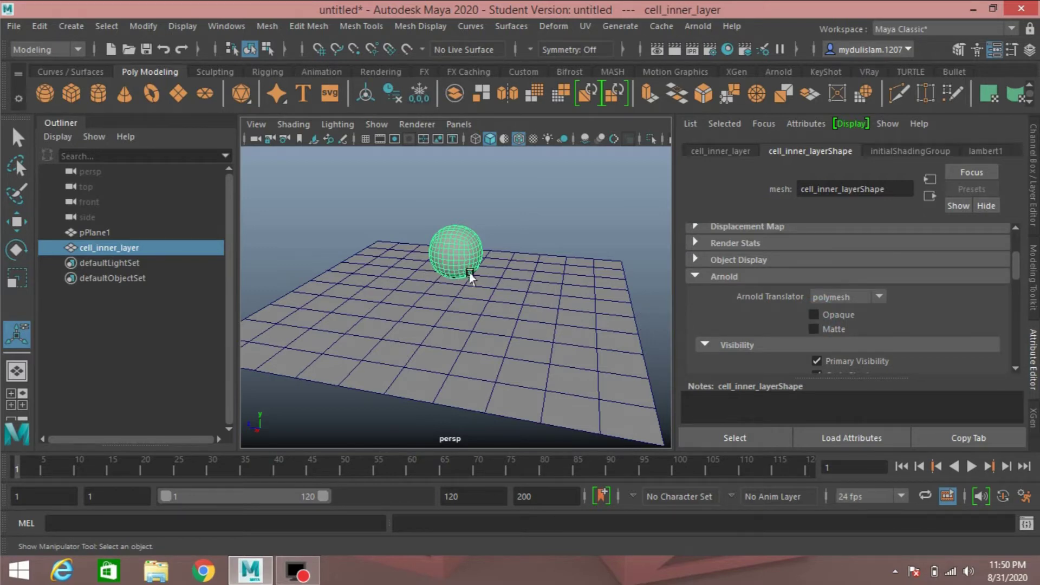
Step: Duplicate the cell_inner_layer sphere and rename the copy as cell_outer_layer1
alt+drag(470, 278, 488, 317)
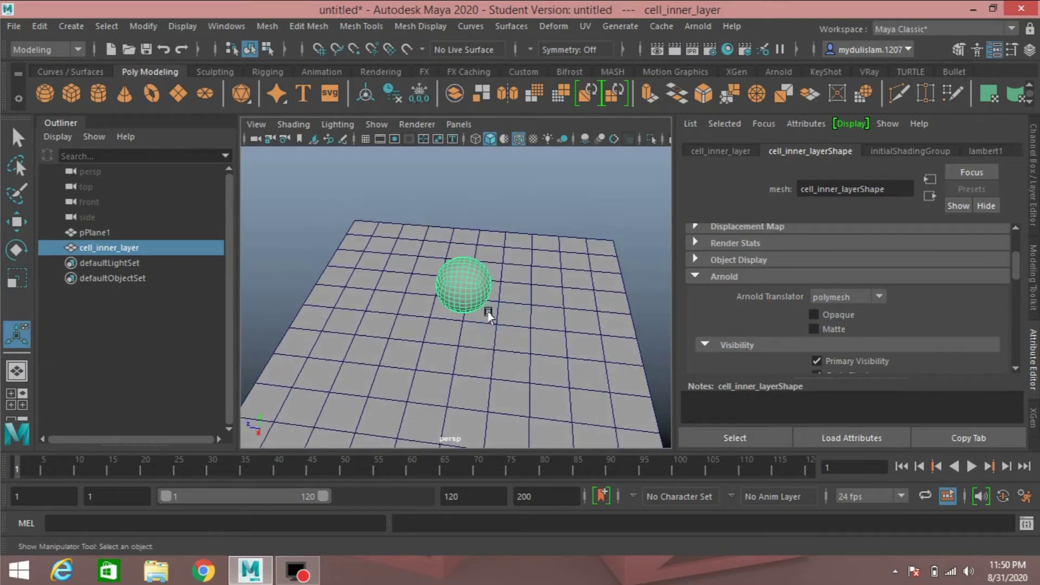
click(475, 290)
key(ctrl+d)
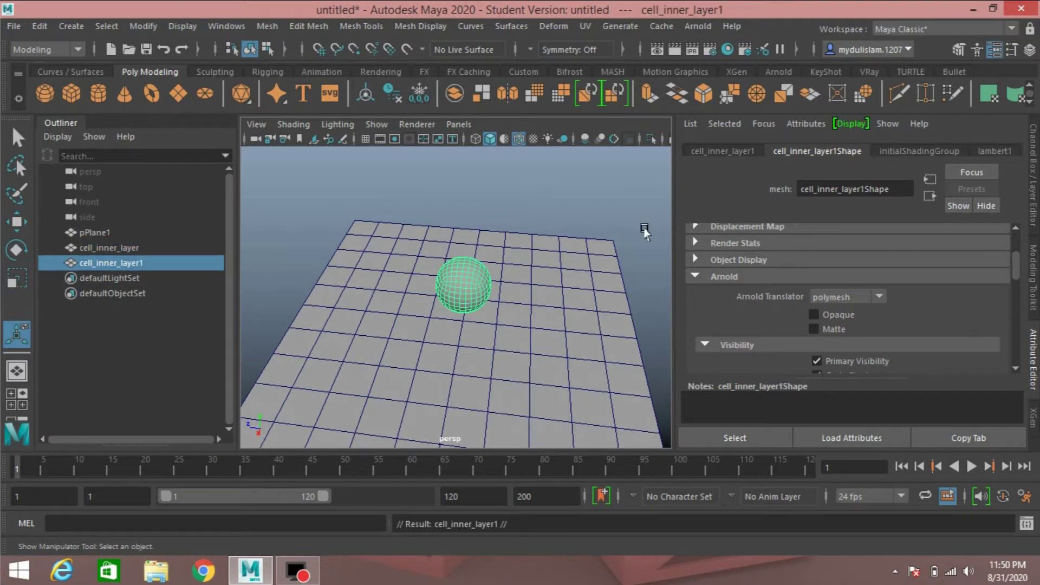
double_click(110, 263)
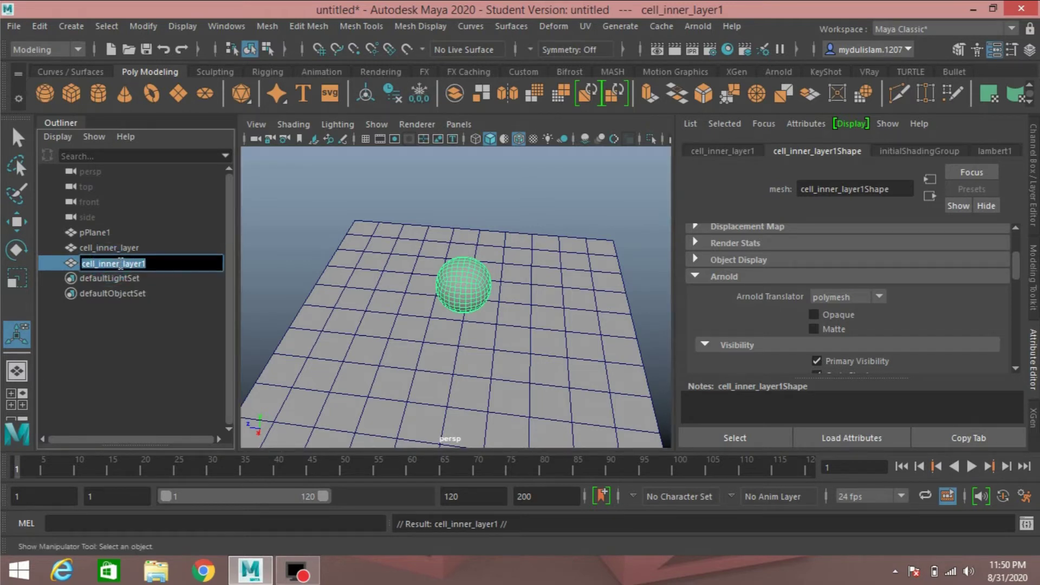
drag(119, 265, 100, 266)
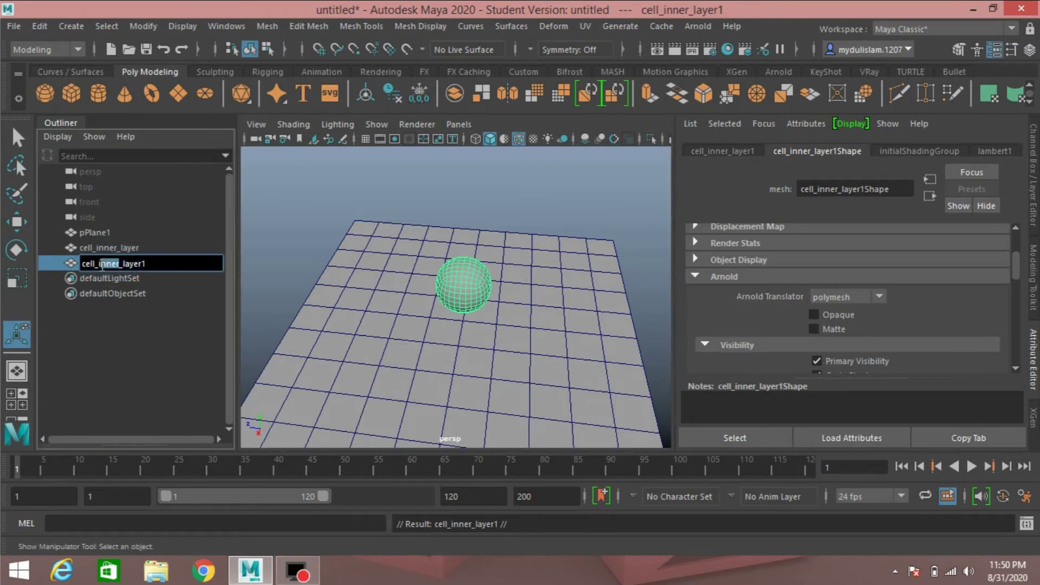
text(outer)
key(Return)
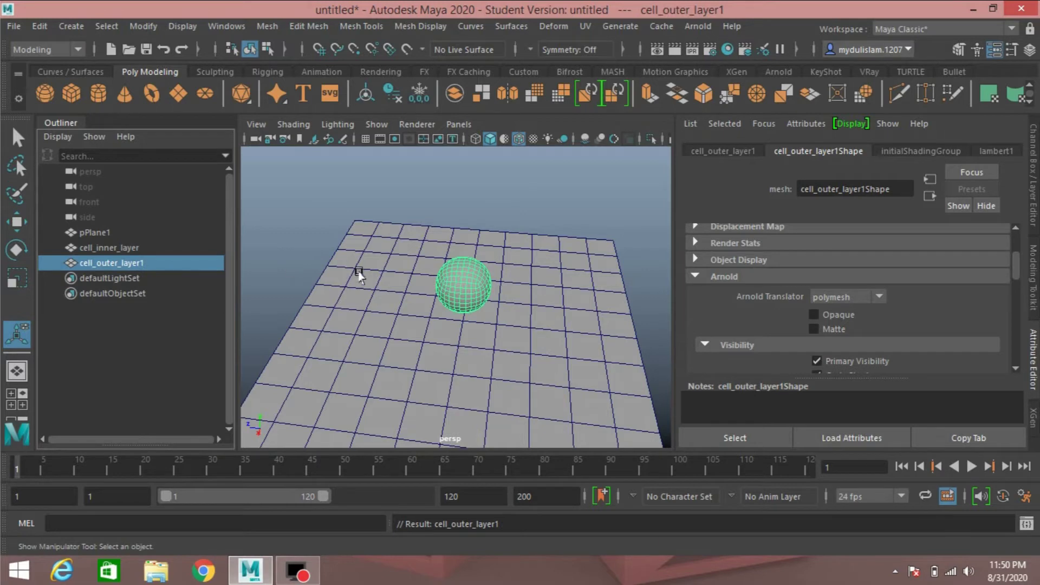
Step: Scale cell_outer_layer1 up uniformly to about twice its size so it encloses the inner sphere
click(17, 279)
alt+drag(482, 368, 466, 339)
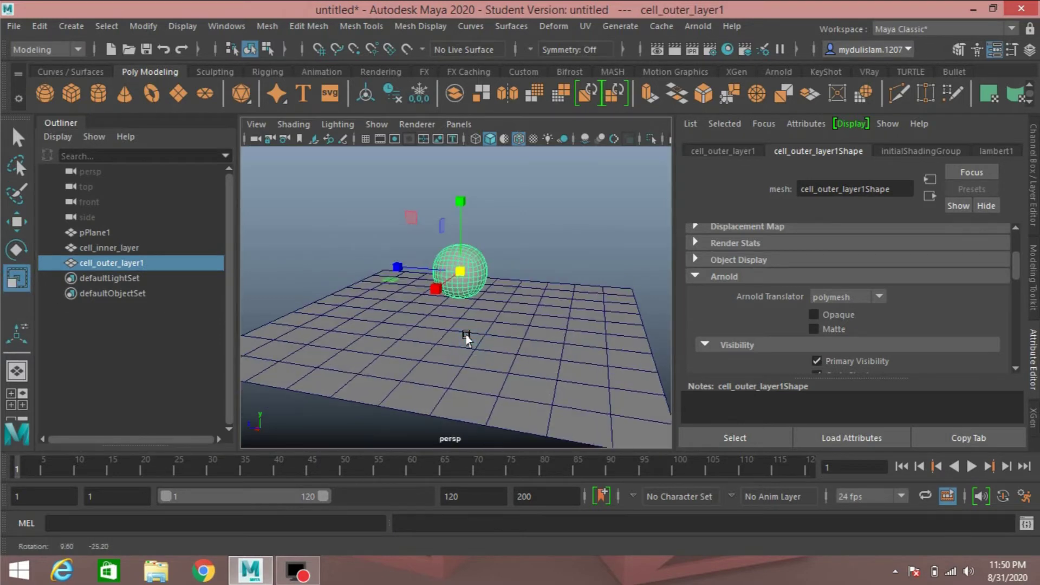
drag(461, 271, 513, 304)
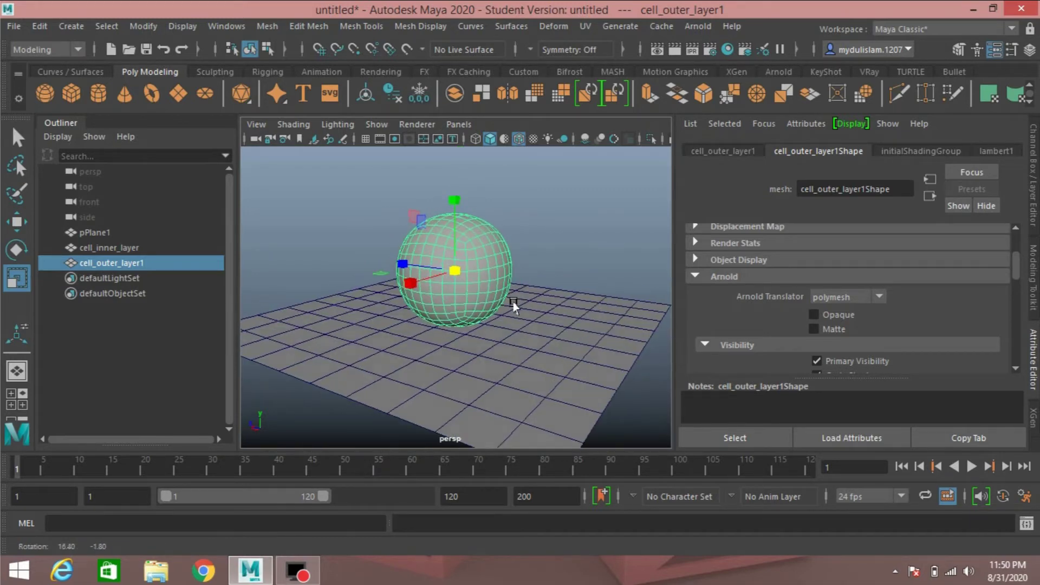
mouse_move(513, 304)
alt+right_down()
mouse_move(539, 318)
mouse_move(531, 310)
alt+right_up()
mouse_move(531, 310)
alt+mouse_down()
mouse_move(440, 277)
mouse_move(520, 292)
alt+mouse_up()
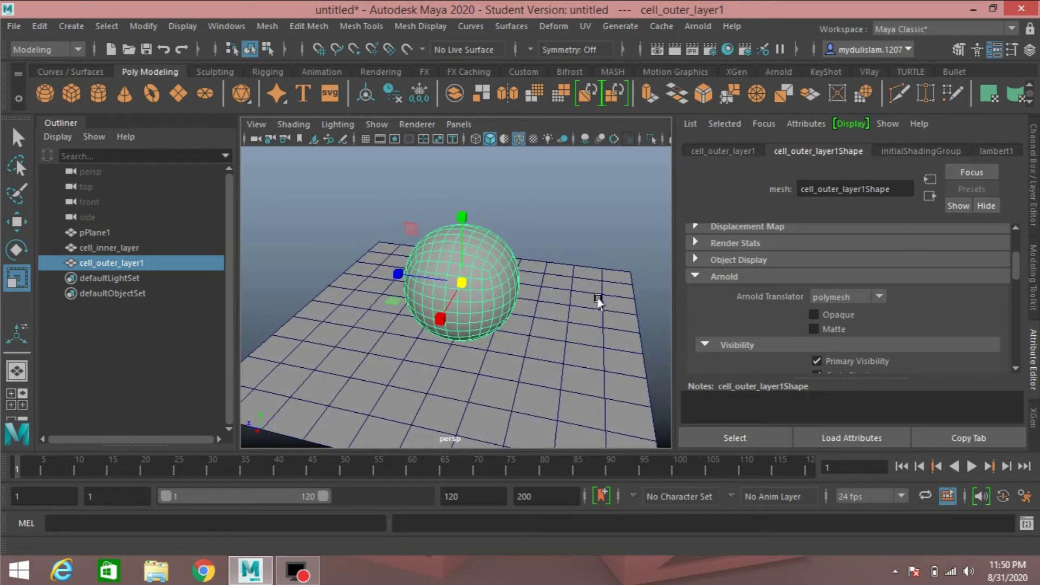
Step: Assign a new Arnold aiStandardSurface material to cell_outer_layer1
right_click(474, 283)
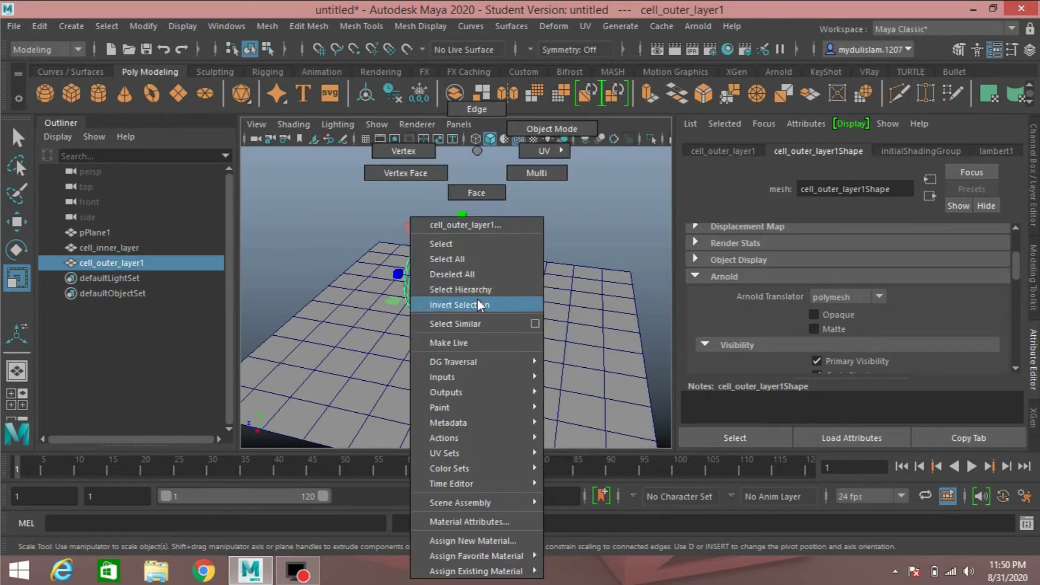
click(505, 538)
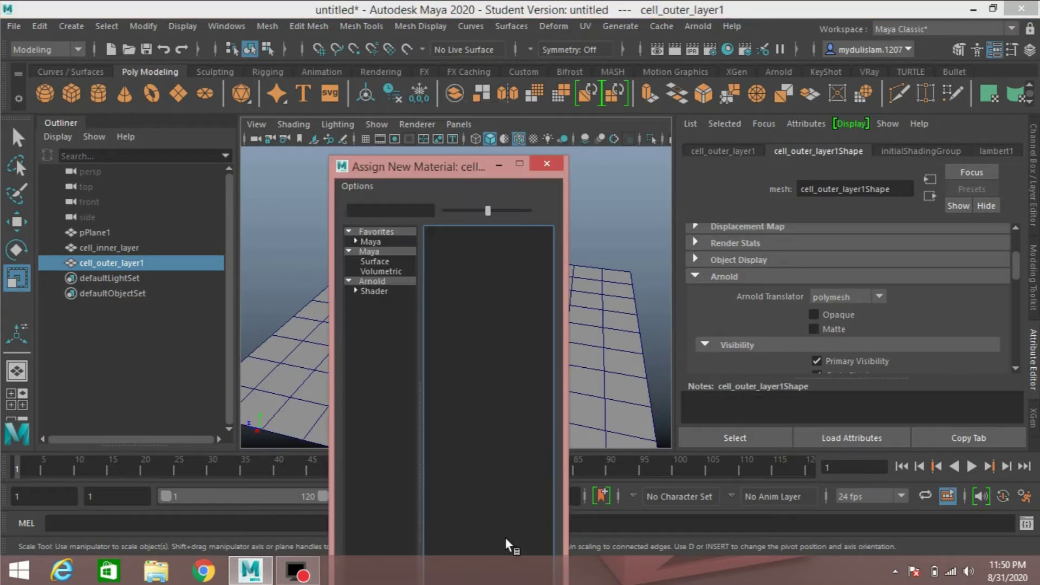
click(374, 281)
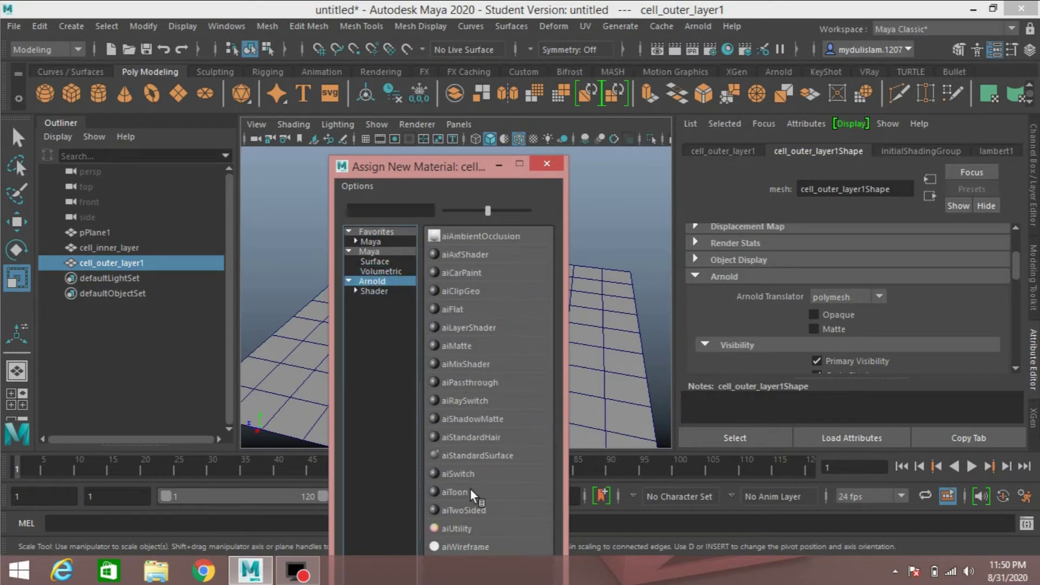
click(475, 455)
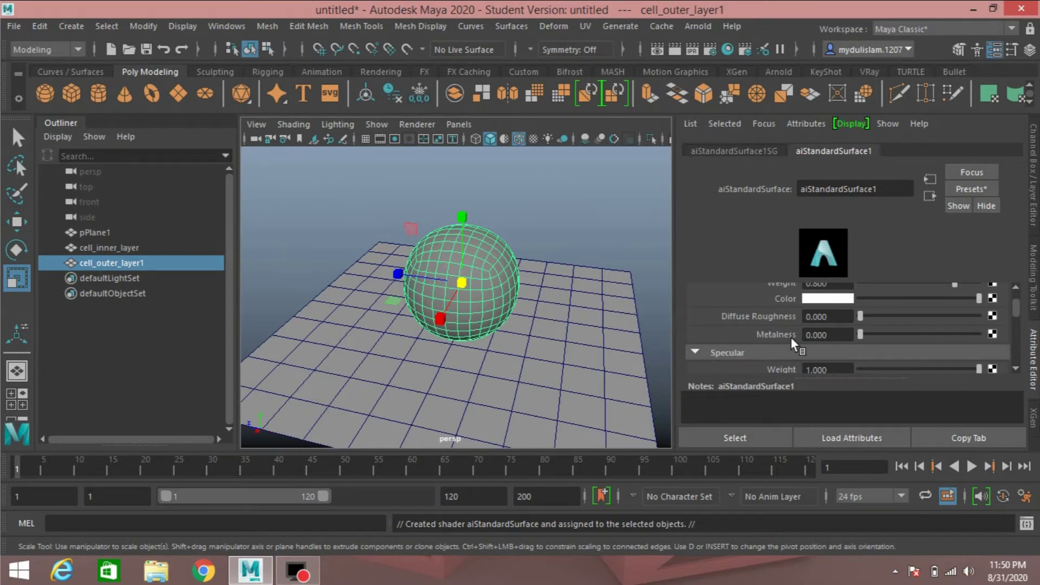
Step: Set the outer layer material's base weight to 0 and its base color to black
scroll(793, 325, up, 2)
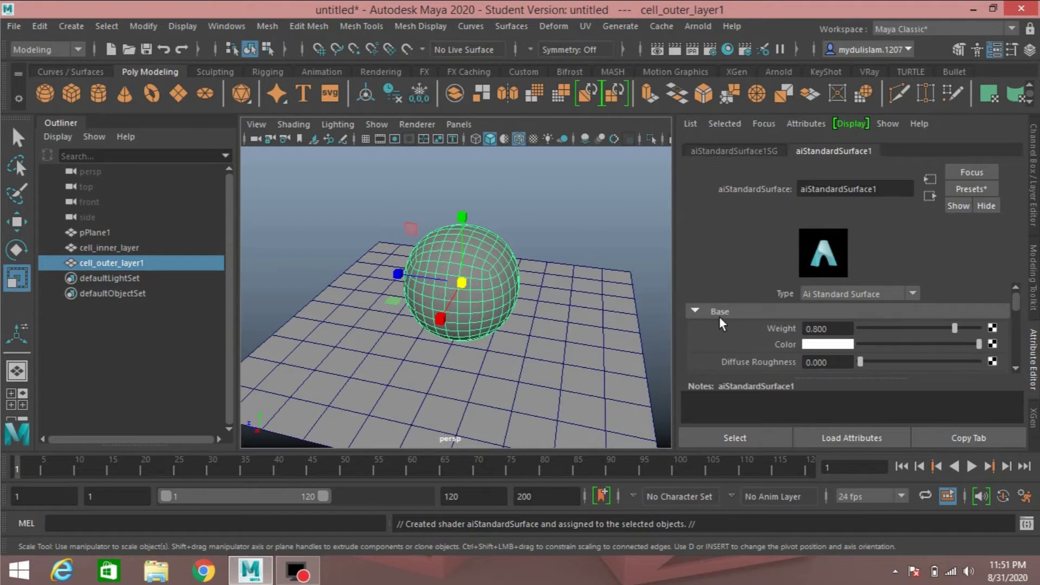
drag(953, 327, 832, 343)
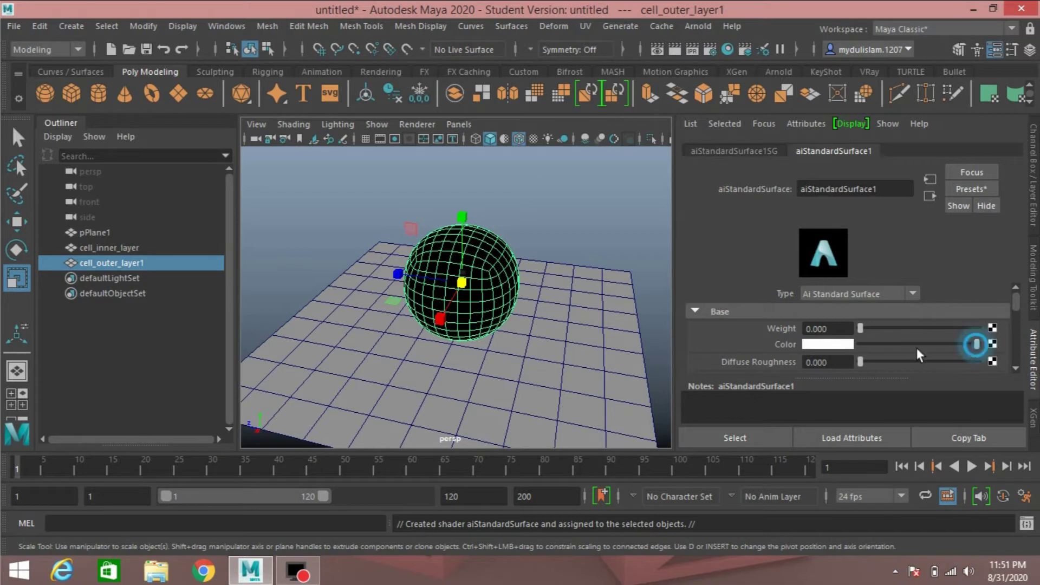
drag(920, 354, 833, 357)
Step: Set the specular roughness of the outer layer material to 0
scroll(802, 346, down, 1)
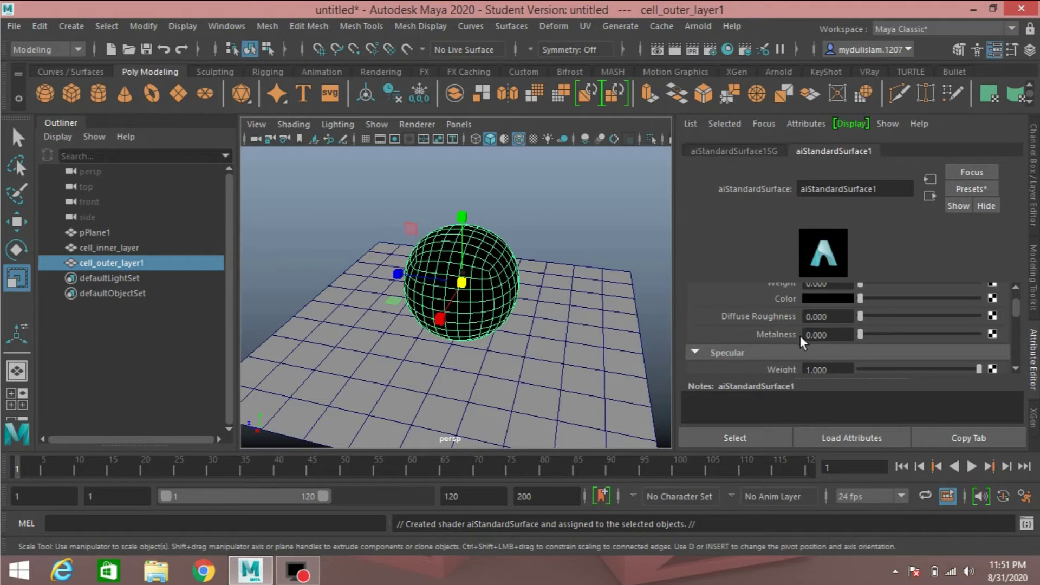
scroll(802, 341, down, 1)
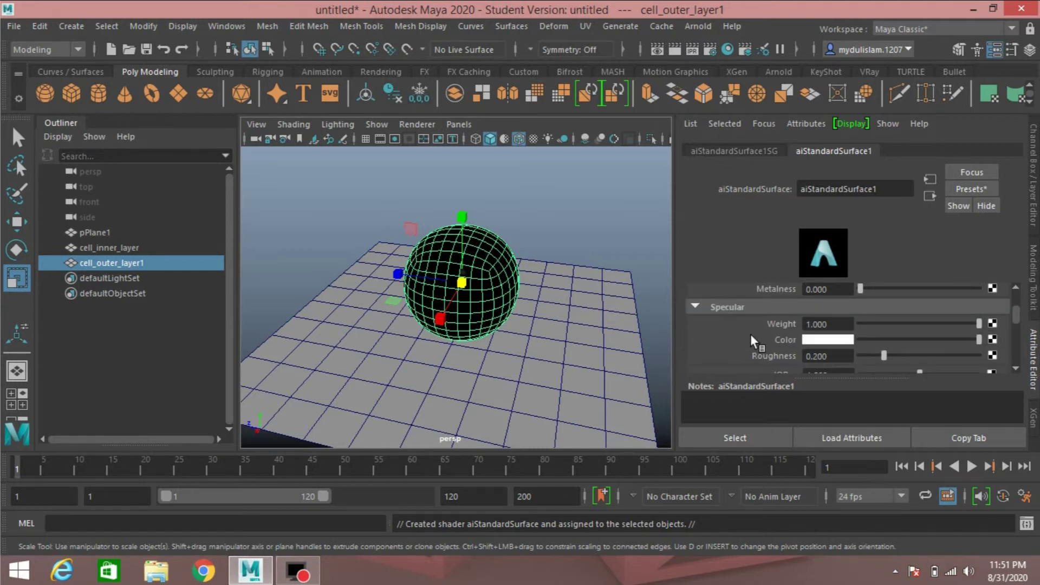
scroll(750, 334, down, 2)
scroll(750, 334, up, 2)
drag(885, 355, 841, 359)
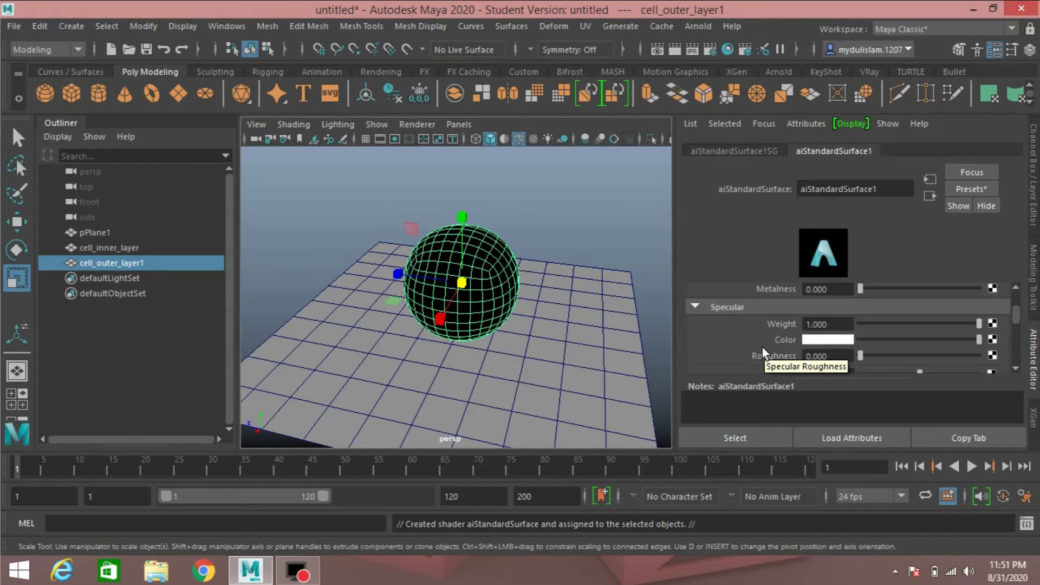
Step: Raise the transmission weight of the outer layer material to 0.390
scroll(762, 346, down, 4)
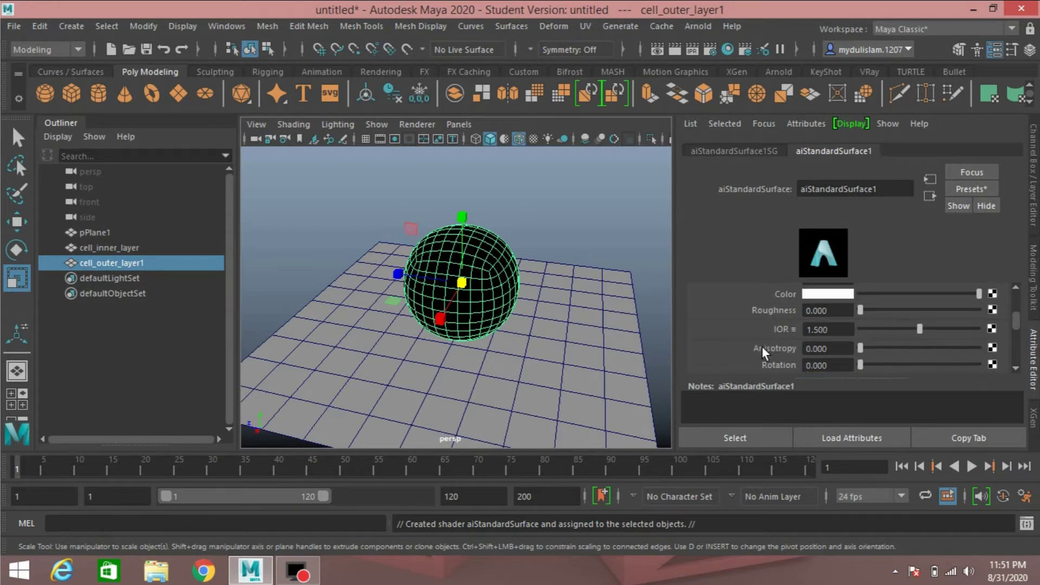
scroll(762, 347, down, 2)
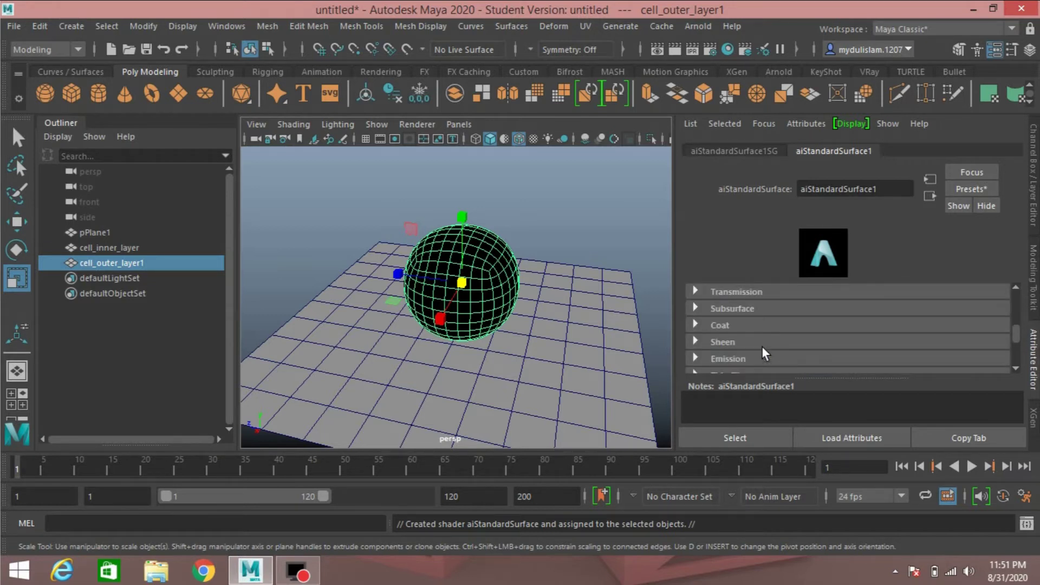
scroll(762, 347, down, 2)
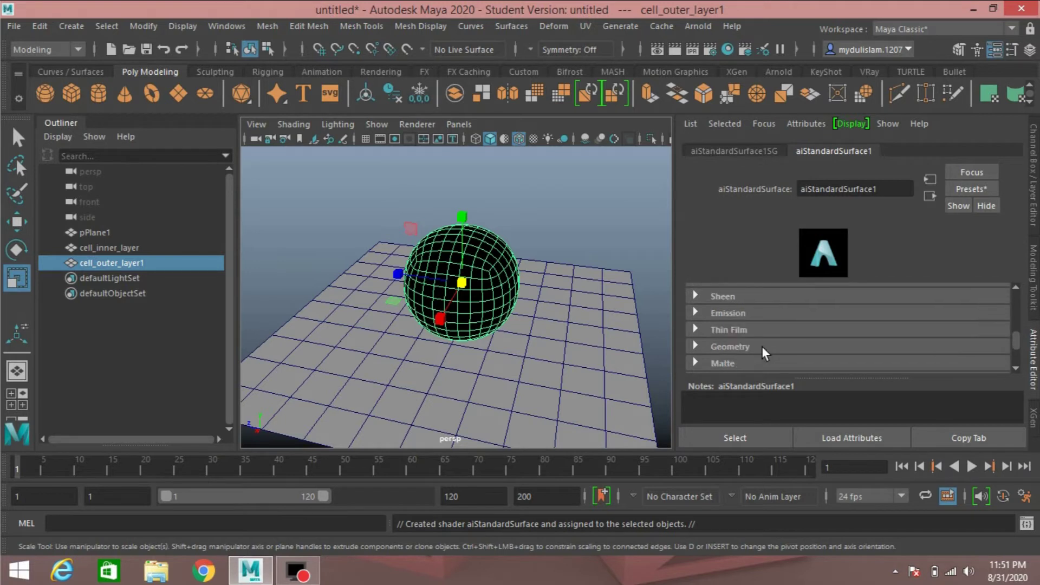
scroll(762, 347, up, 2)
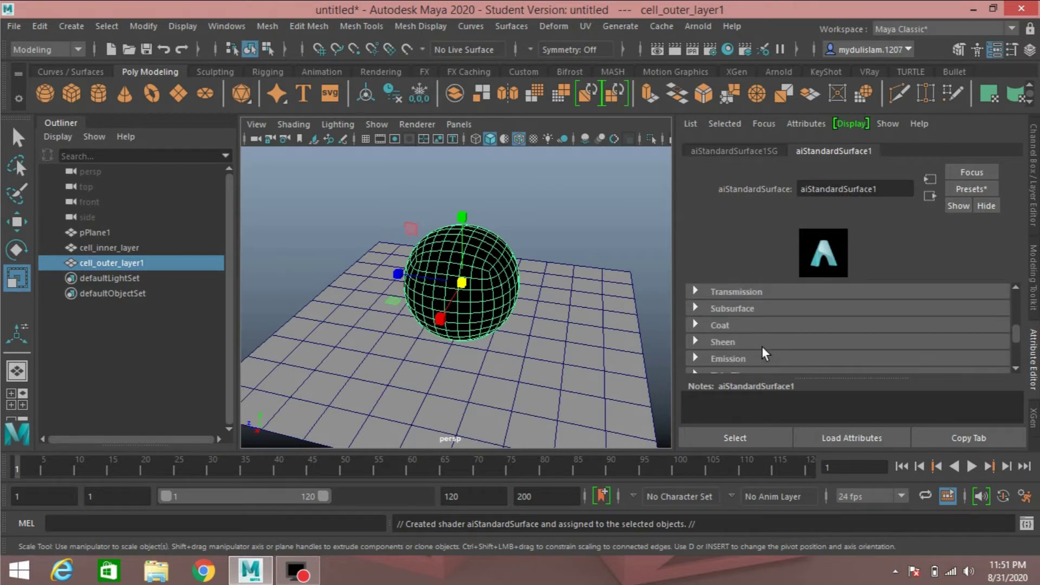
click(696, 293)
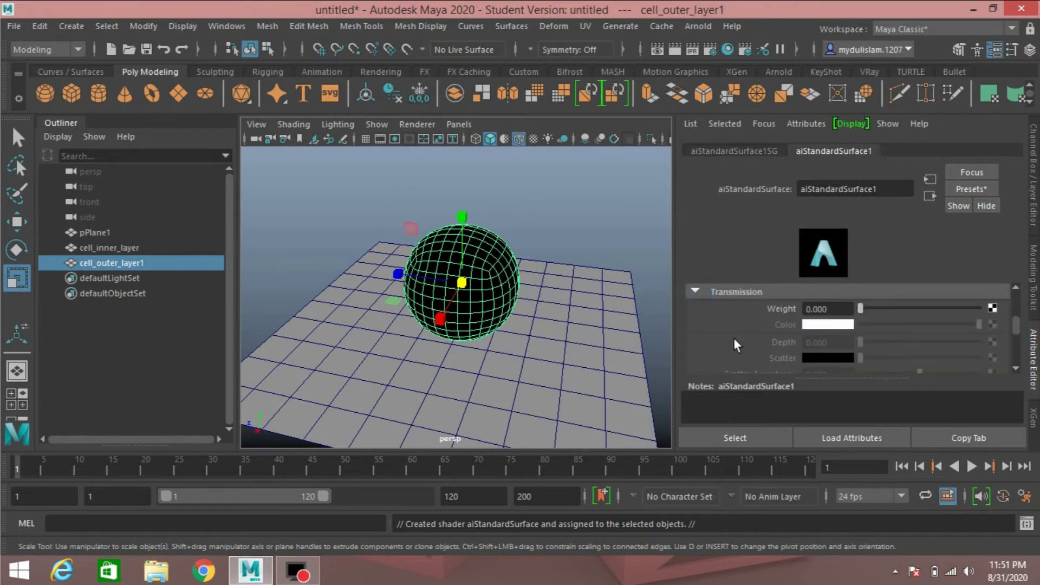
drag(862, 310, 866, 312)
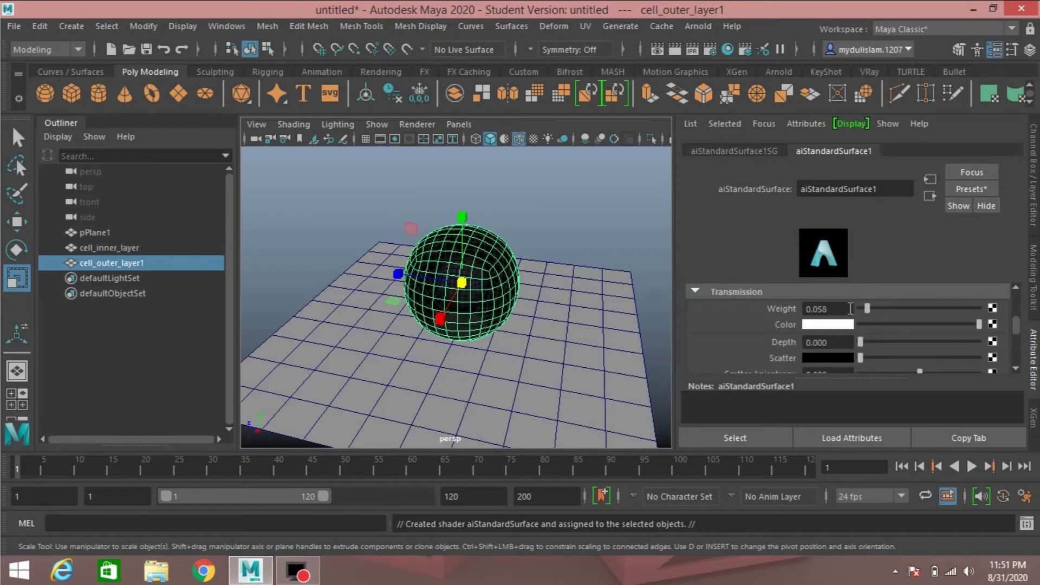
drag(870, 307, 905, 307)
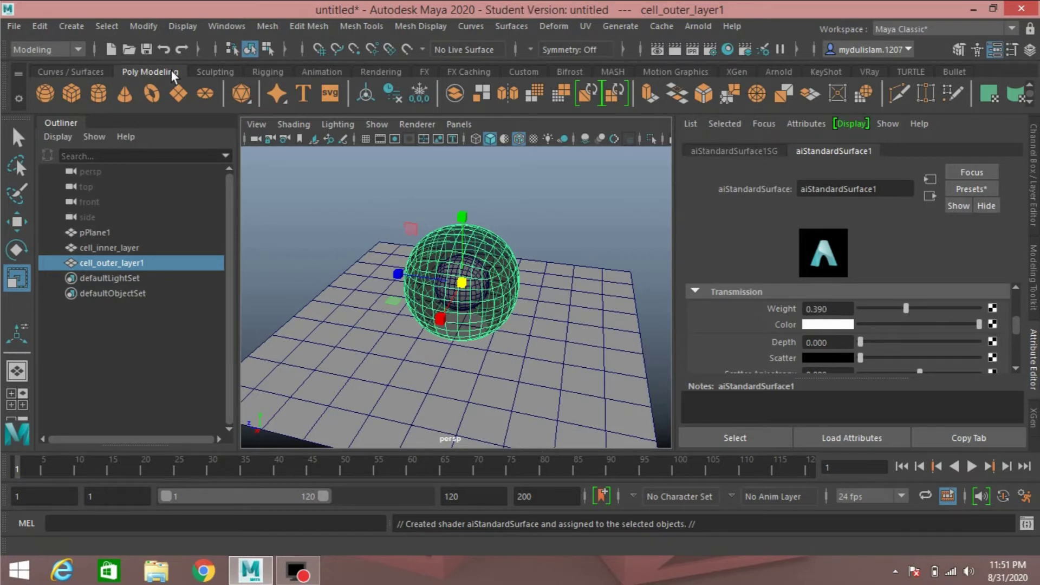
Step: Open the Render Settings and set the image size preset to HD_1080
click(216, 27)
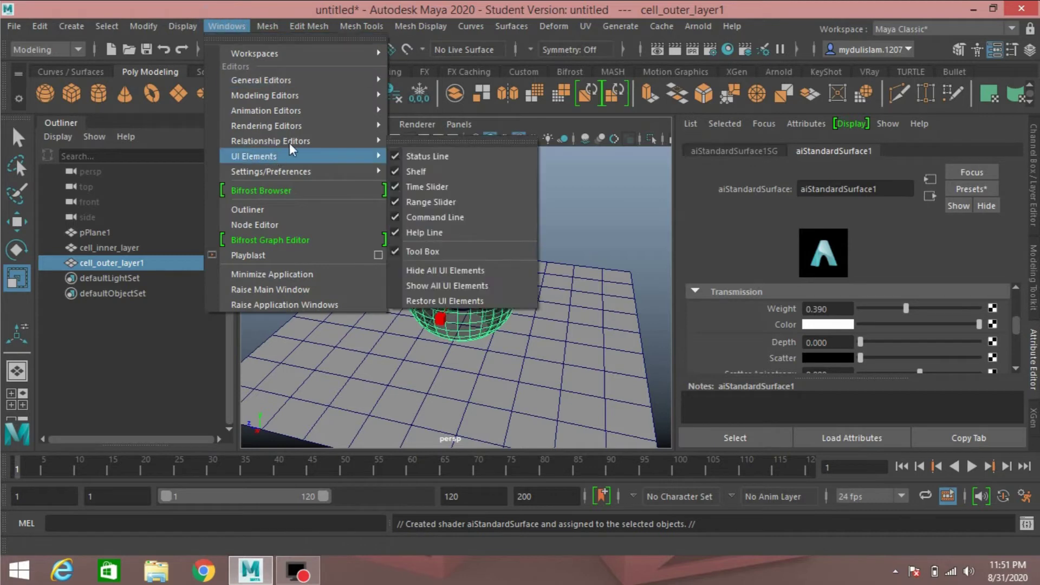
click(347, 124)
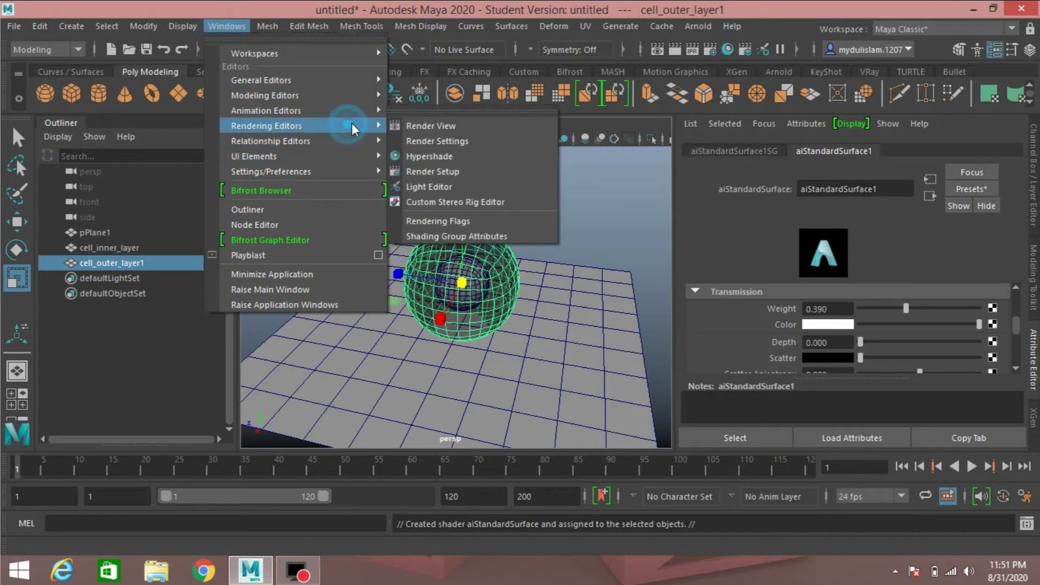
click(423, 142)
scroll(338, 386, down, 8)
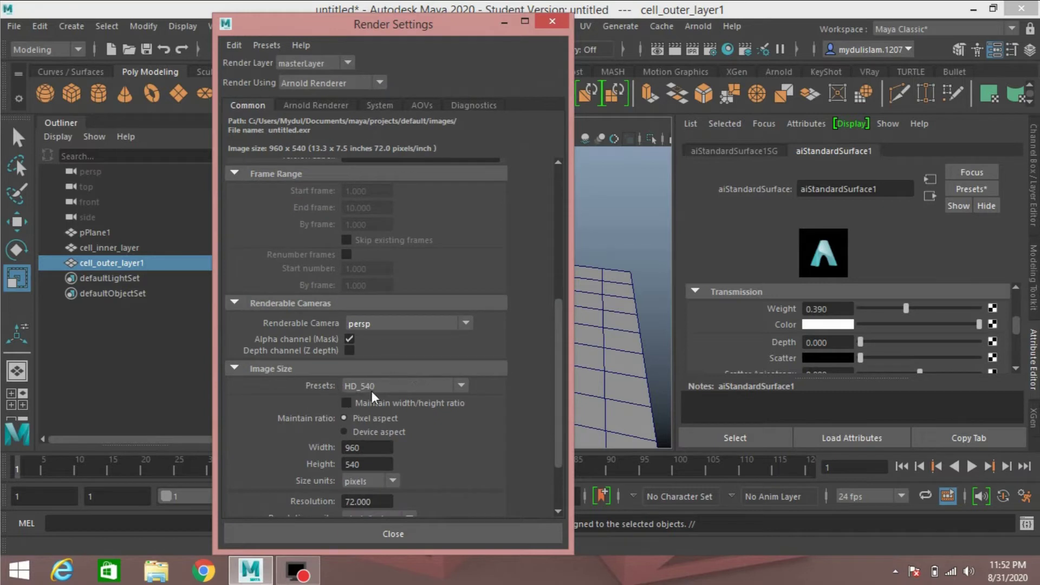
click(371, 390)
scroll(365, 476, down, 3)
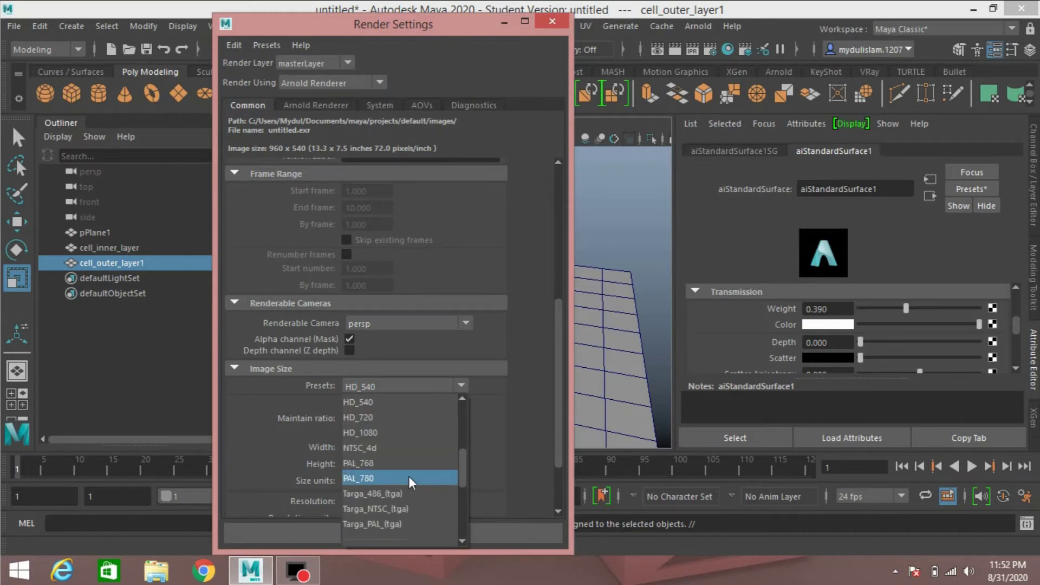
click(355, 433)
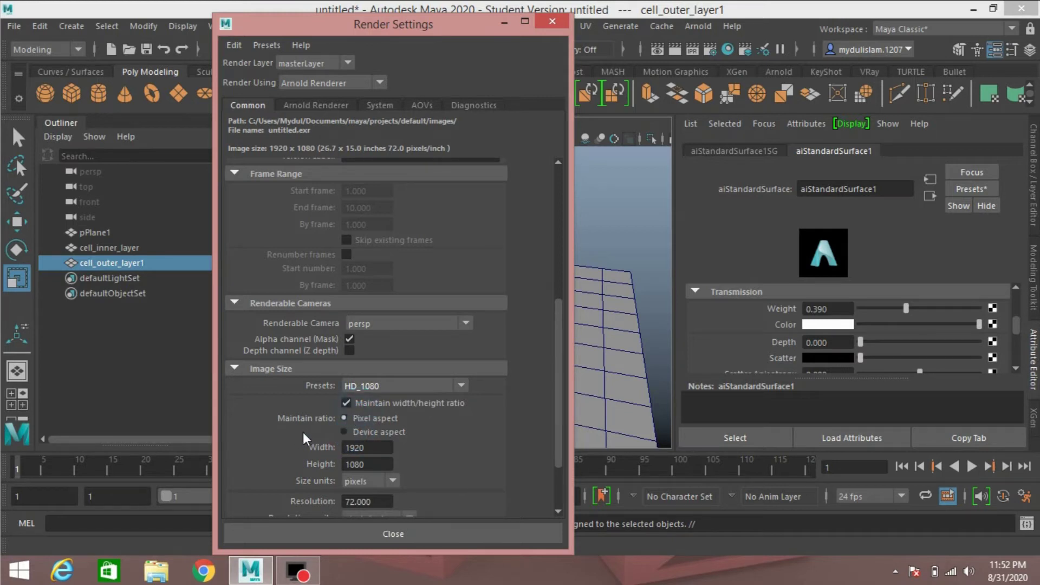
Step: Set the render image resolution to 300 pixels/inch
scroll(303, 431, down, 3)
click(382, 421)
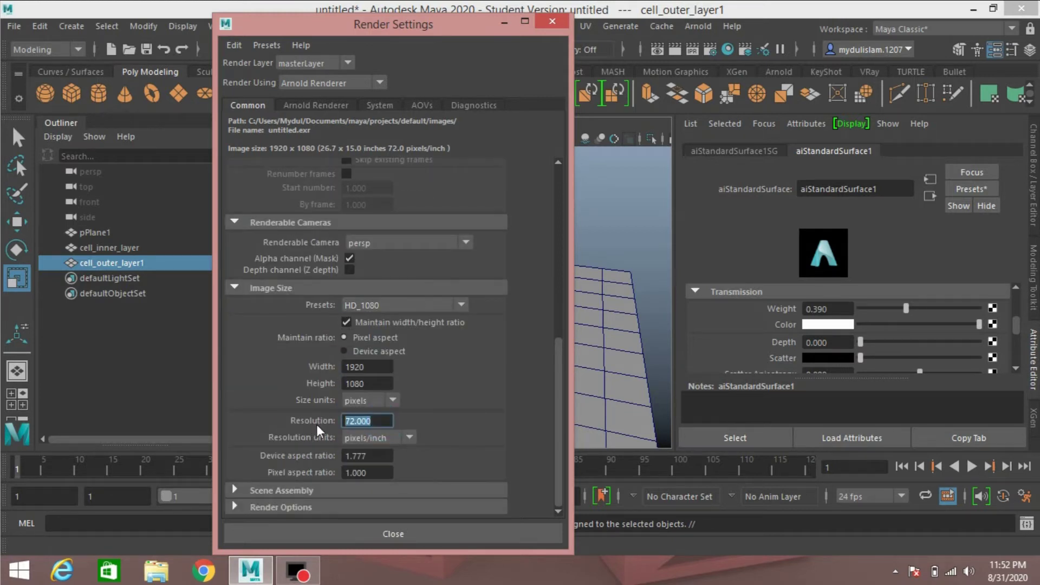
text(300)
key(Return)
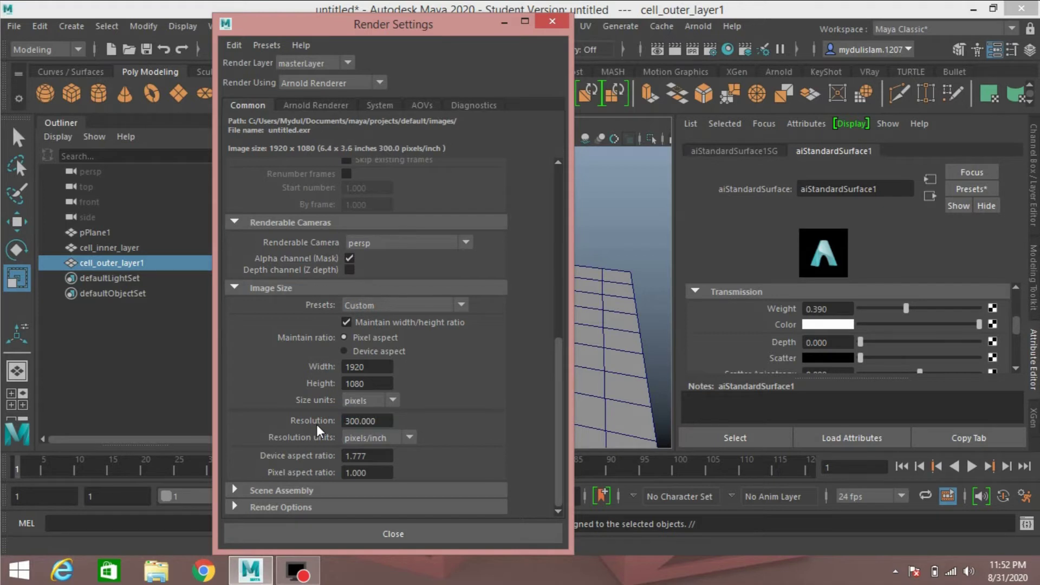
Step: Add an aiAtmosphereVolume atmosphere and a Sky Shader background to the Arnold render environment, and close the Render Settings
click(307, 105)
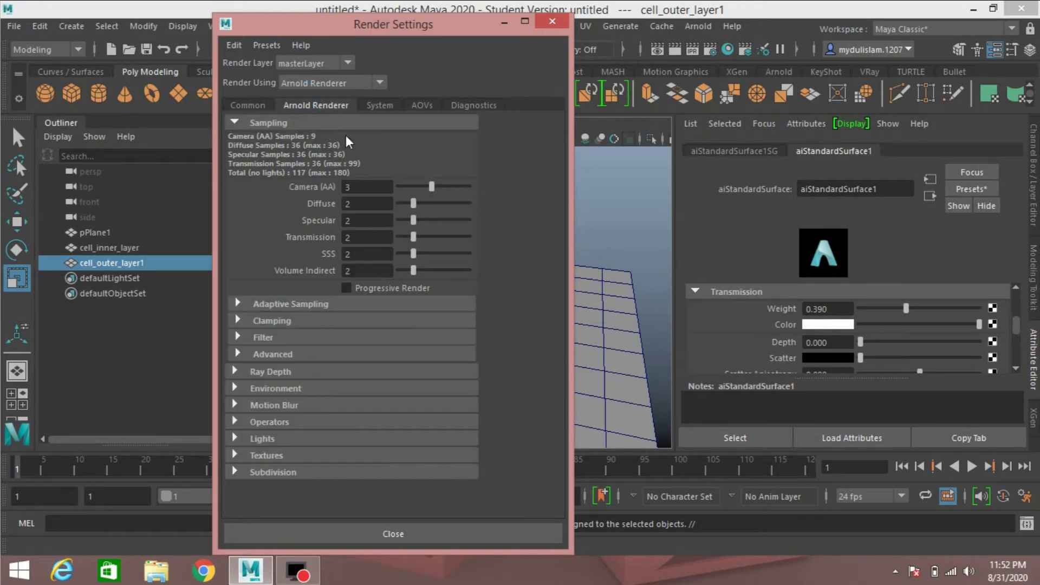
click(236, 388)
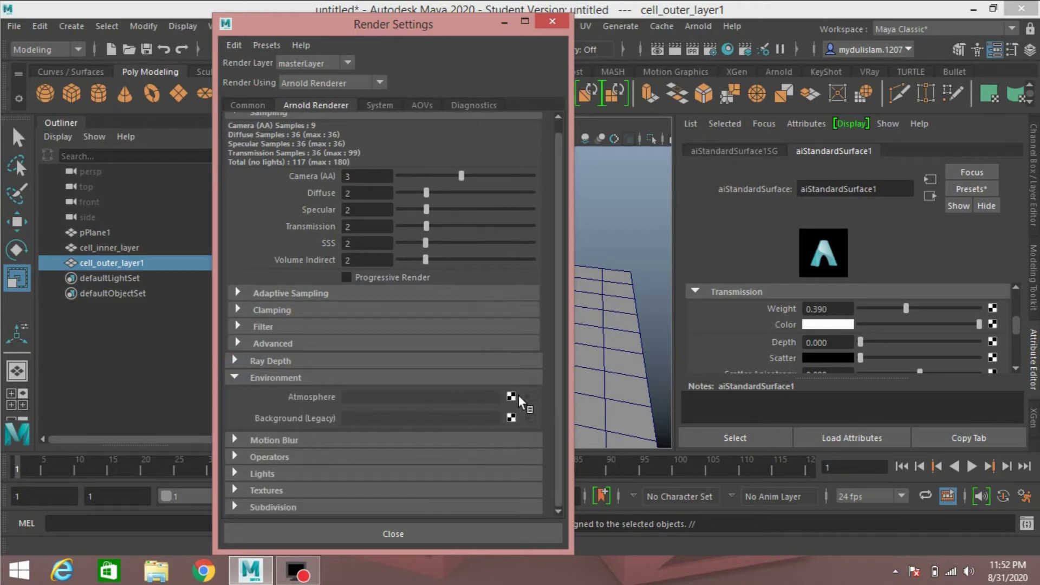
click(509, 396)
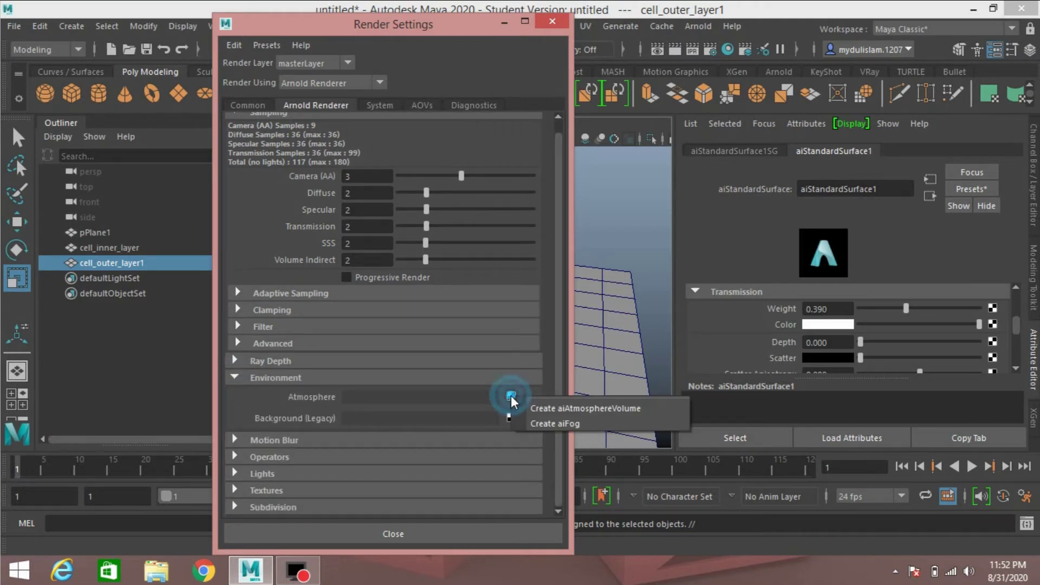
click(538, 409)
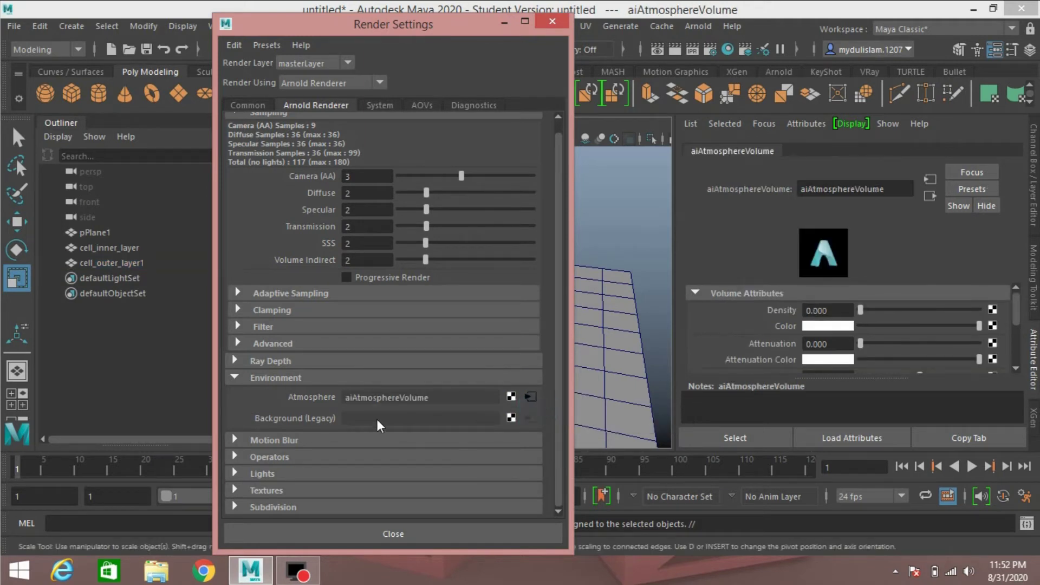
click(509, 417)
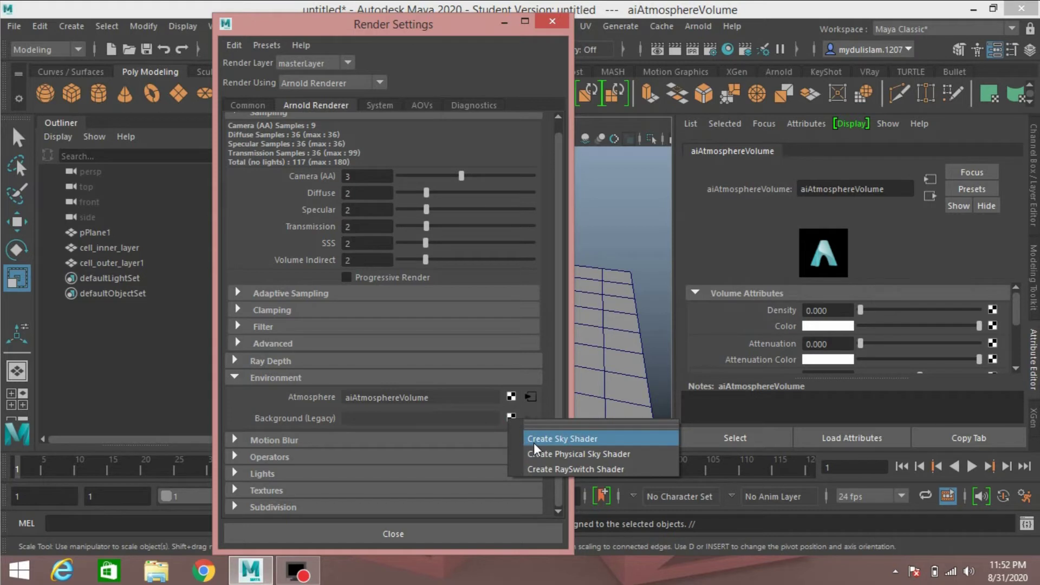
click(553, 443)
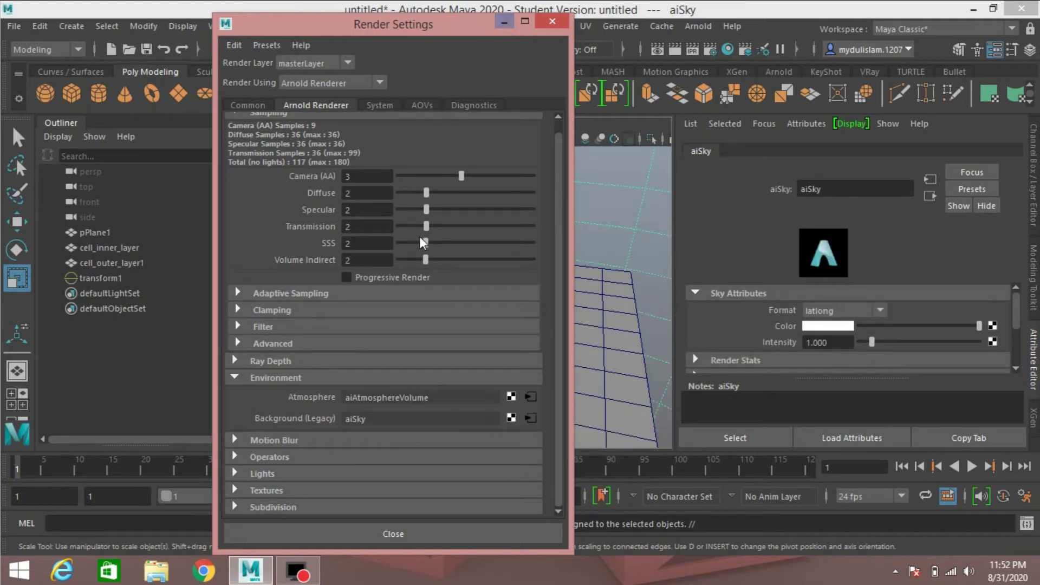
click(409, 534)
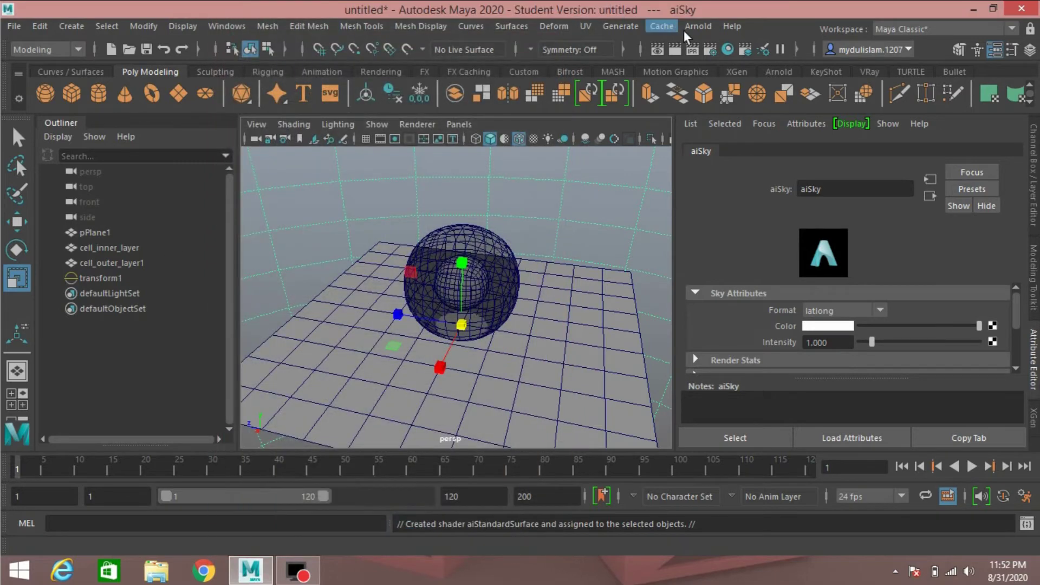
Step: Render the scene in the Arnold RenderView and frame the cell from a lower angle in the perspective camera
click(693, 28)
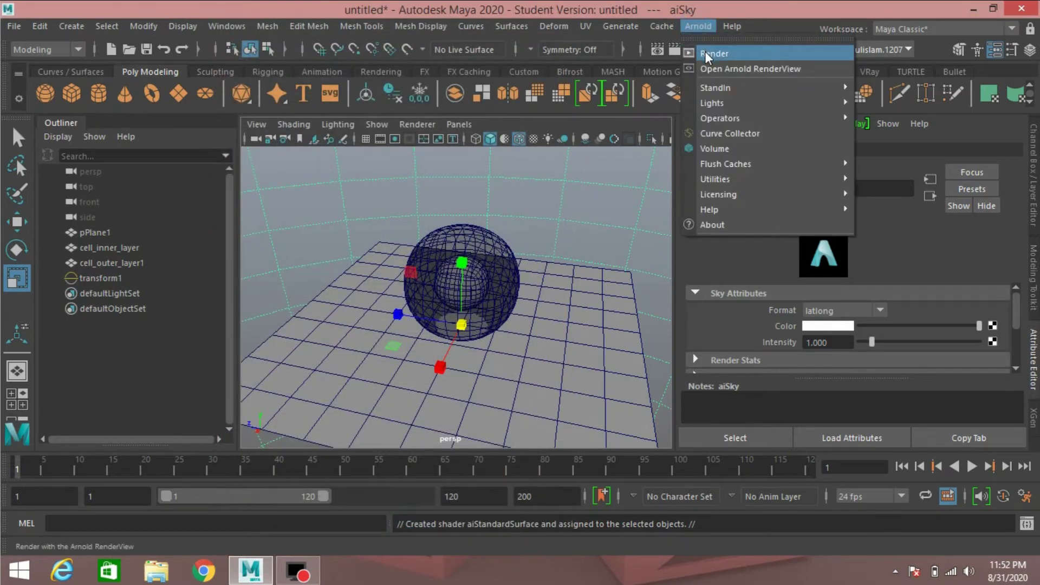
click(704, 52)
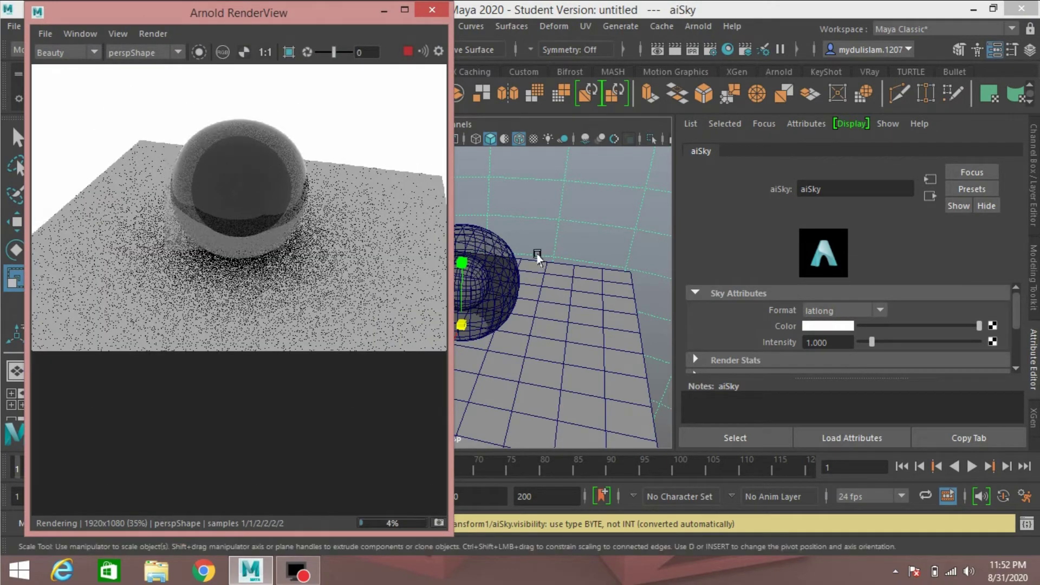
alt+drag(569, 288, 546, 260)
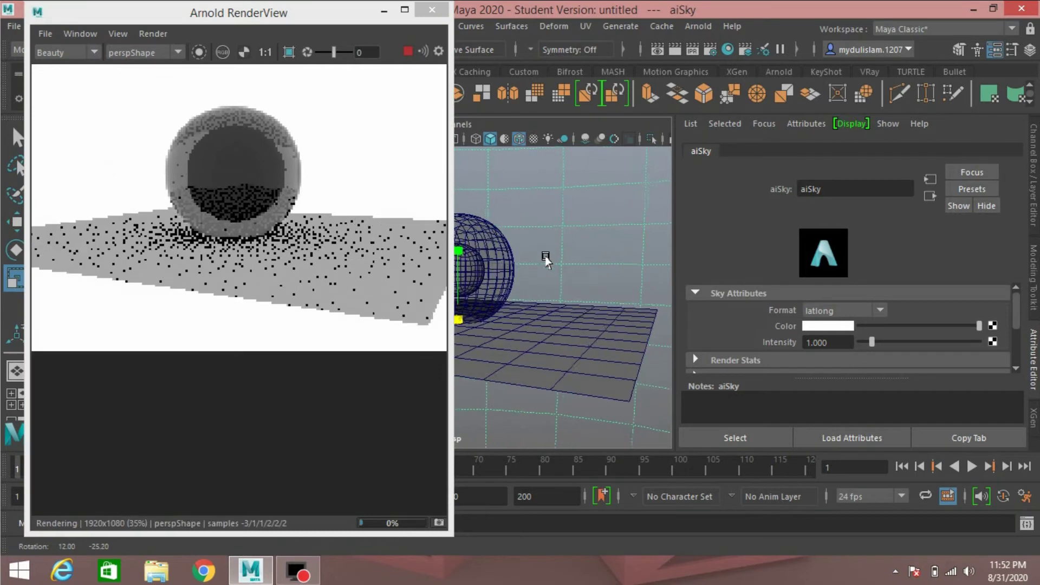
alt+right_drag(546, 260, 487, 252)
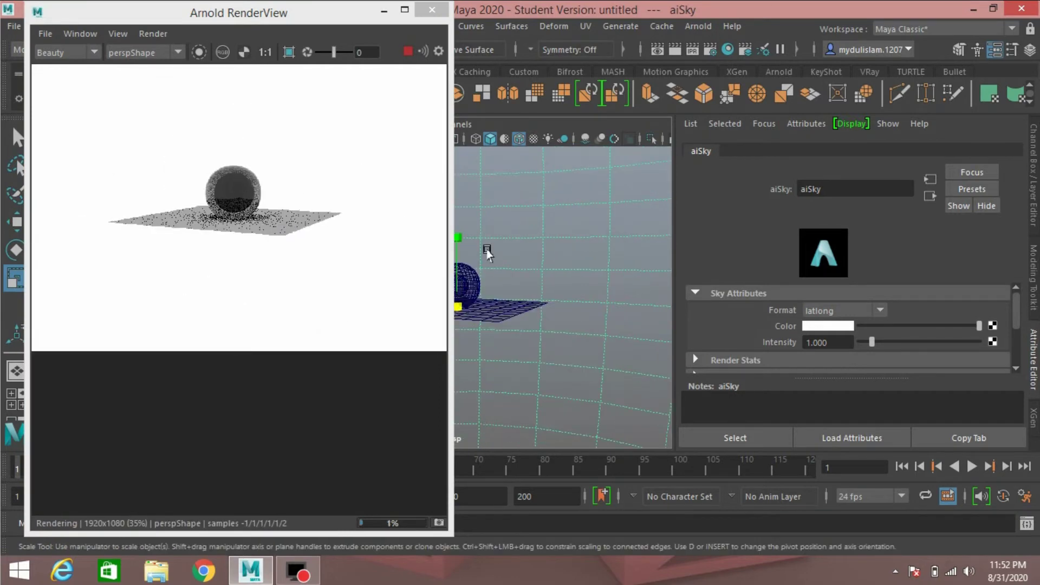
scroll(496, 255, up, 8)
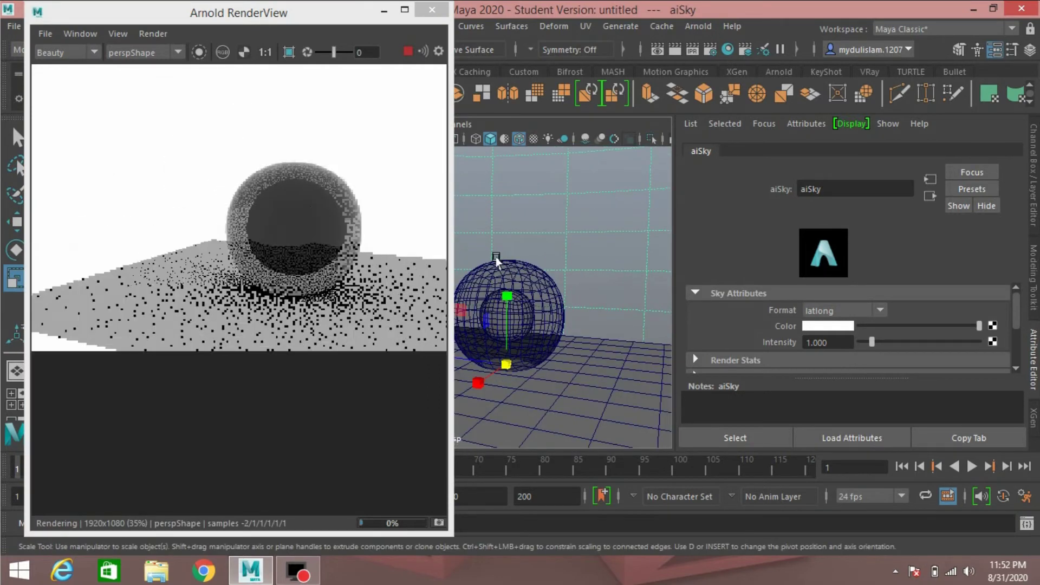
click(281, 17)
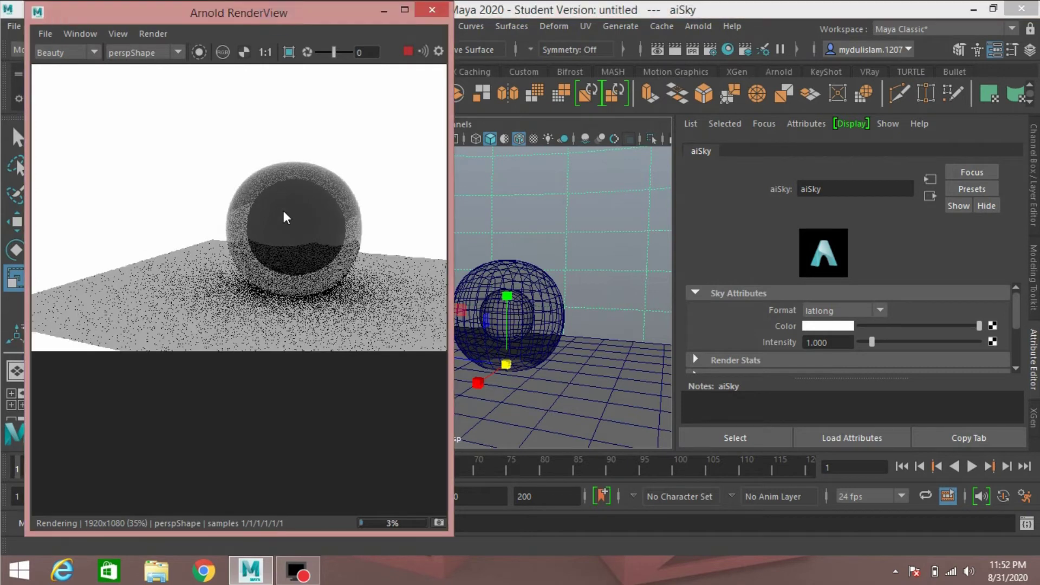
scroll(285, 216, down, 3)
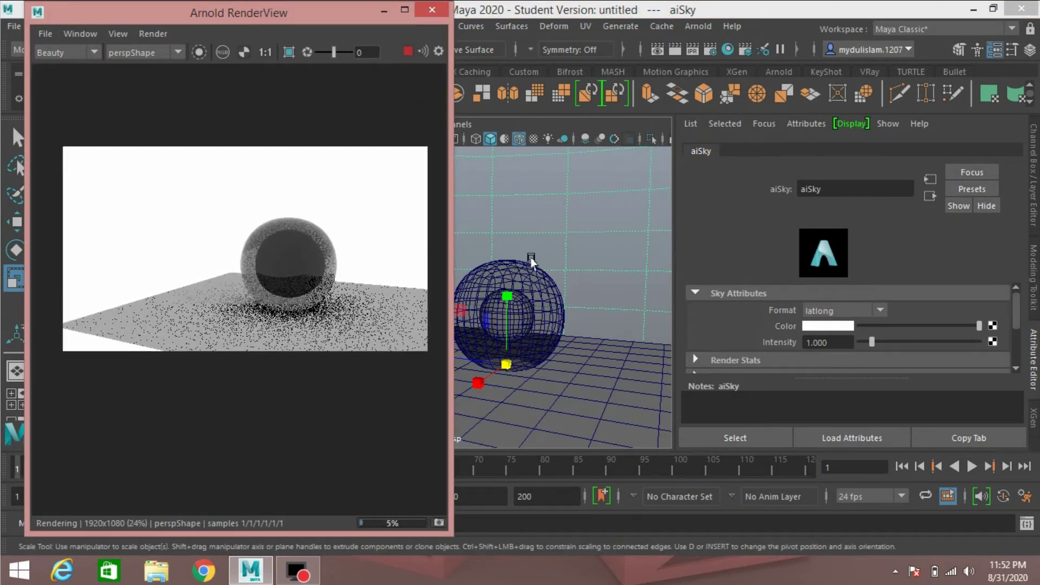
alt+drag(530, 260, 557, 243)
alt+middle_drag(550, 238, 553, 226)
alt+drag(559, 226, 557, 227)
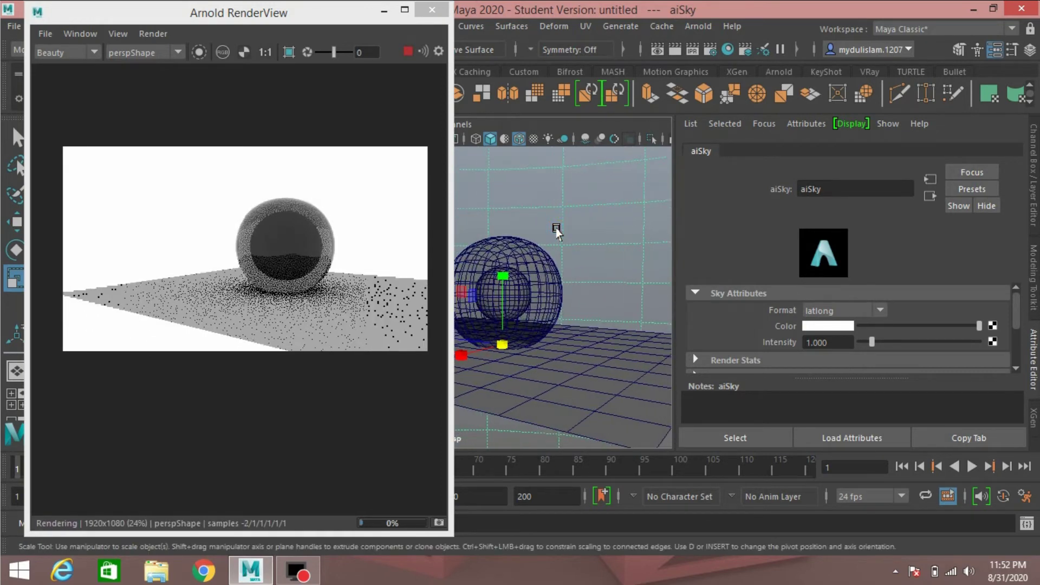
click(382, 11)
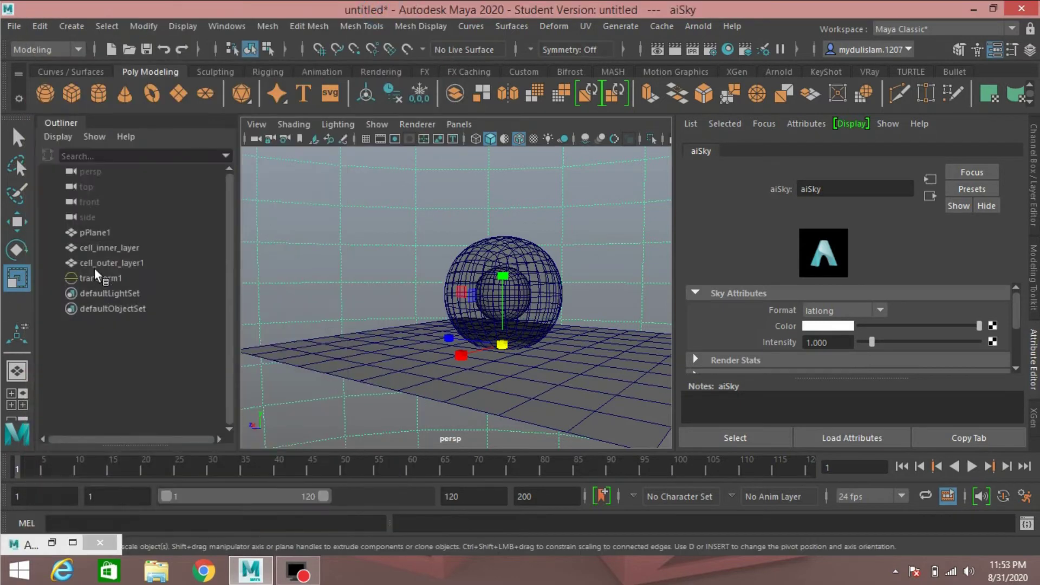
Step: Set the transmission color of the cell_outer_layer1 material to cyan and check it in the Arnold render
click(111, 264)
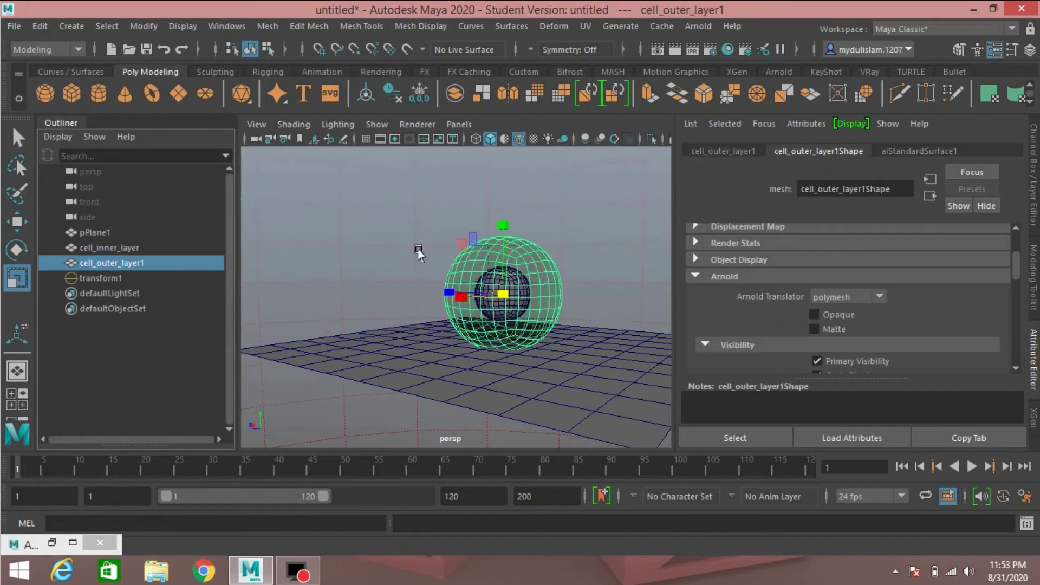
scroll(722, 301, up, 4)
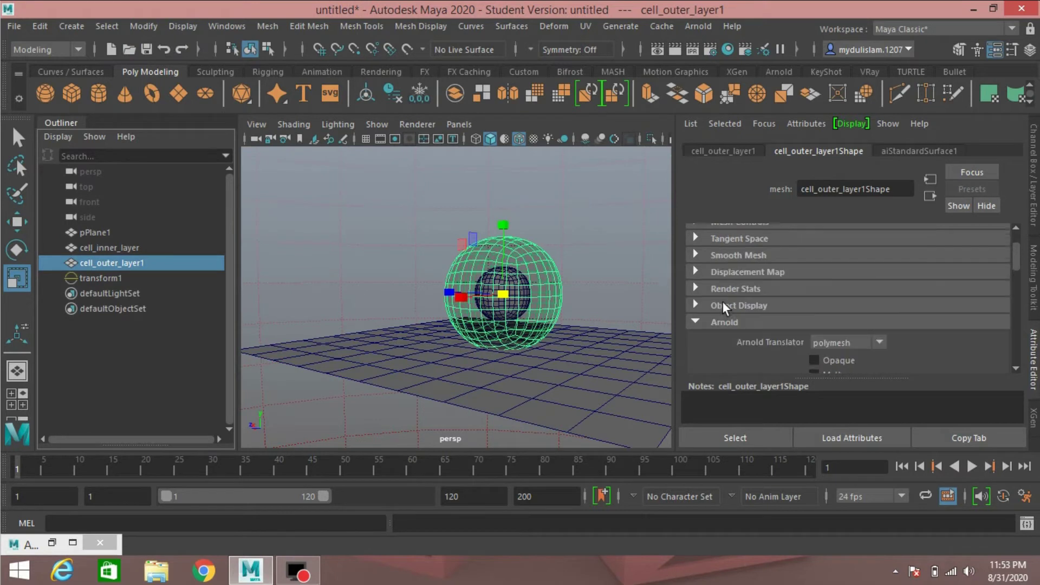
click(899, 149)
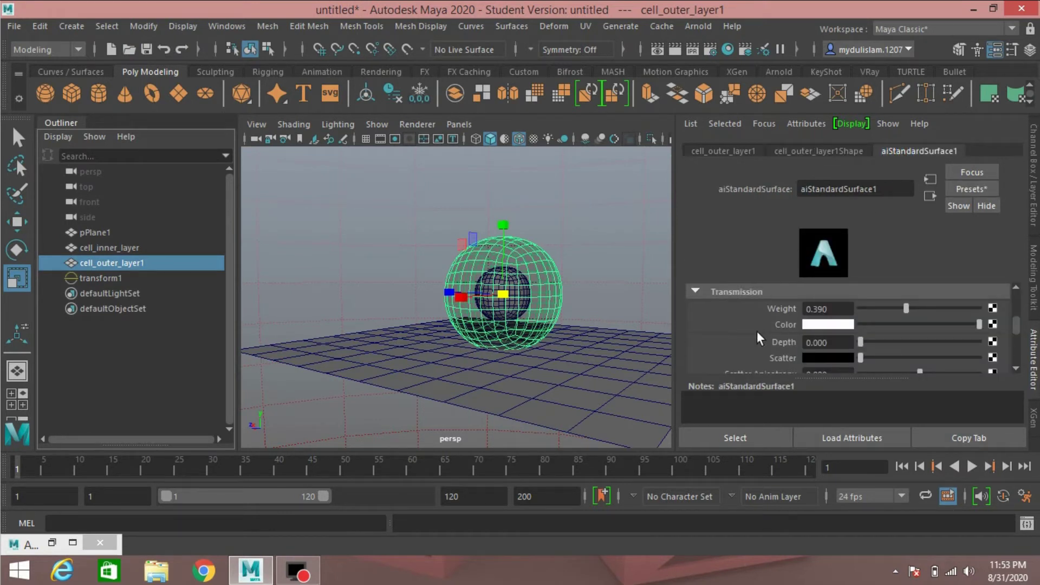
scroll(756, 330, up, 6)
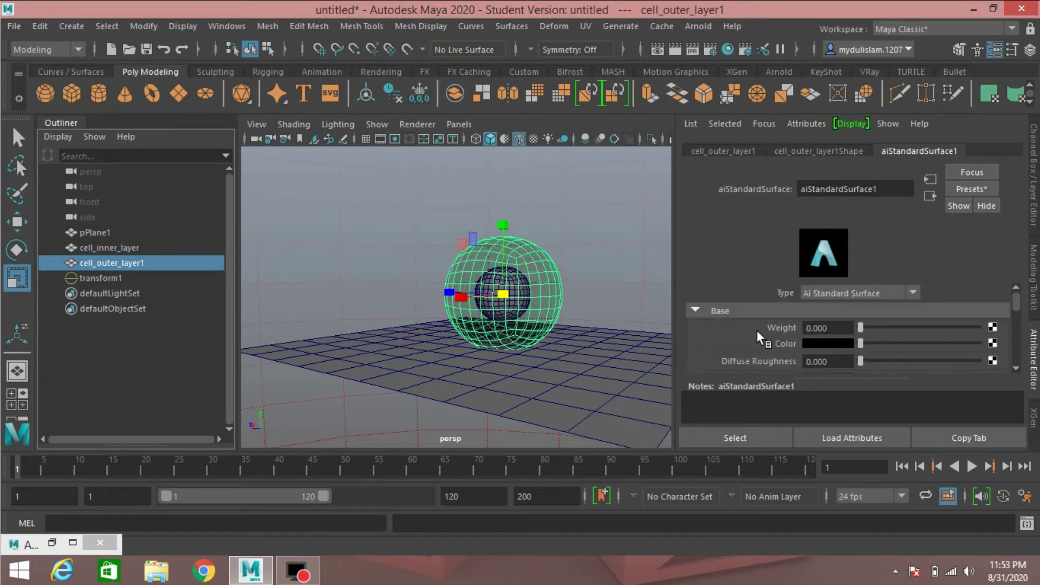
scroll(756, 330, down, 3)
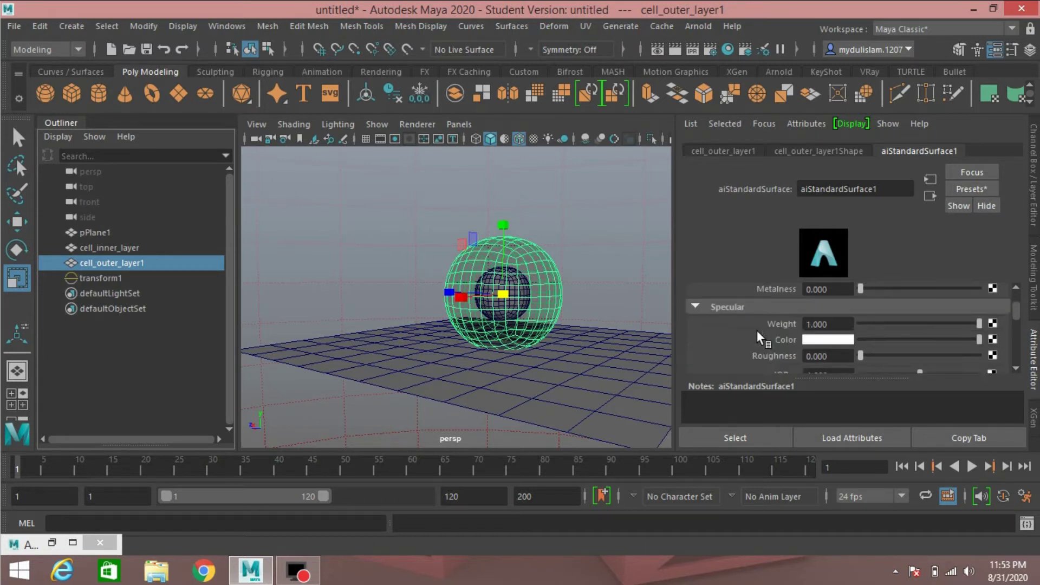
scroll(756, 330, down, 4)
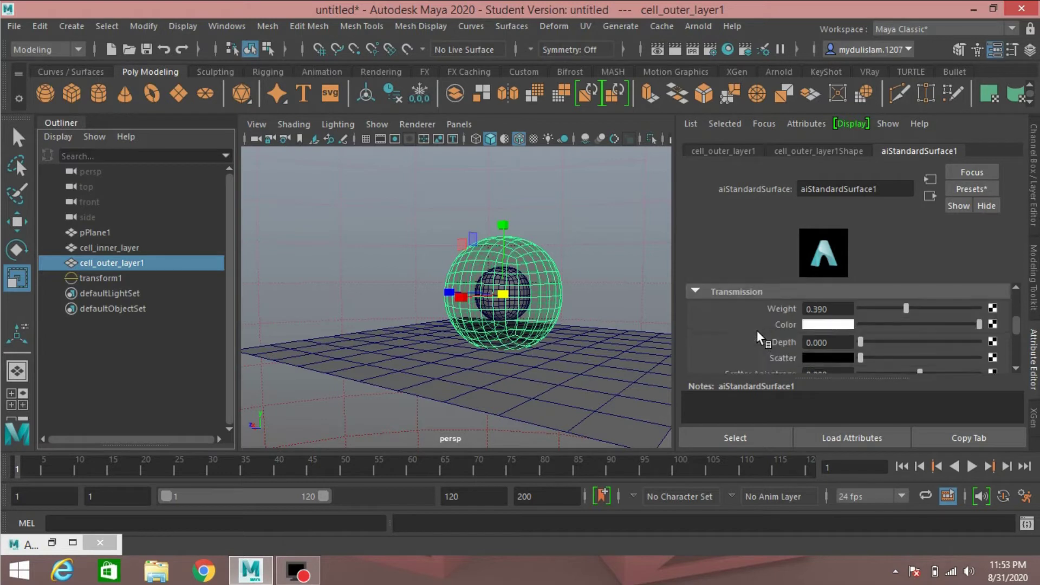
click(817, 325)
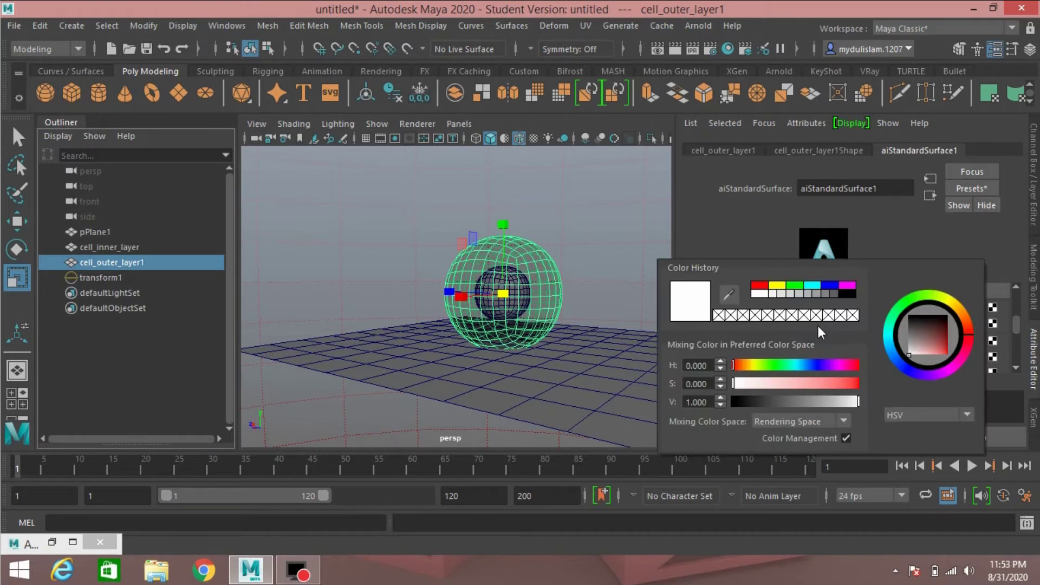
click(810, 286)
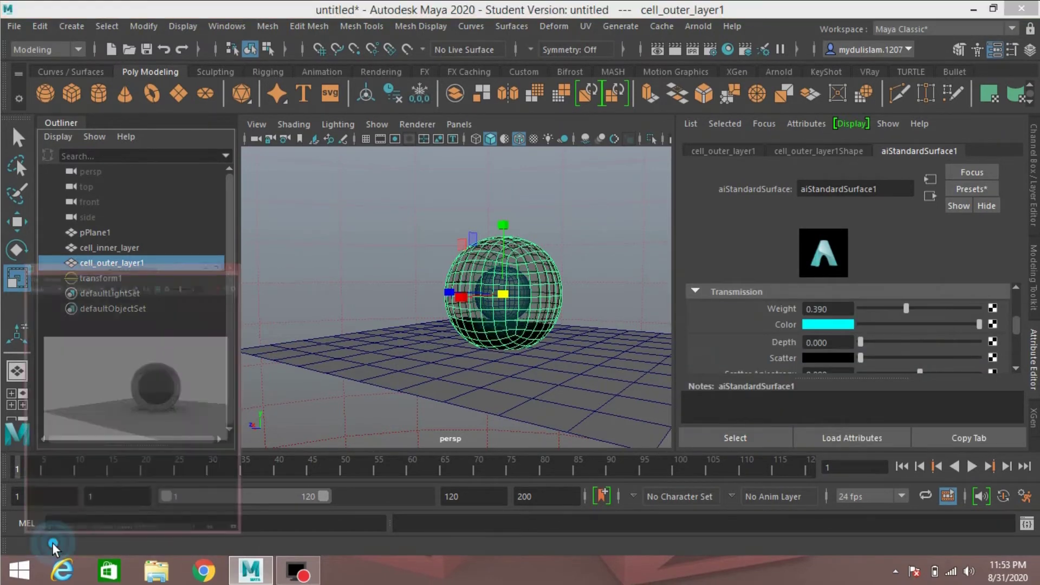
click(52, 542)
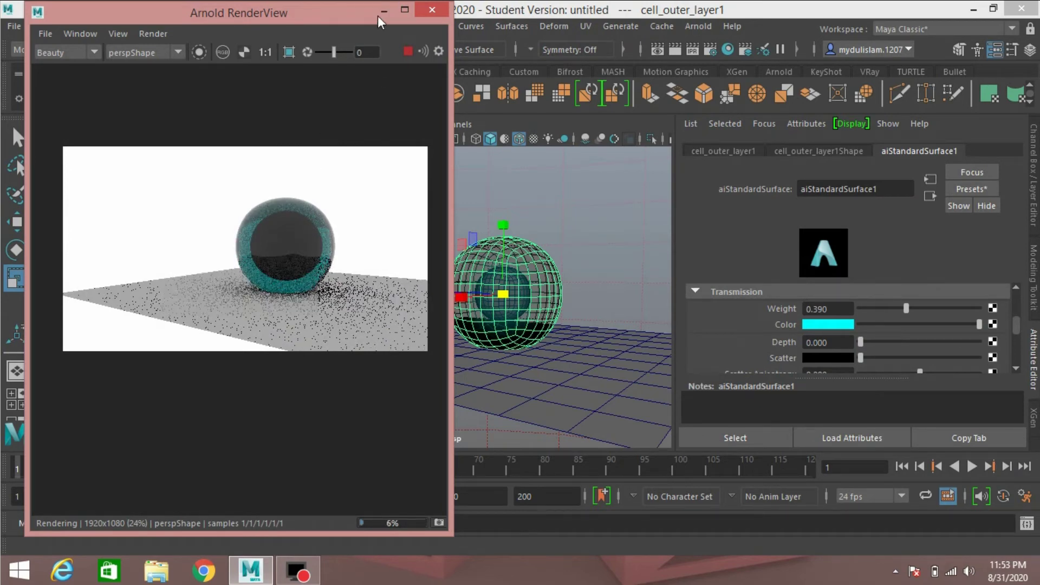
click(384, 9)
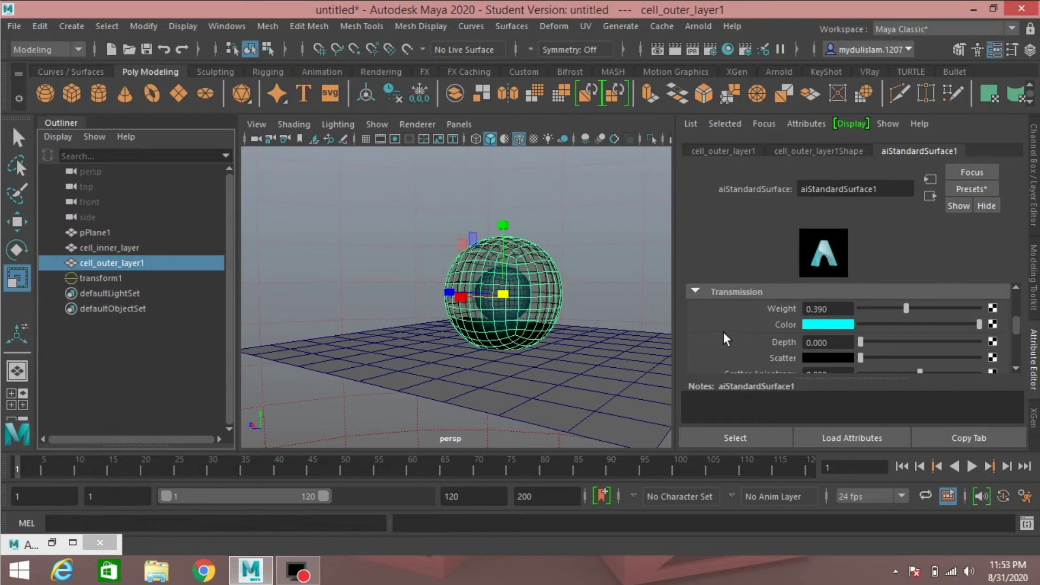
Step: Lower the geometry opacity of the outer layer material to light grey and check it in the Arnold render
scroll(723, 331, down, 5)
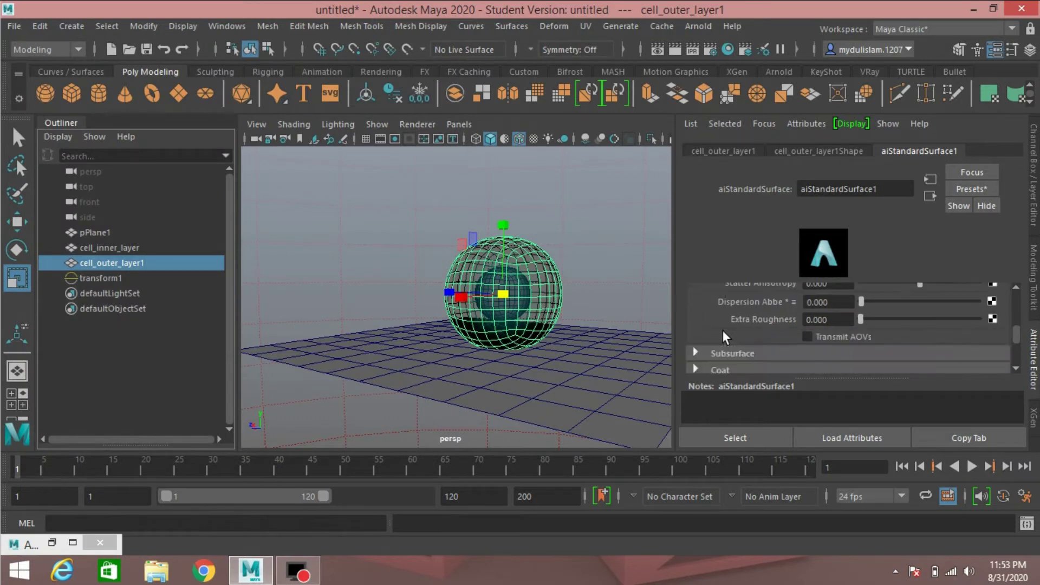
scroll(722, 331, down, 2)
scroll(712, 328, down, 3)
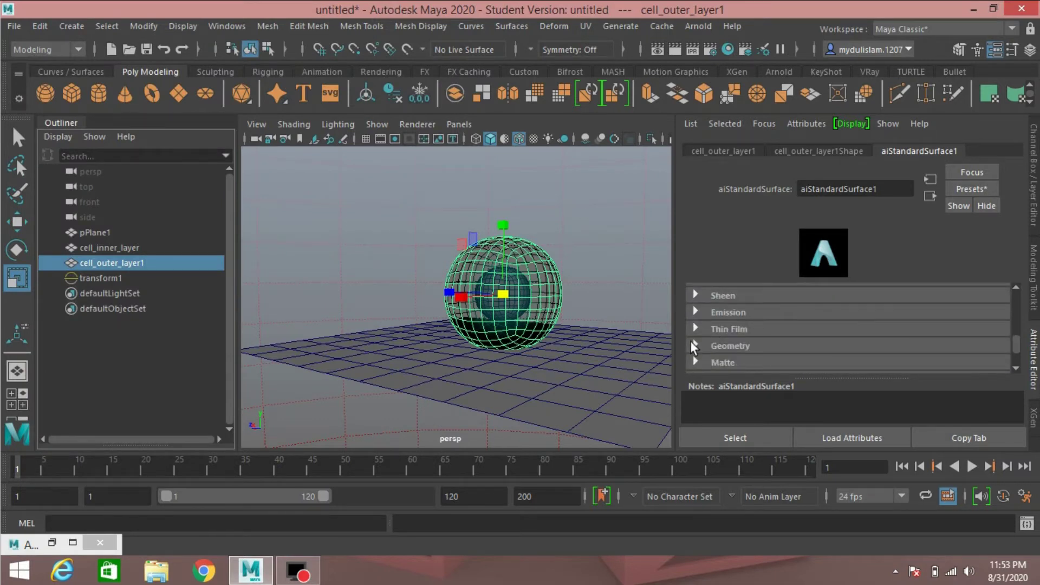
click(697, 347)
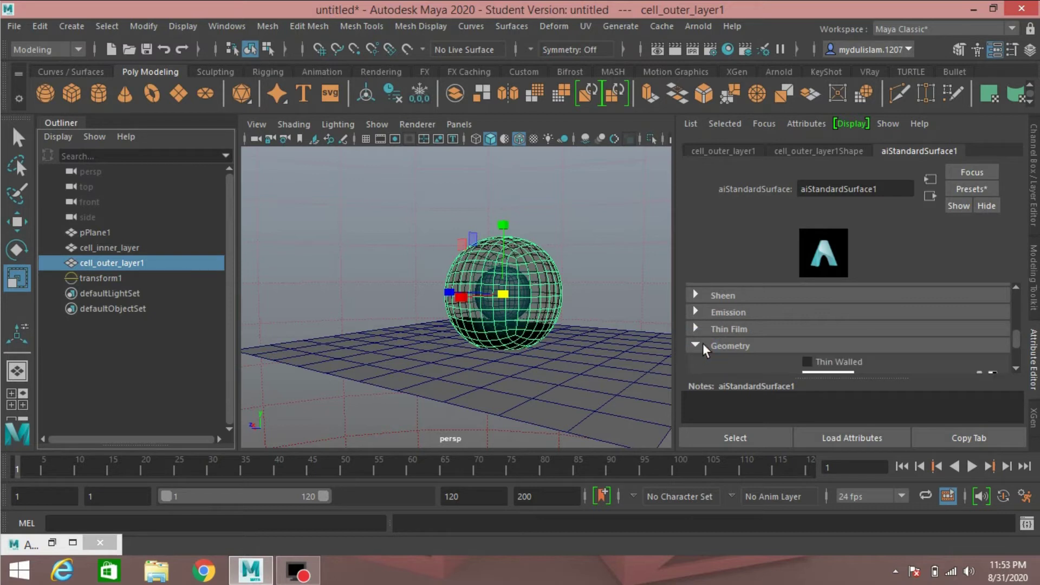
scroll(703, 343, down, 3)
scroll(703, 343, up, 1)
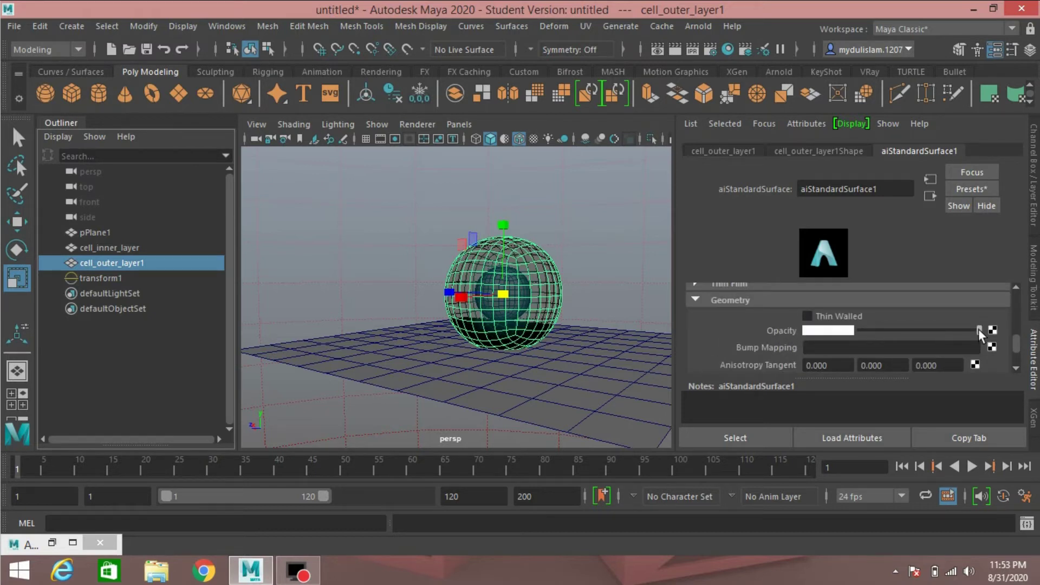
drag(978, 330, 939, 337)
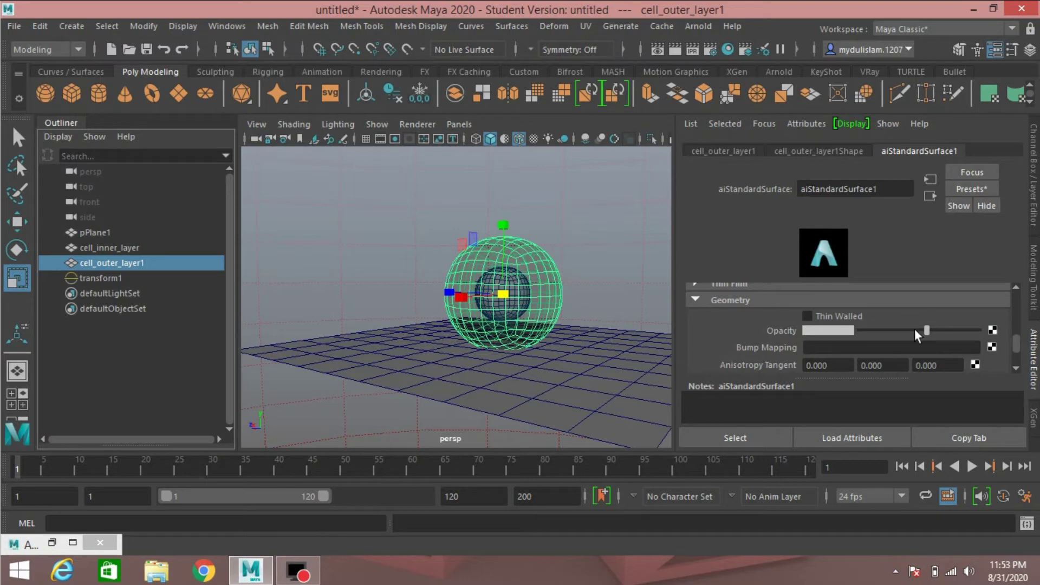
click(52, 542)
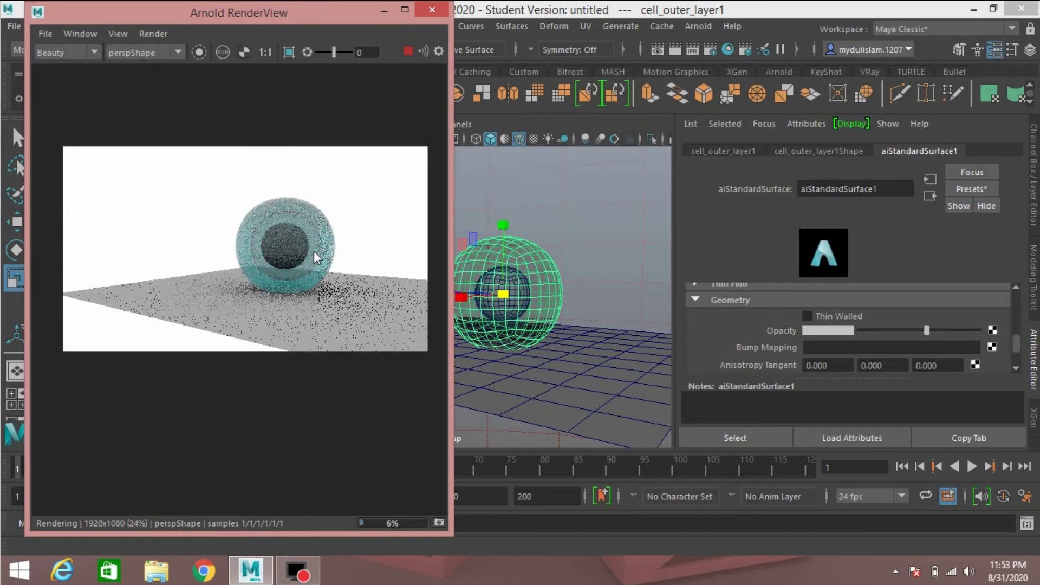
click(384, 12)
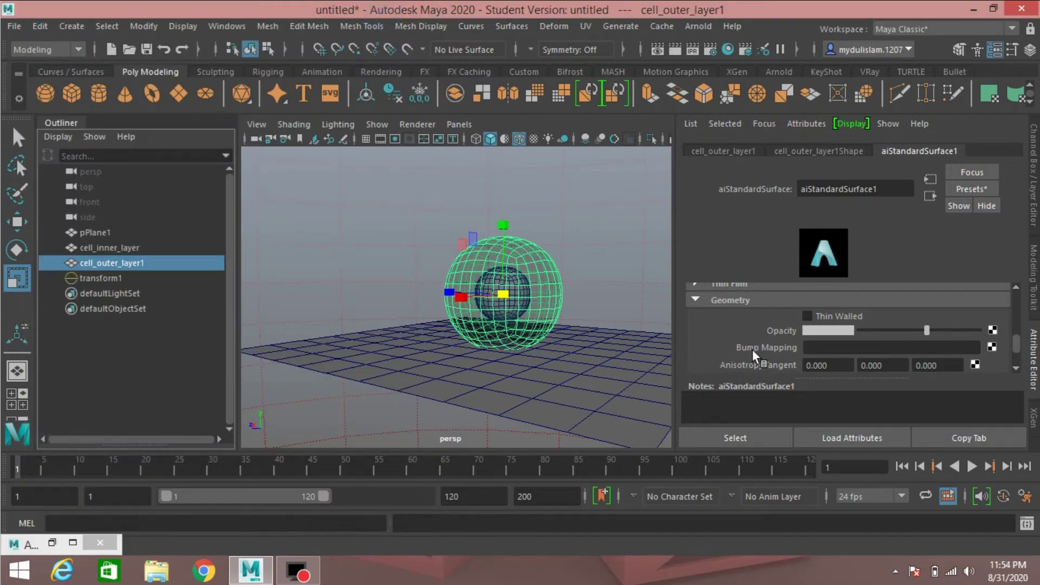
Step: Assign a 2D Noise texture to the bump mapping of the outer layer material
click(991, 347)
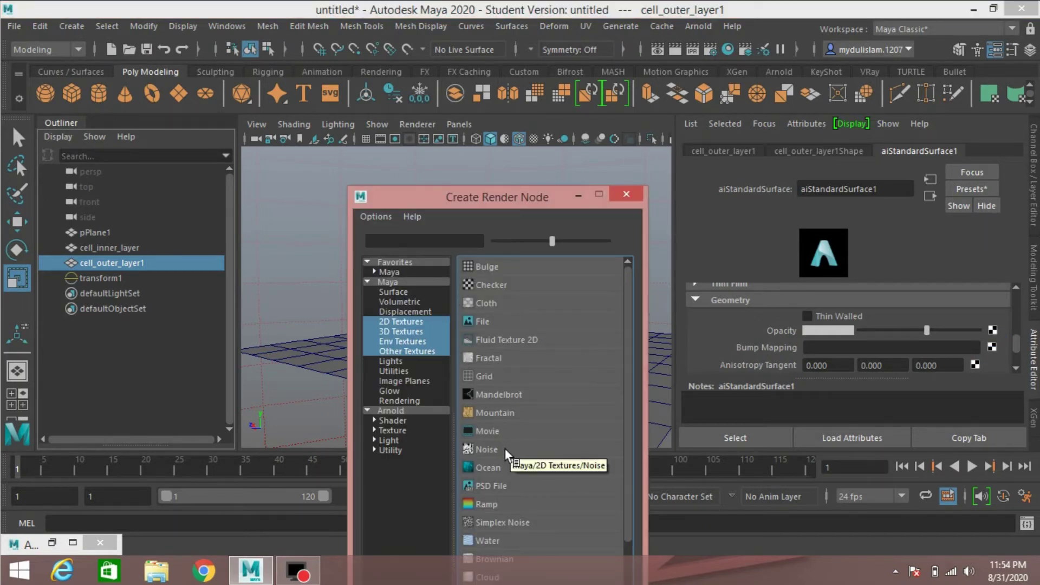
click(505, 447)
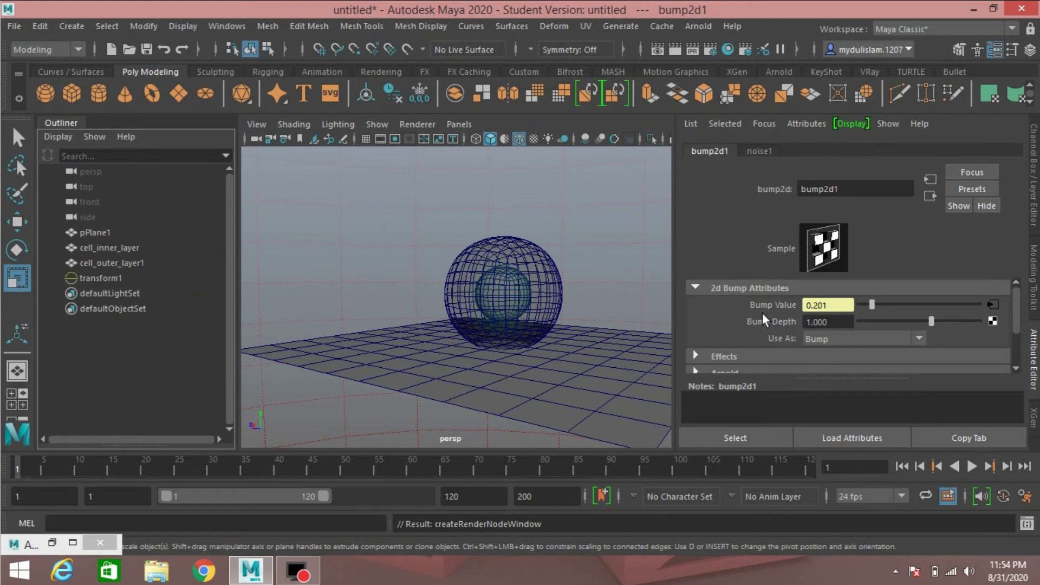
Step: Set the bump noise texture's threshold to 0.239 and amplitude to 0.531, and check the outer layer in the Arnold render
click(759, 151)
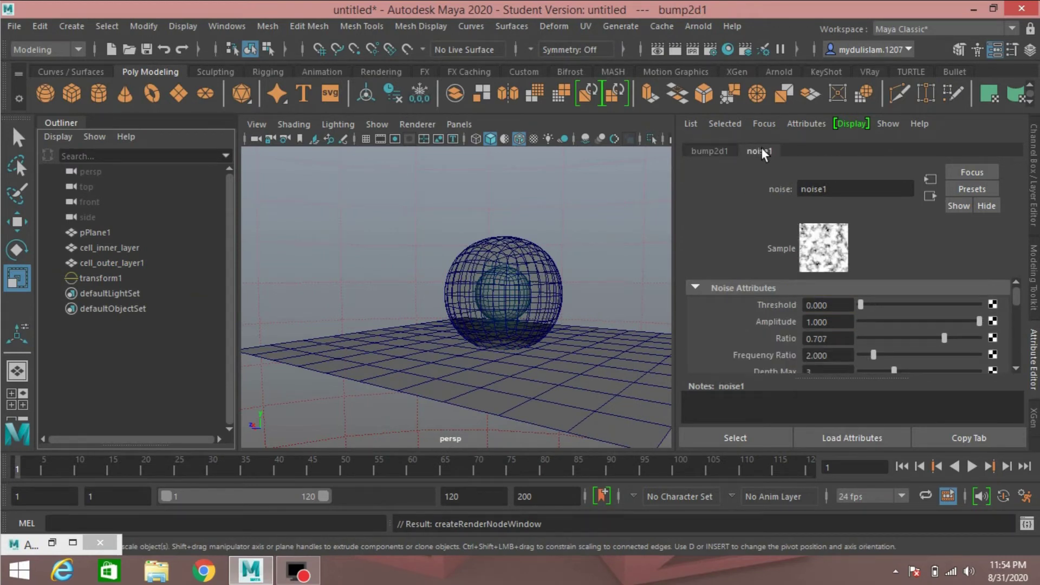
click(809, 305)
text(0.2388)
key(Return)
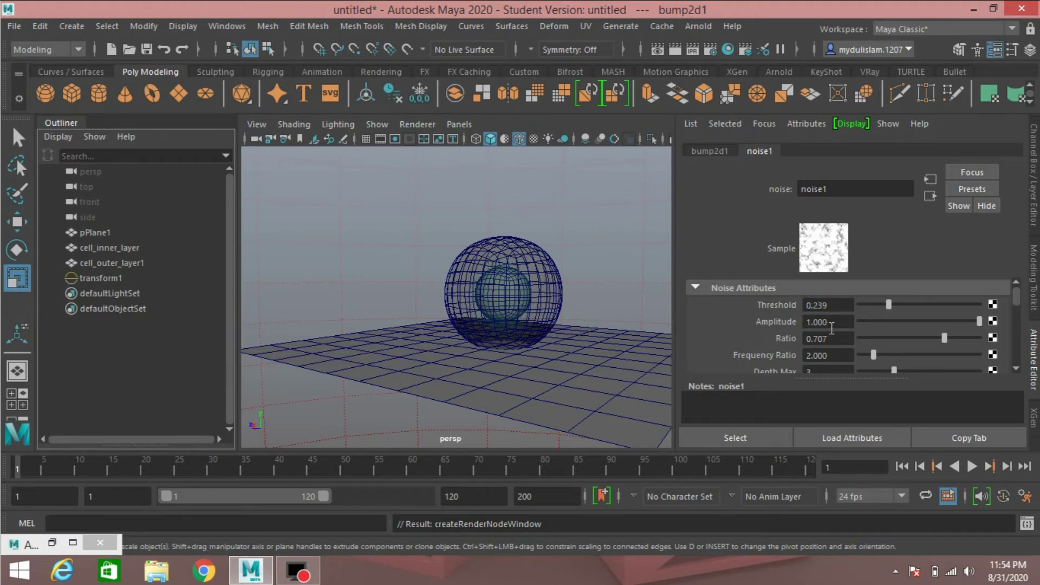
click(808, 323)
key(Return)
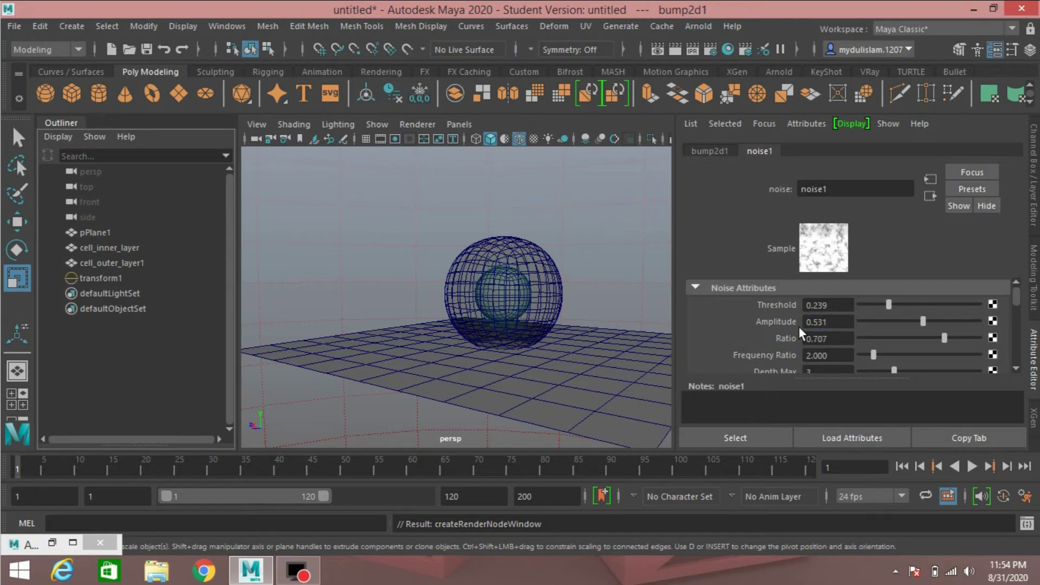
click(52, 543)
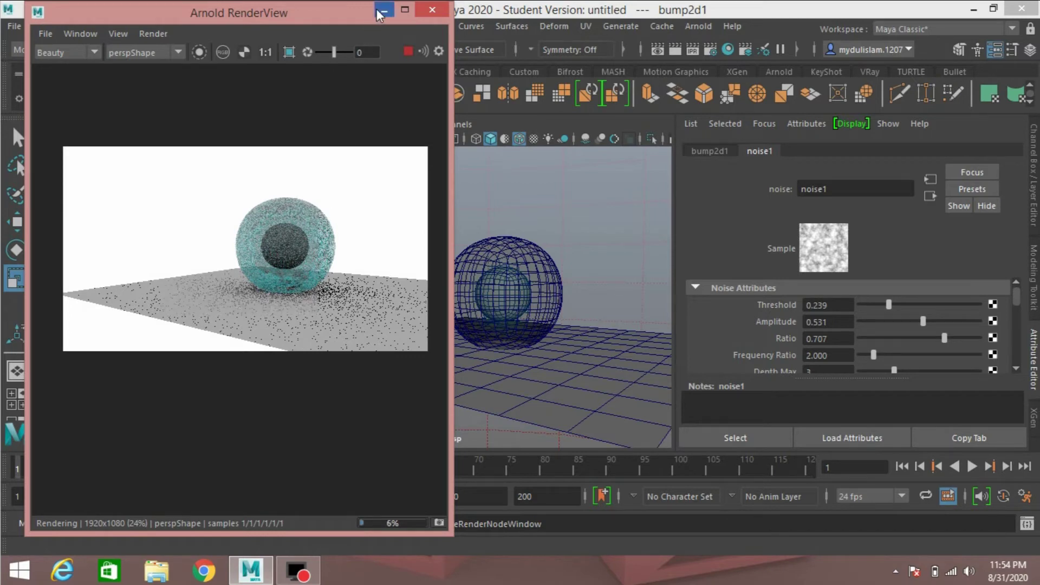
scroll(284, 237, up, 3)
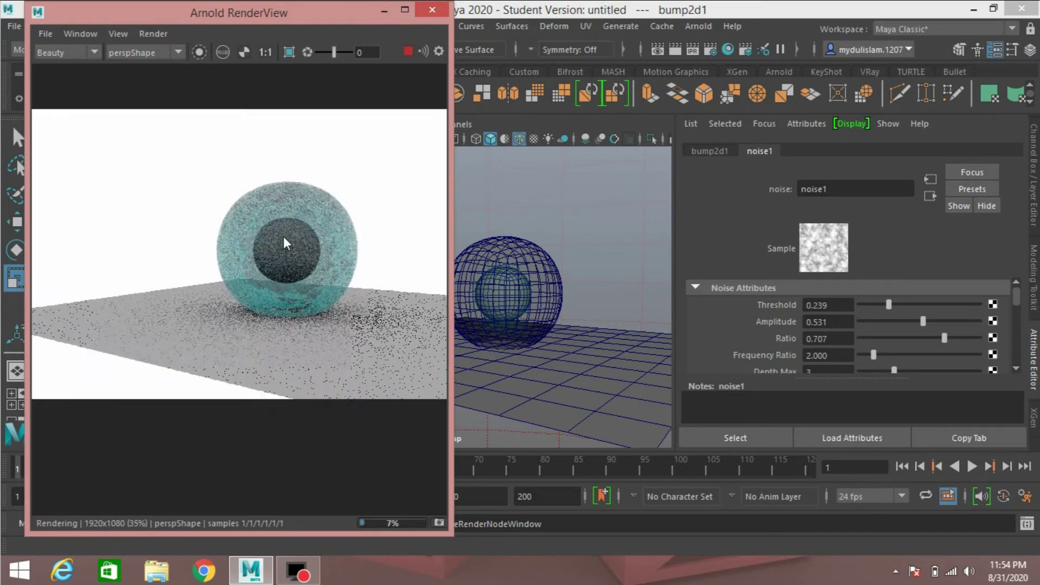
scroll(284, 236, up, 2)
scroll(284, 236, down, 3)
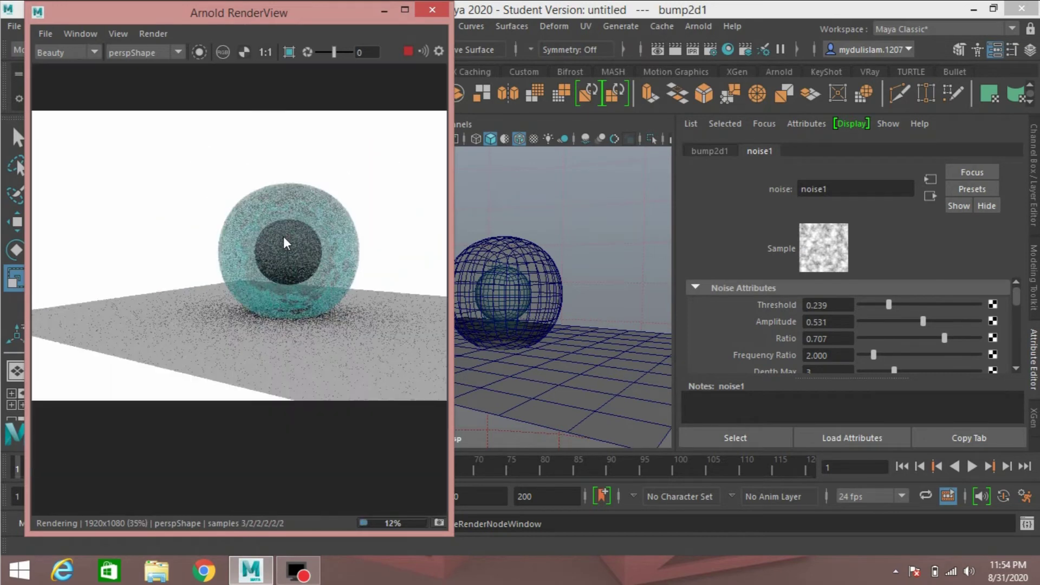
click(377, 14)
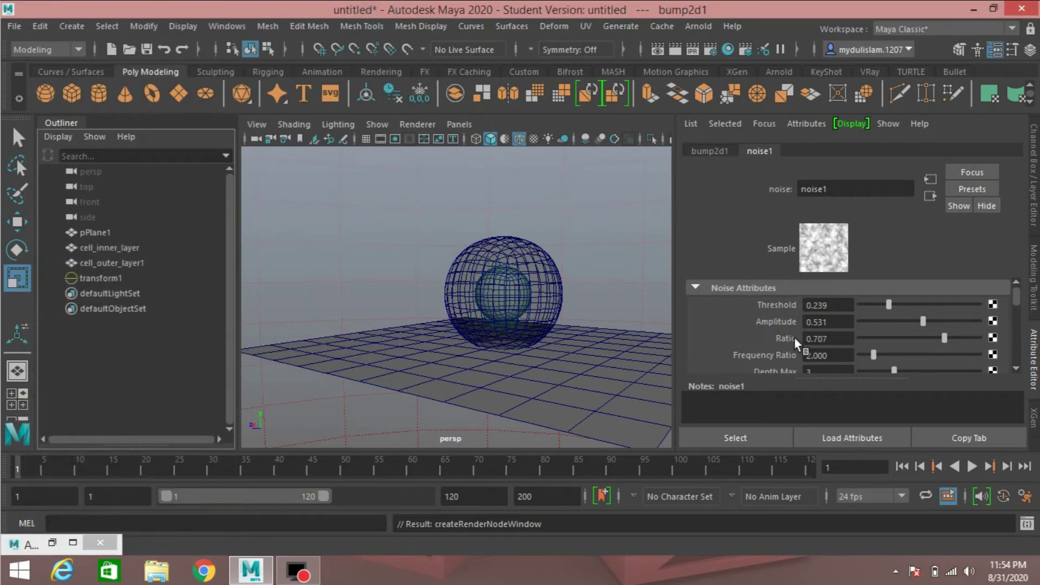
Step: Review the remaining noise attributes and the base, transmission and geometry settings of the cell_outer_layer1 material
scroll(794, 337, down, 3)
scroll(794, 337, down, 2)
scroll(794, 336, up, 5)
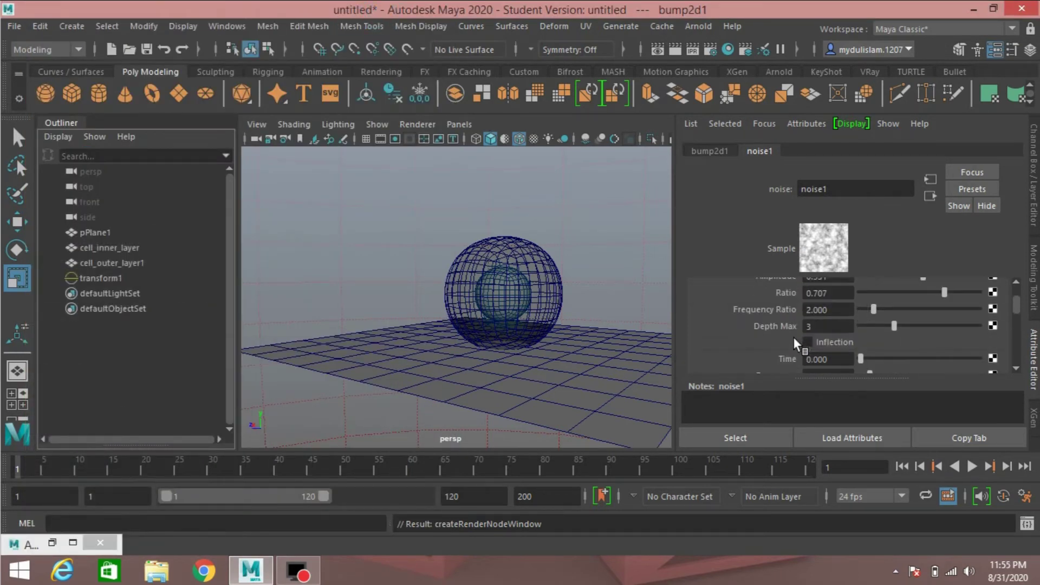
click(112, 264)
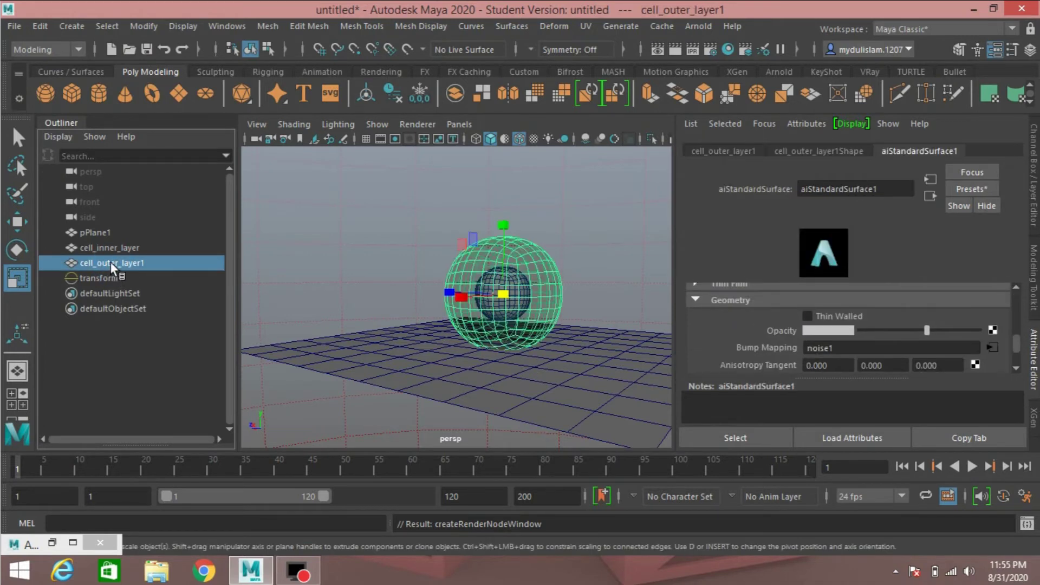
scroll(781, 350, up, 5)
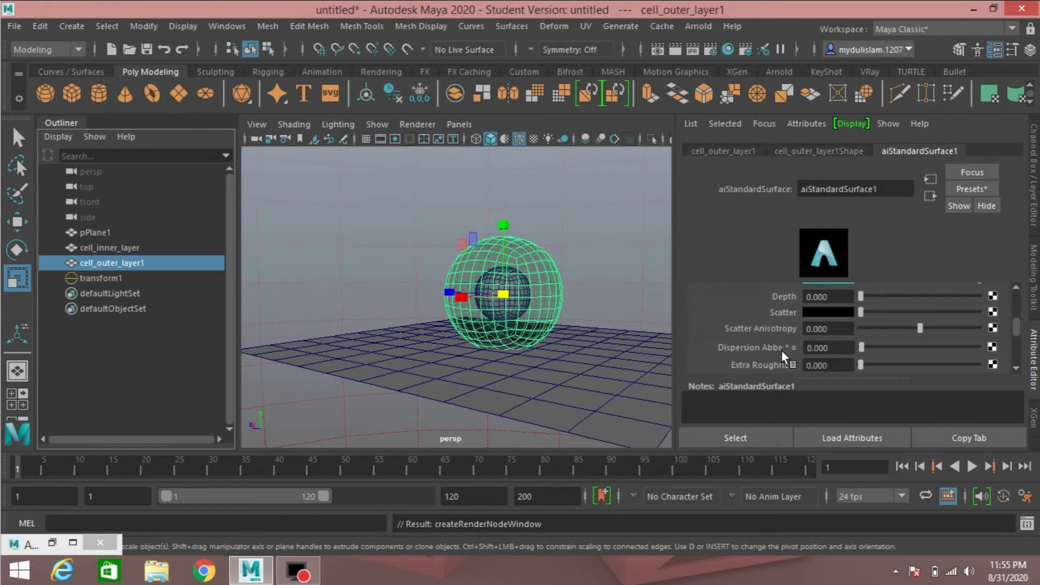
scroll(781, 350, up, 2)
scroll(749, 360, down, 1)
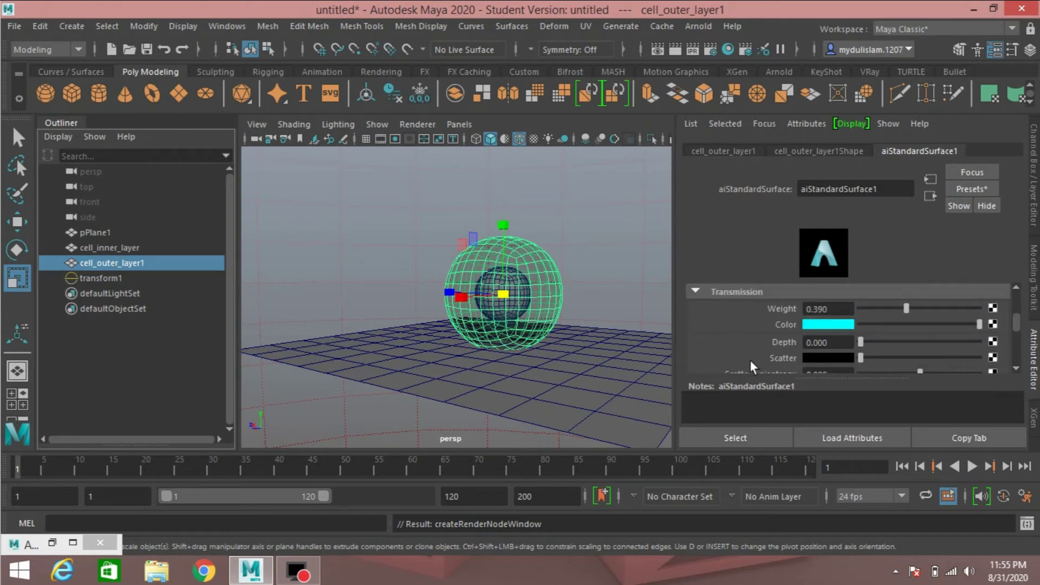
click(832, 325)
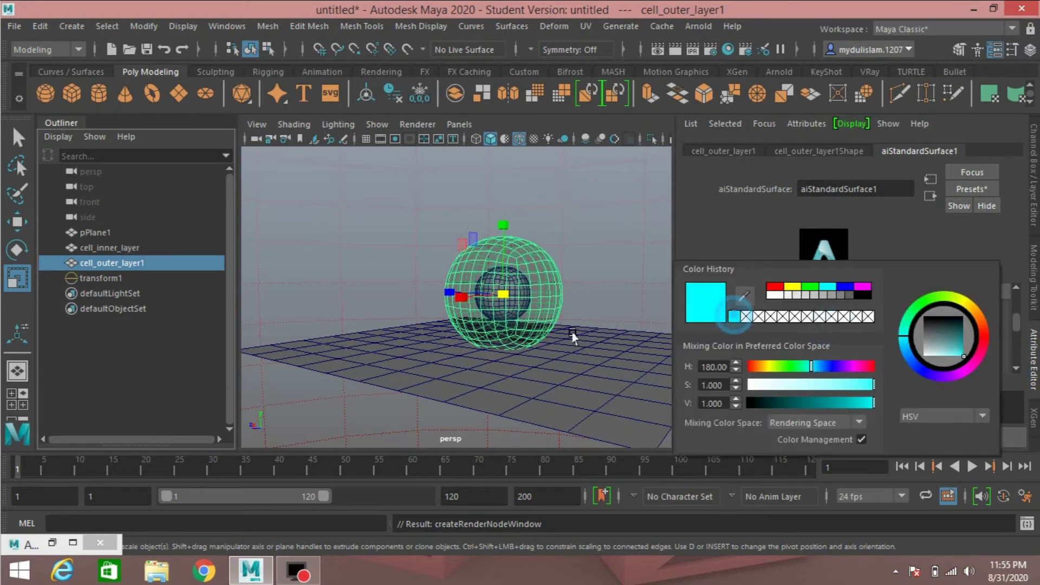
scroll(795, 352, up, 5)
scroll(795, 350, up, 1)
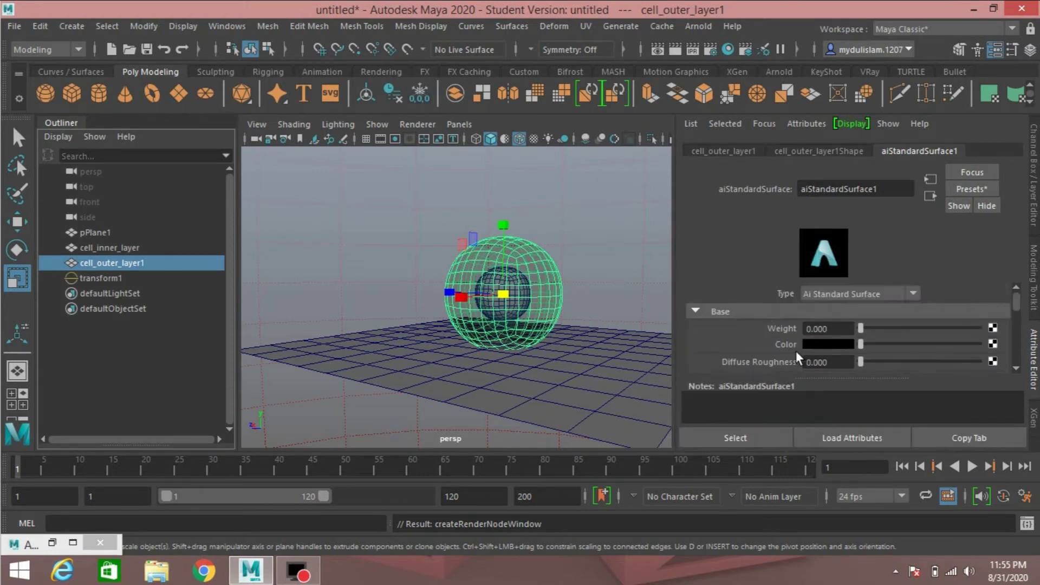
scroll(795, 350, down, 5)
scroll(795, 349, down, 6)
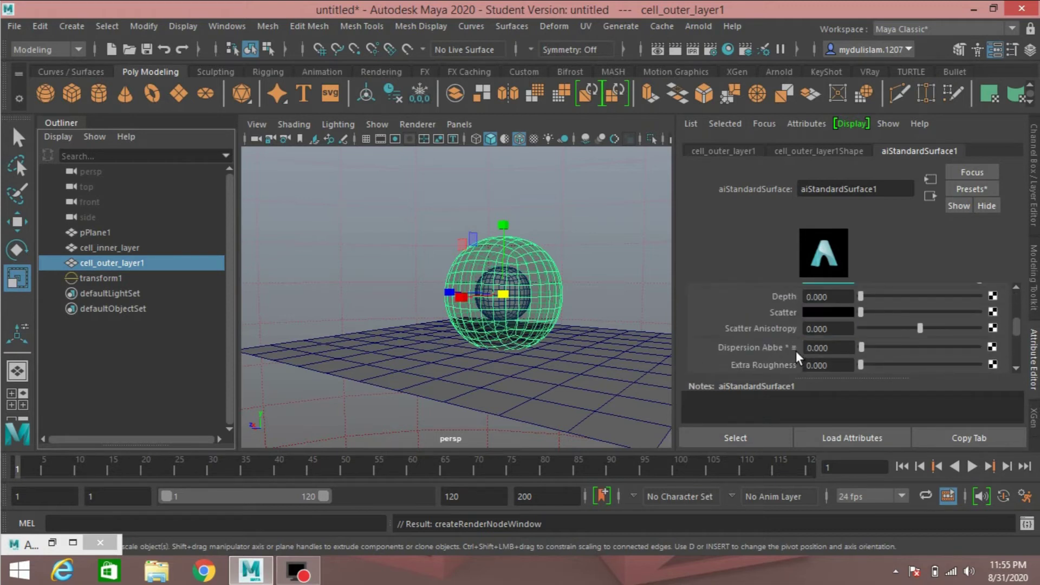
scroll(795, 350, down, 3)
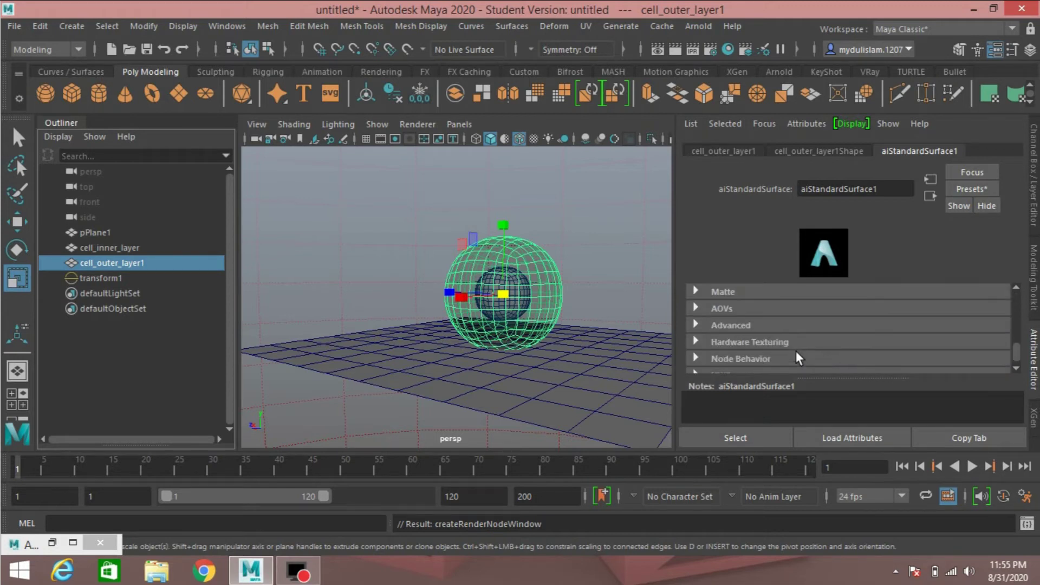
scroll(795, 350, up, 4)
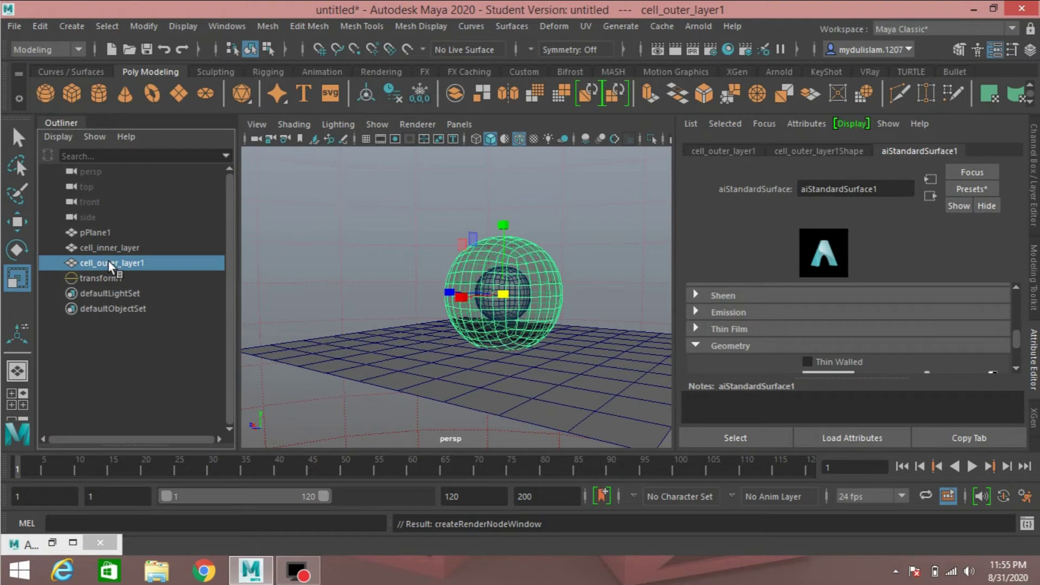
Step: Assign a new Arnold aiStandardSurface material to cell_inner_layer
click(116, 248)
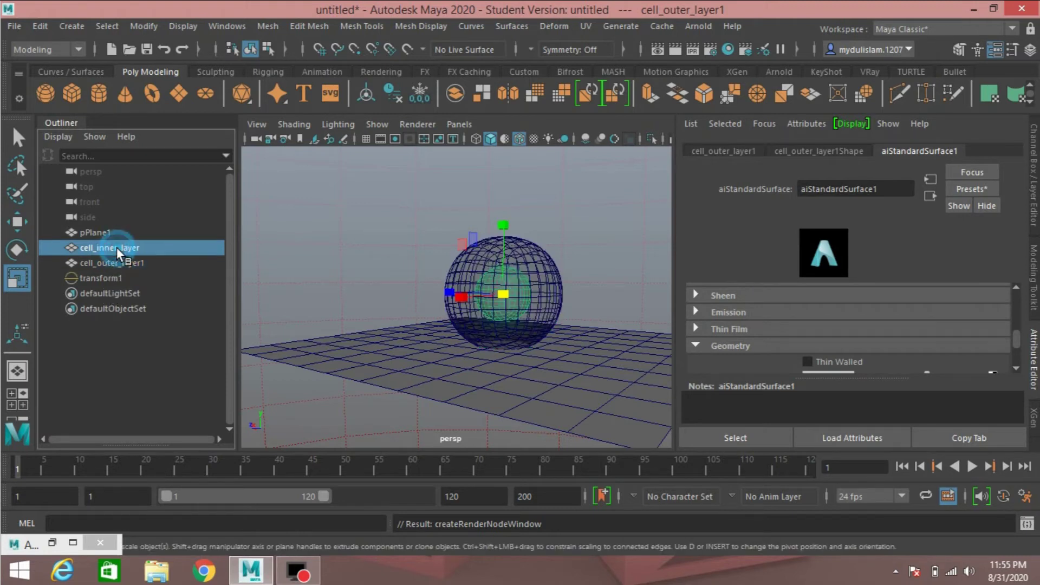
right_click(515, 293)
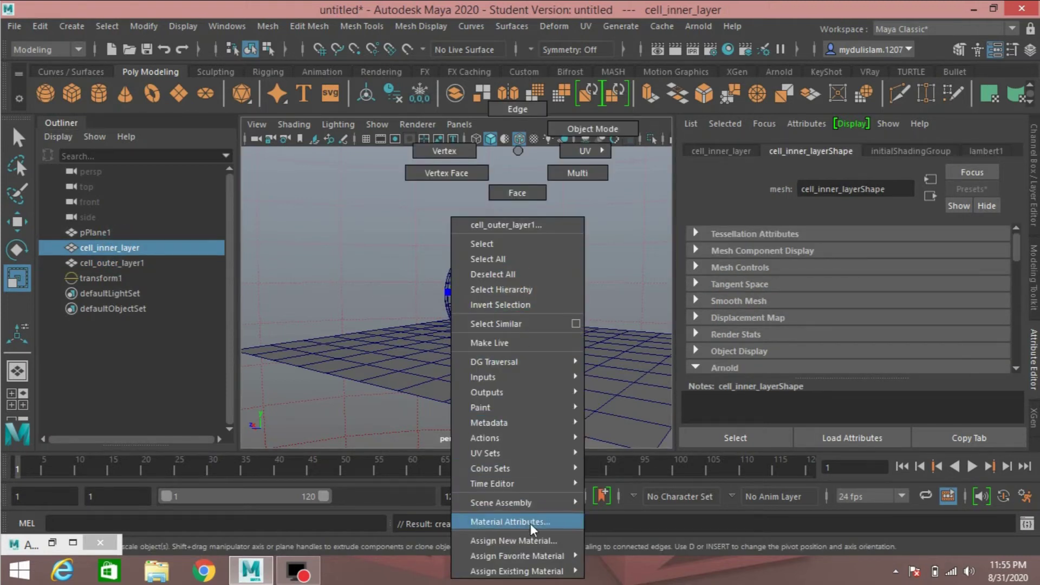
click(524, 539)
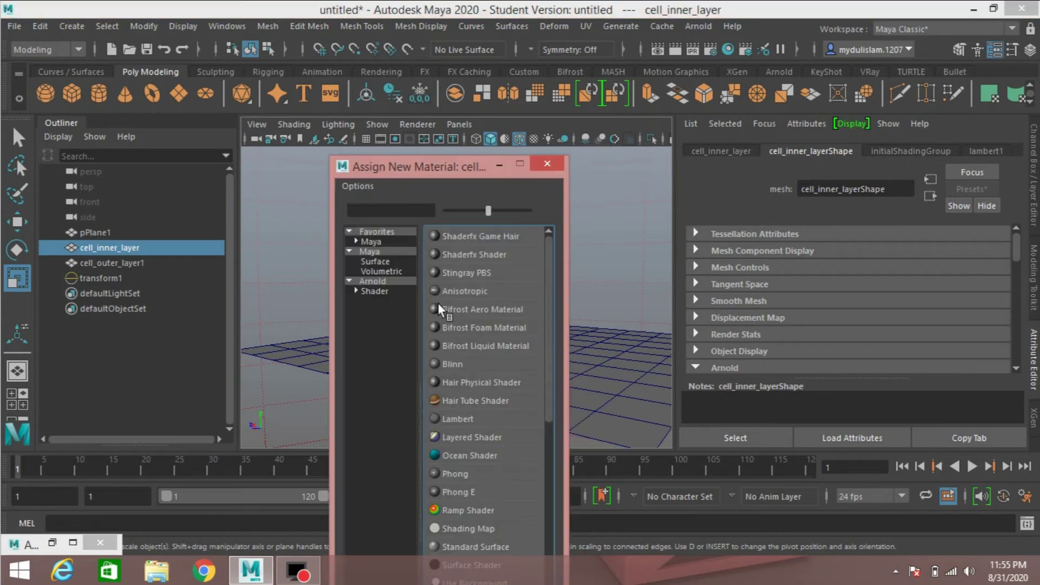
click(385, 279)
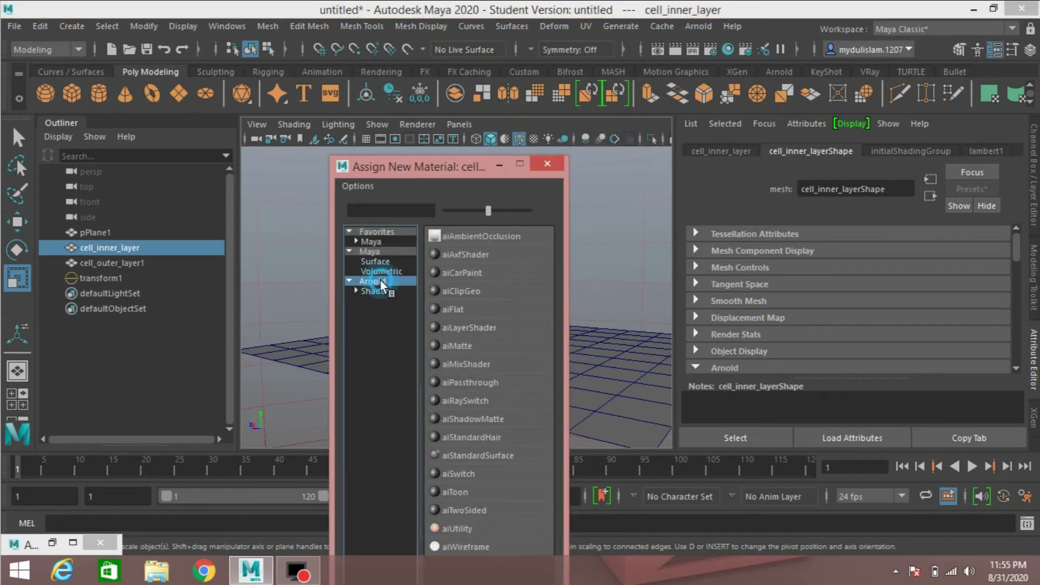
click(476, 457)
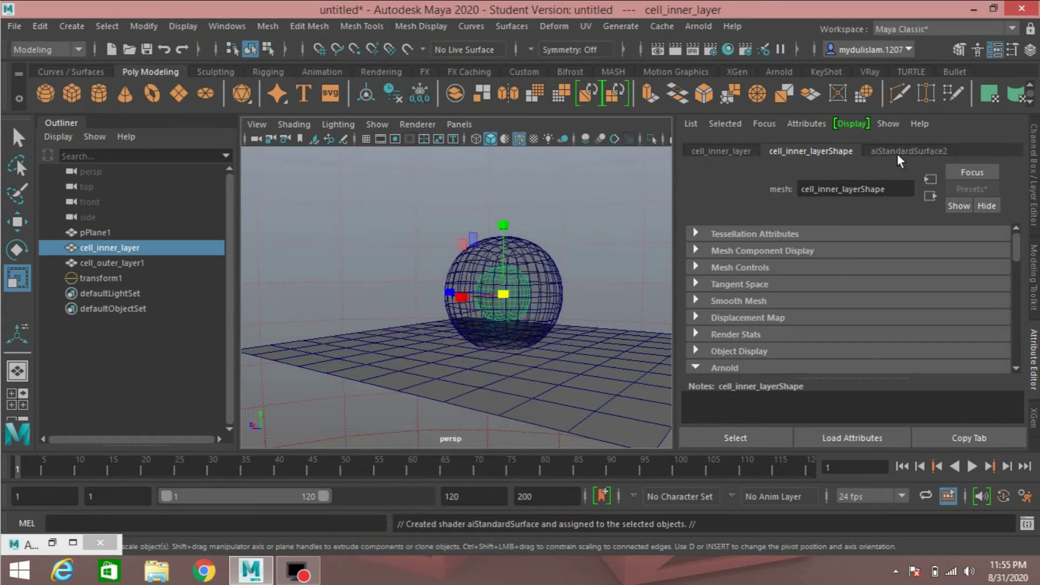
Step: Lower the base weight, base color and specular roughness of the inner layer material to their minimum
click(897, 153)
click(737, 343)
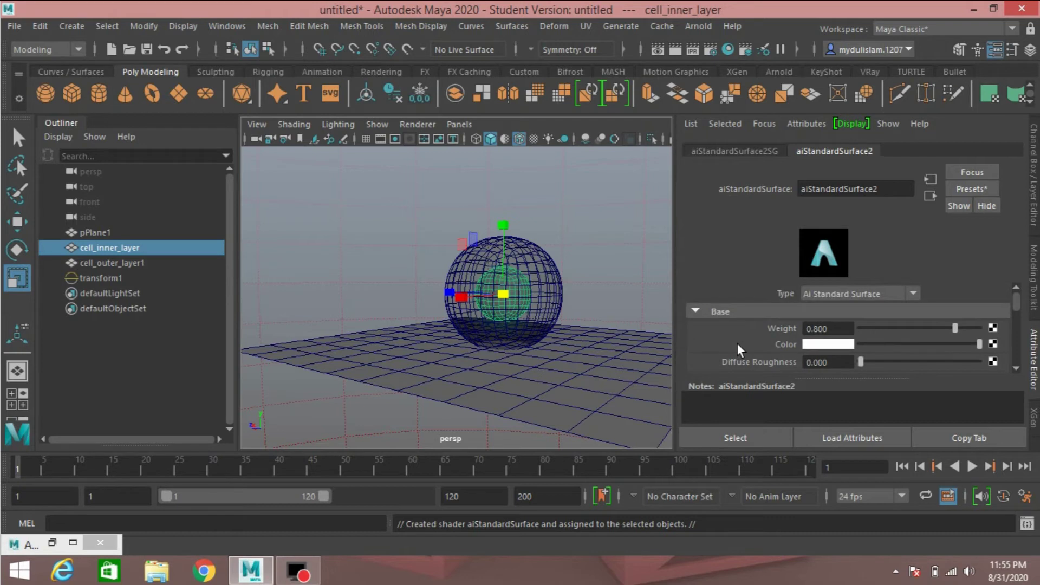
drag(952, 326, 824, 325)
drag(978, 344, 854, 346)
scroll(794, 340, down, 3)
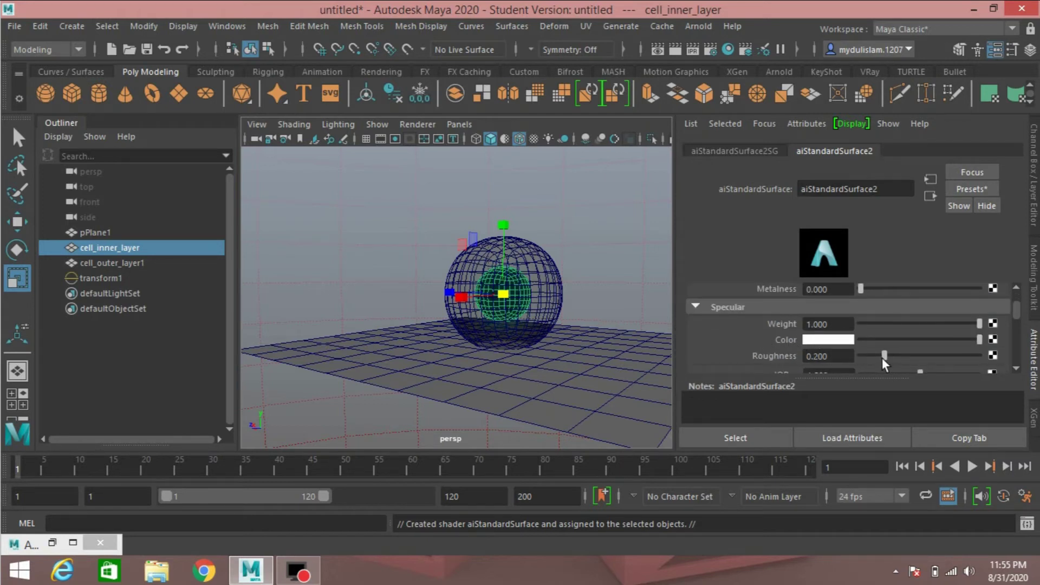
drag(883, 355, 820, 362)
Step: Set the inner layer material's transmission weight to 0.026 and its color to dark purple (HSV 283.84, 0.974, 0.191), and check the render
scroll(755, 342, down, 4)
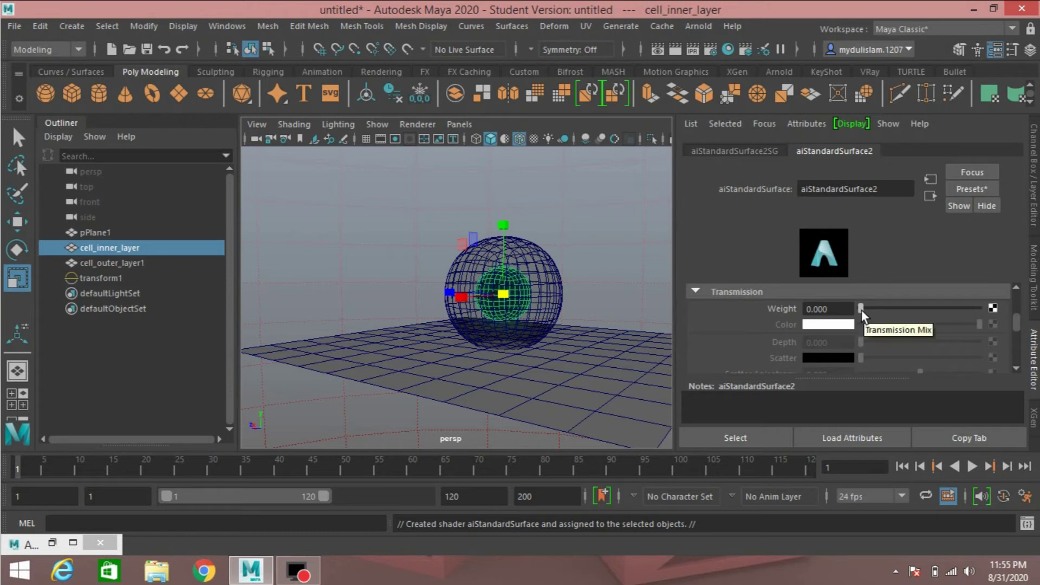
drag(861, 310, 863, 310)
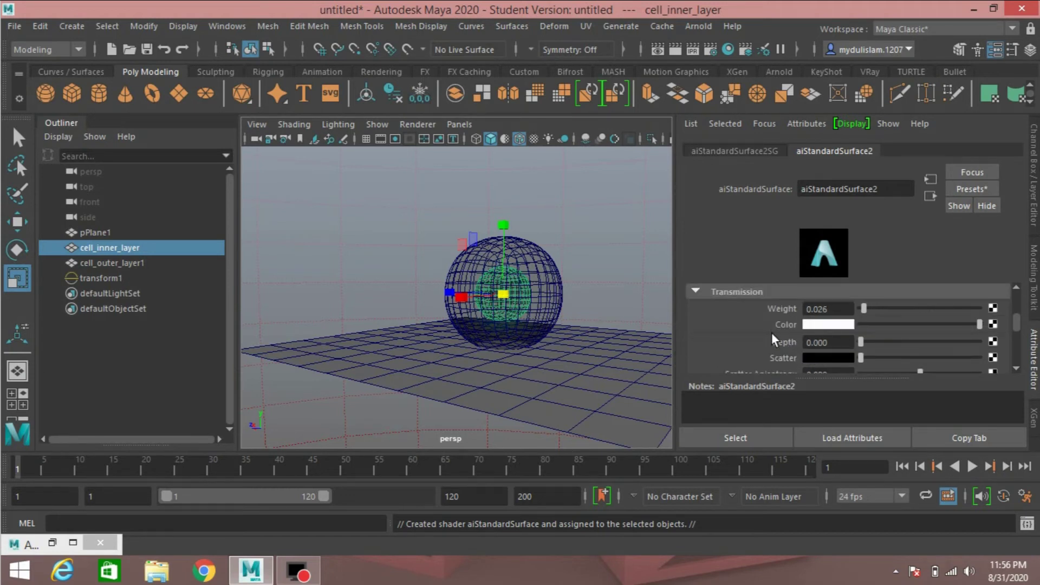
click(815, 324)
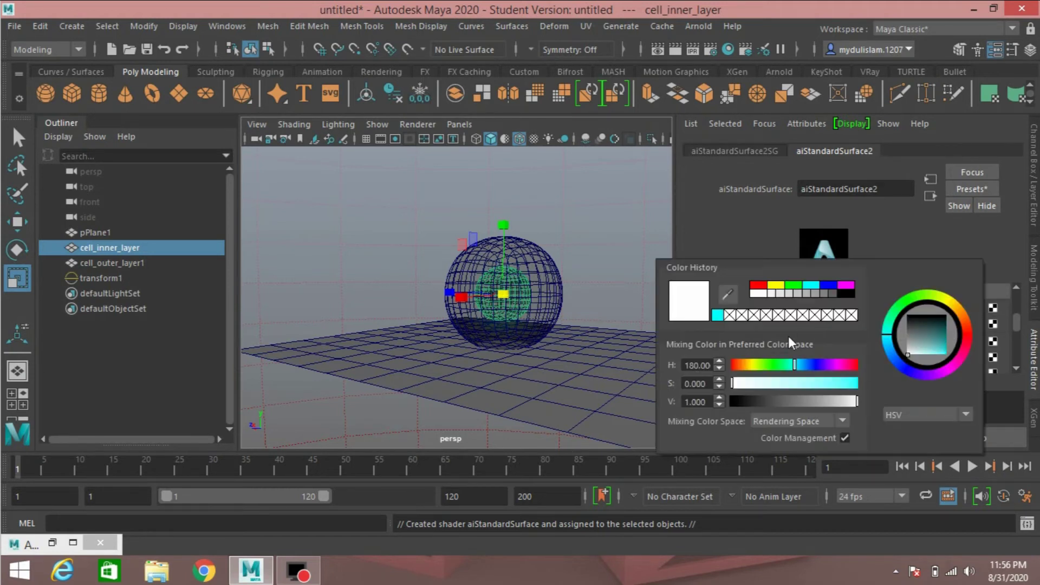
click(829, 364)
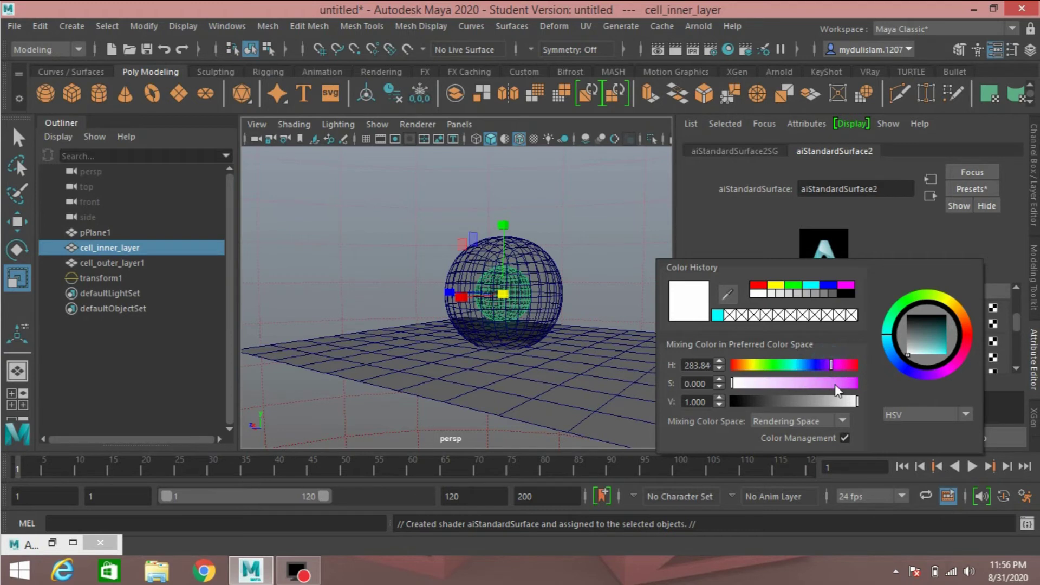
click(849, 383)
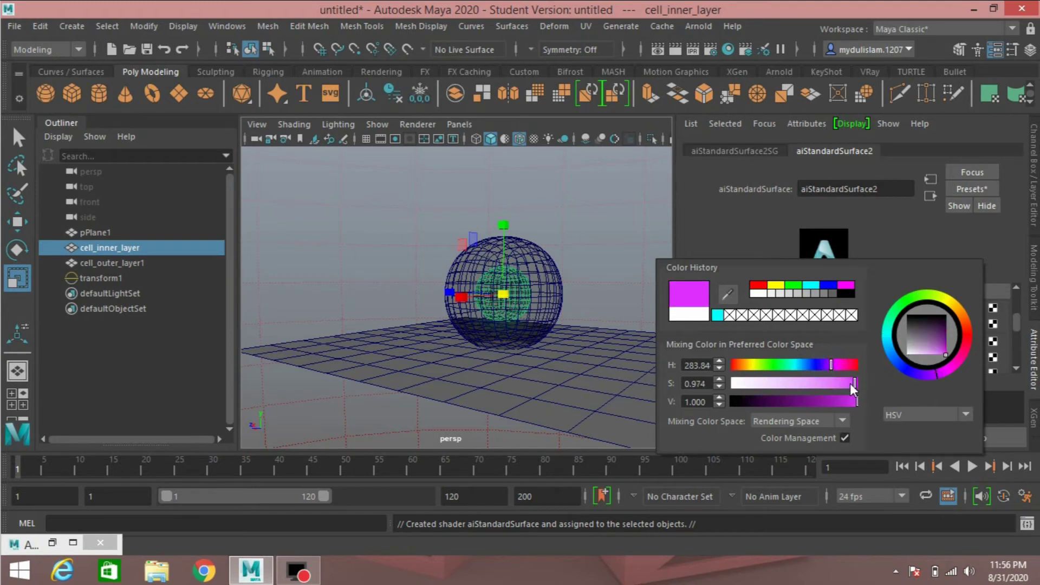
drag(840, 401, 796, 405)
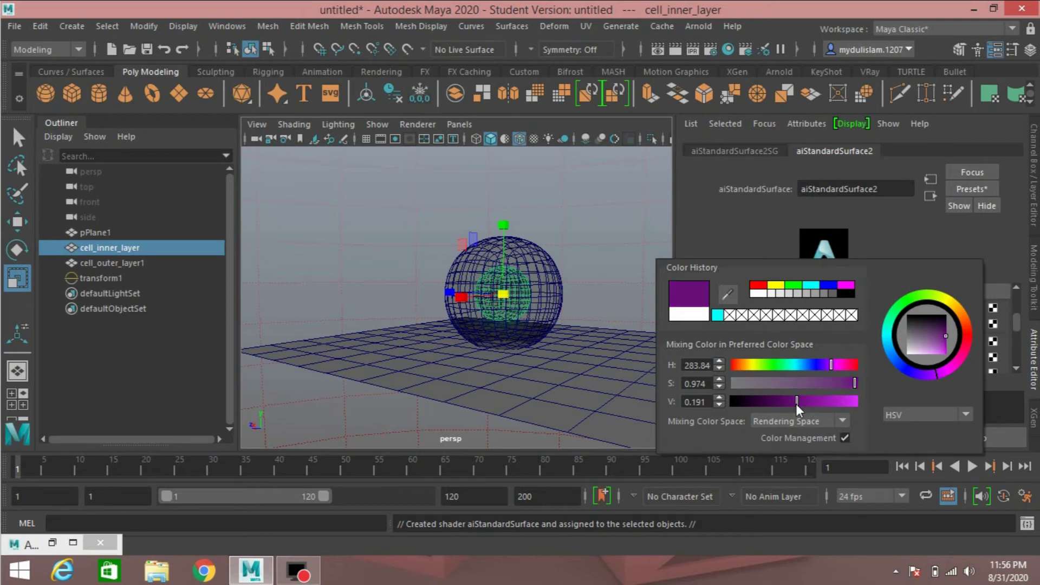
click(53, 542)
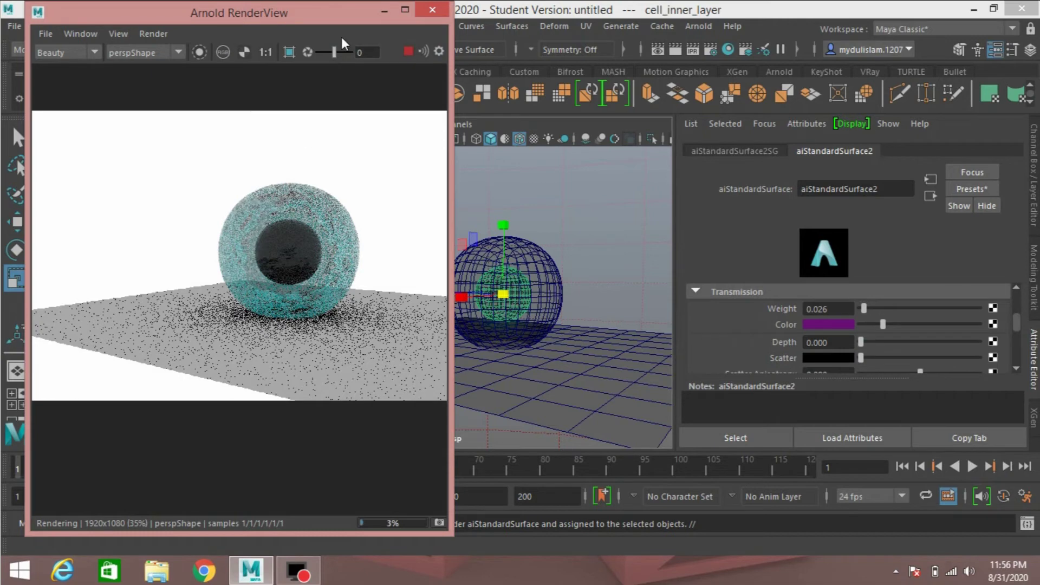
click(384, 10)
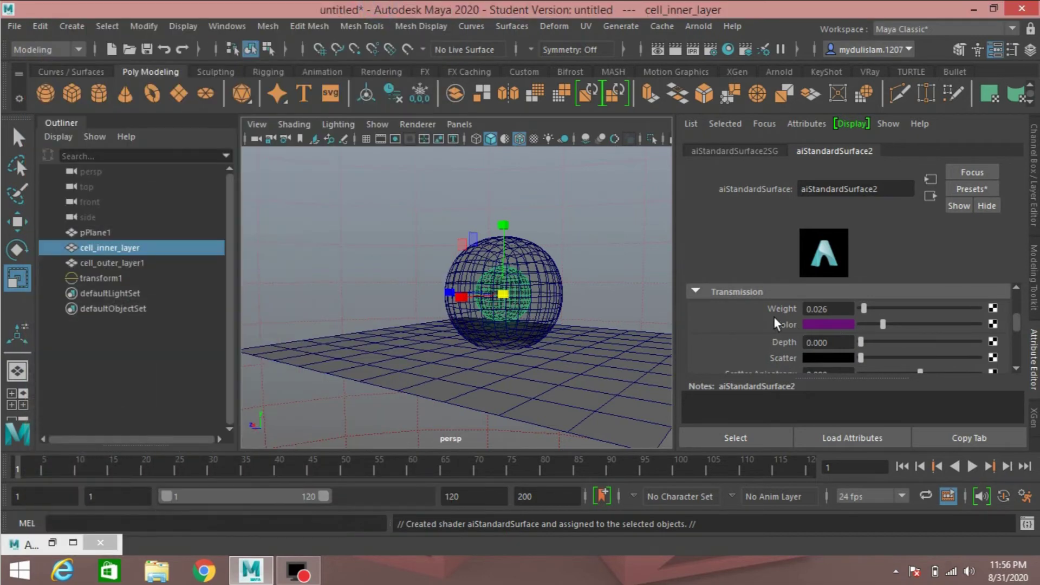
Step: Lower the geometry opacity of the inner layer material to light grey and check it in the Arnold render
scroll(773, 317, down, 5)
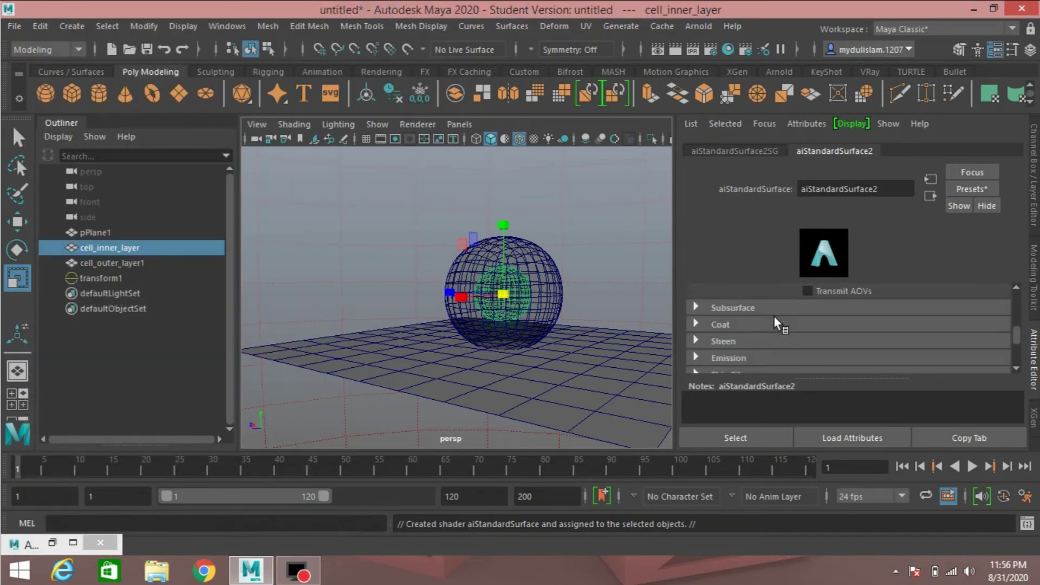
scroll(774, 316, down, 2)
scroll(707, 326, down, 2)
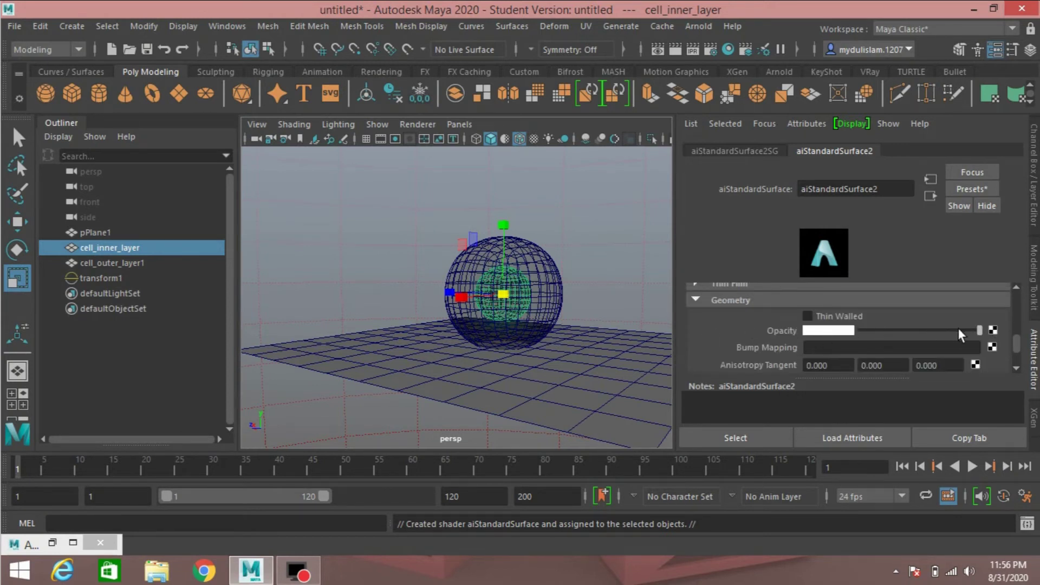
drag(977, 330, 921, 334)
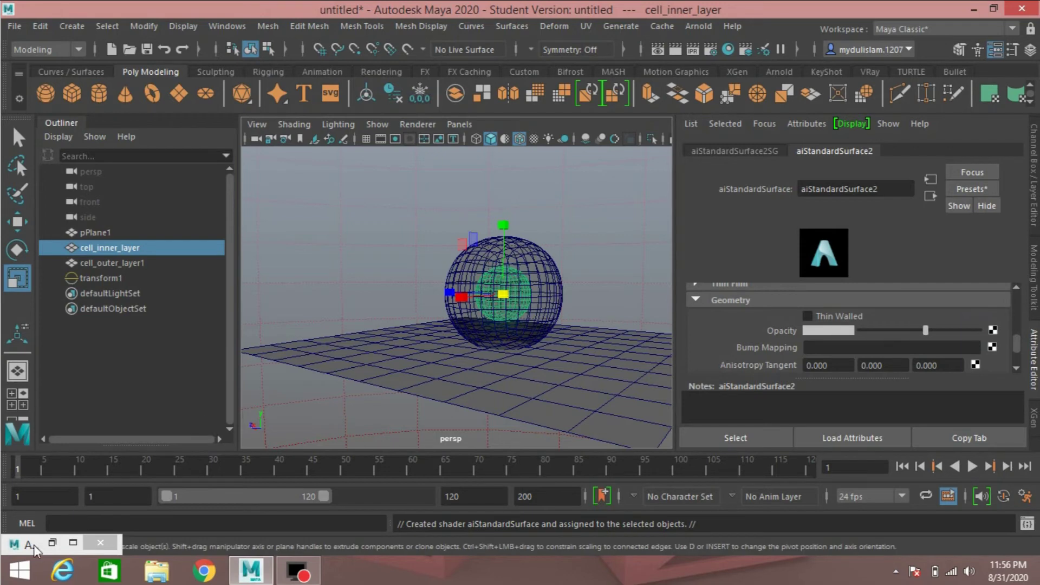
click(52, 543)
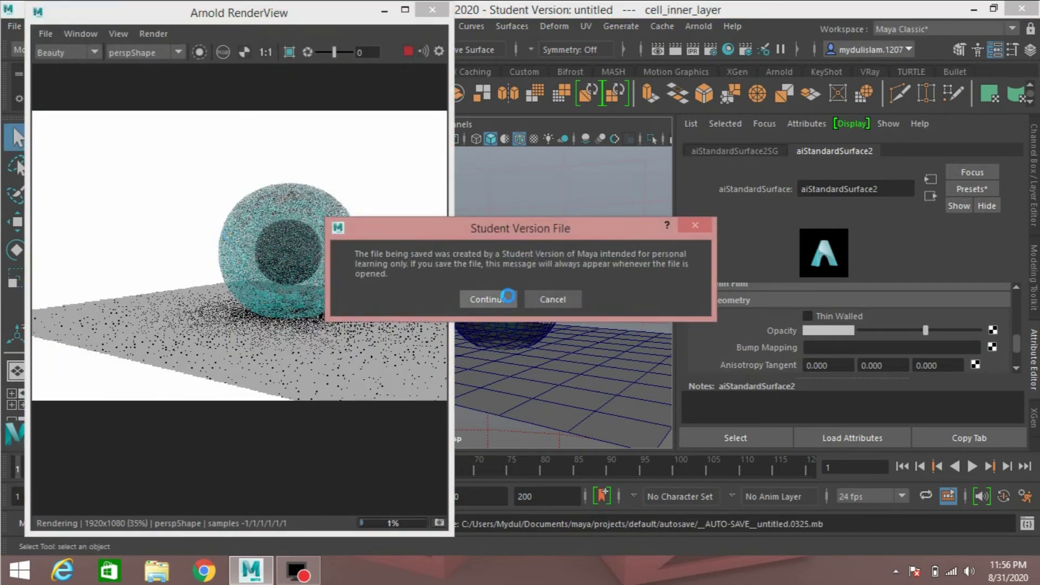
Step: Dismiss the student version notice and examine a closer framing of the cell in the Arnold render
click(484, 364)
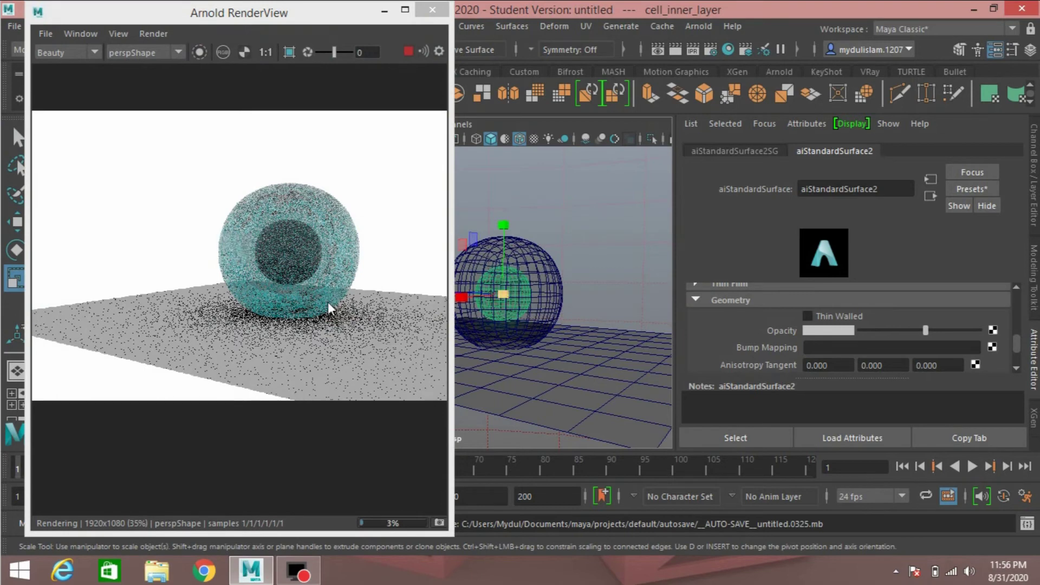
scroll(311, 265, up, 5)
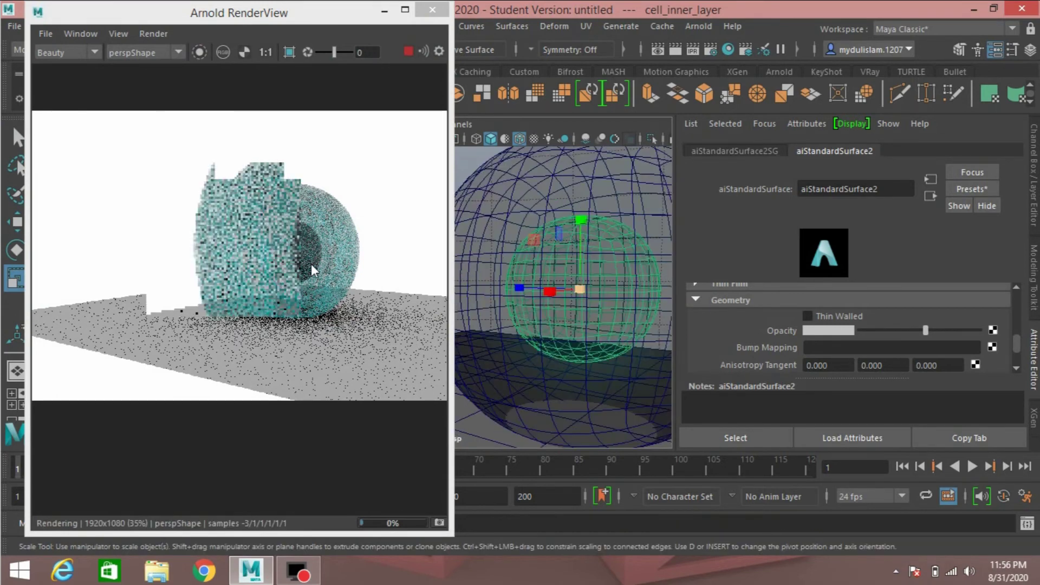
scroll(320, 262, down, 5)
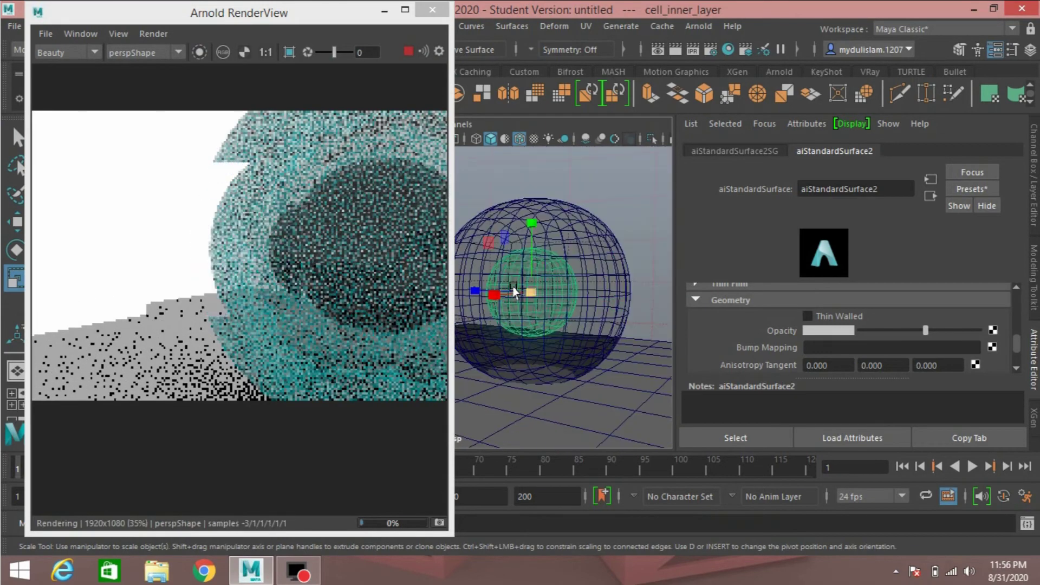
click(305, 9)
scroll(311, 271, down, 1)
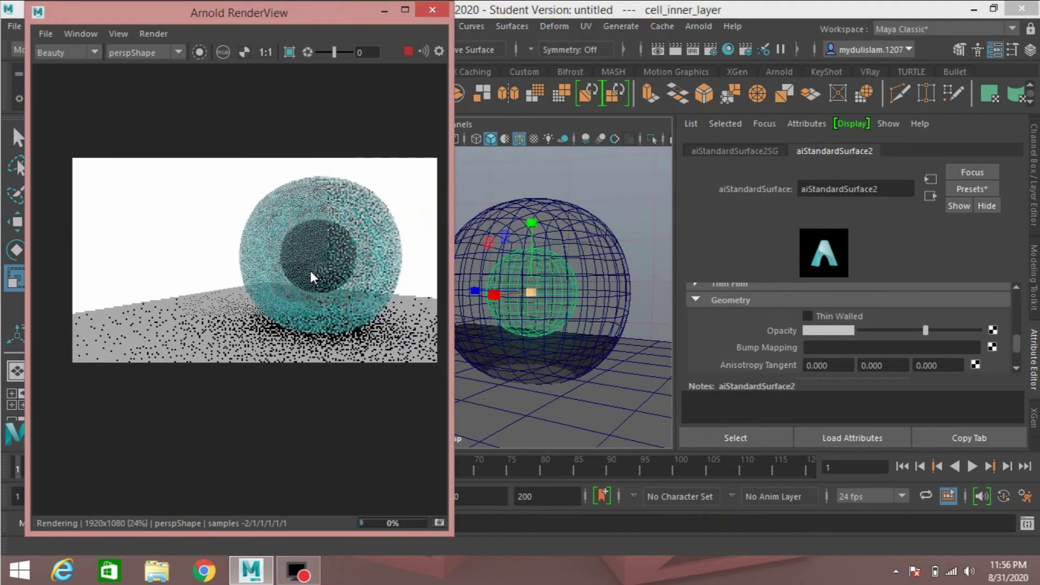
scroll(310, 271, up, 1)
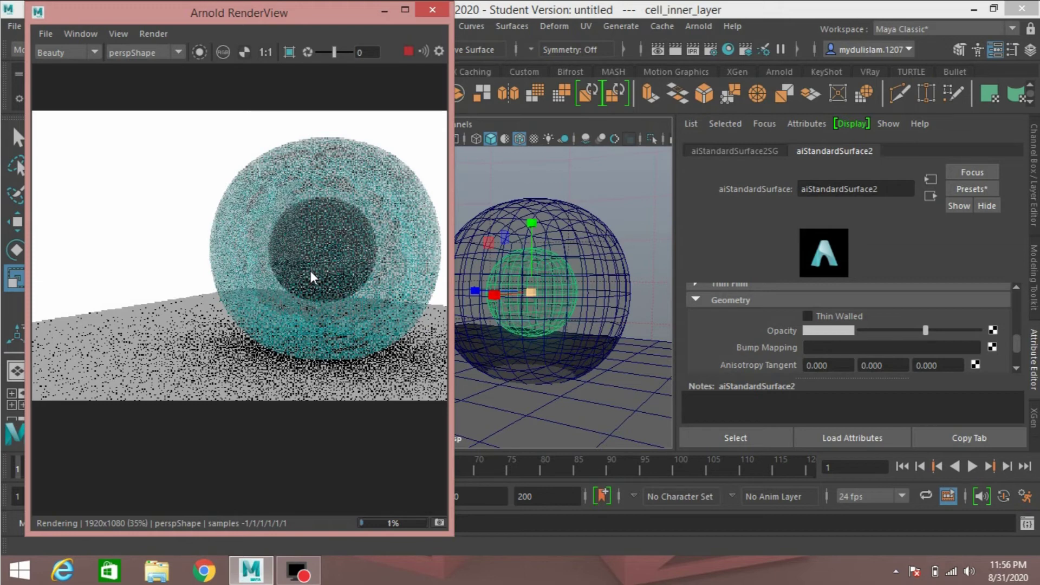
Step: Scale cell_inner_layer up uniformly by a factor of about 1.32 and check its size in the Arnold render
click(385, 10)
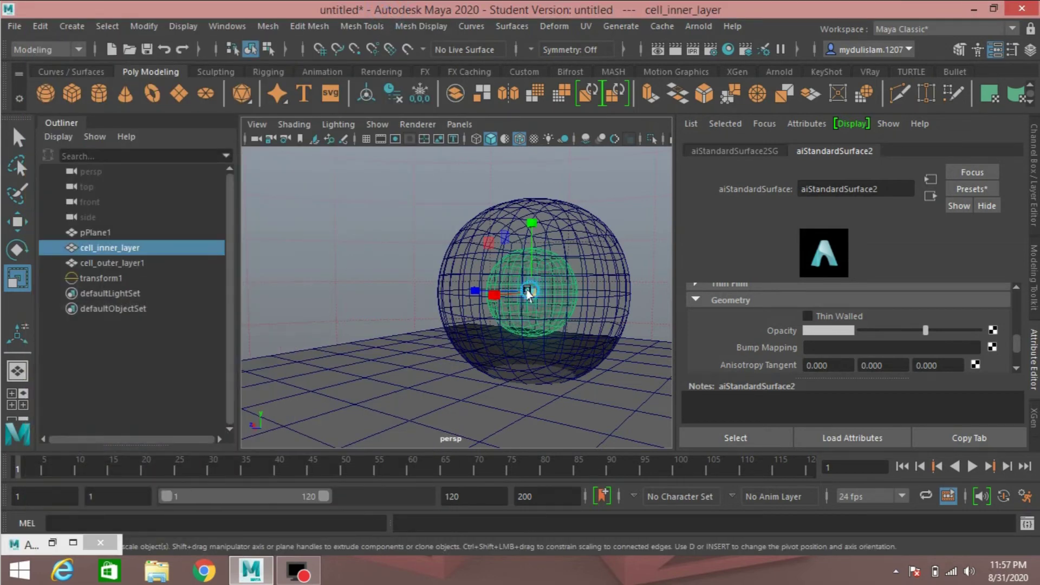
drag(532, 292, 551, 308)
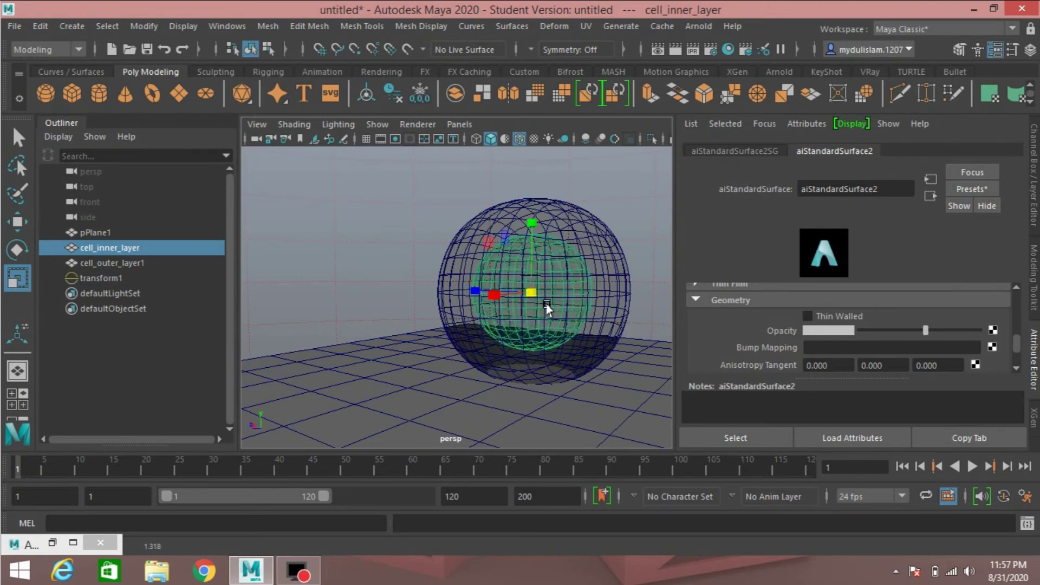
click(51, 544)
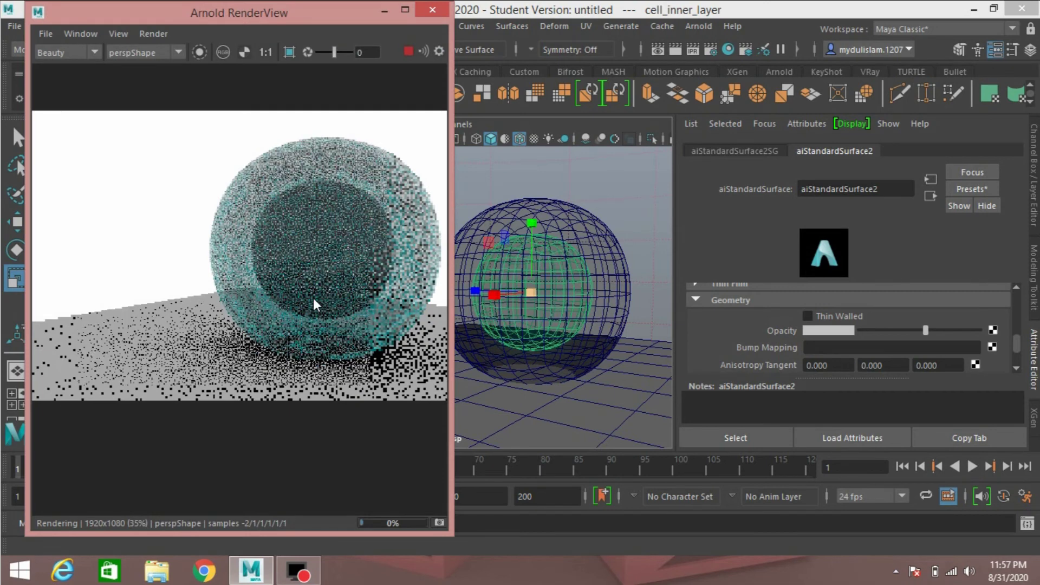
click(382, 11)
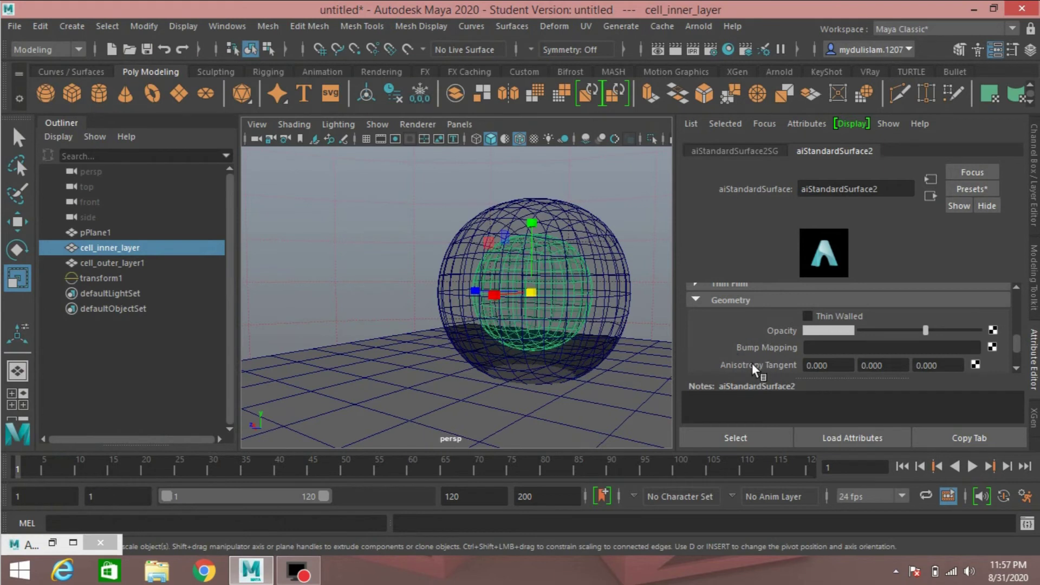
Step: Connect a Noise texture to the inner layer material's bump mapping and set the noise threshold to 0.239
click(993, 346)
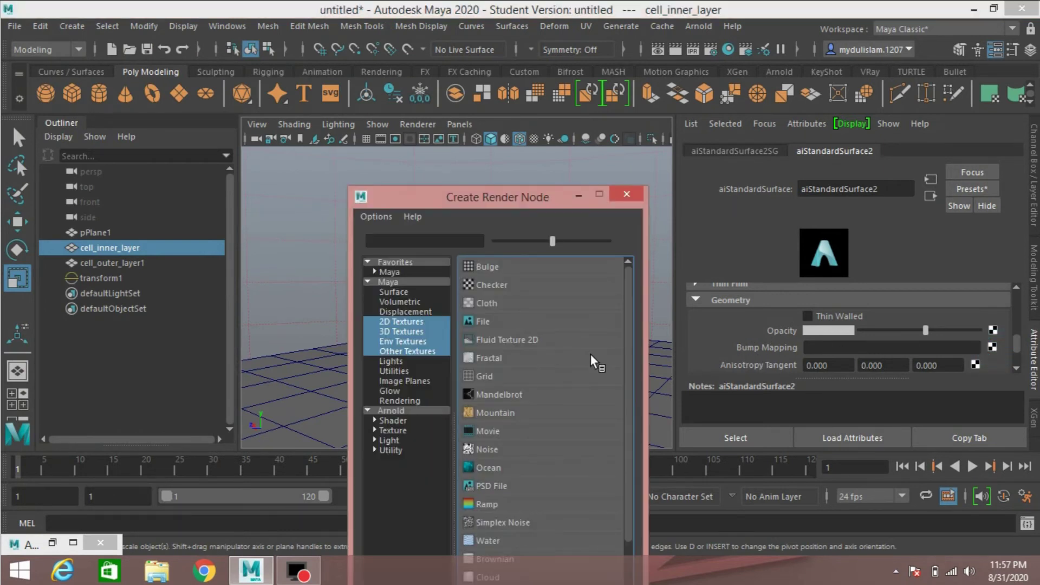
click(497, 454)
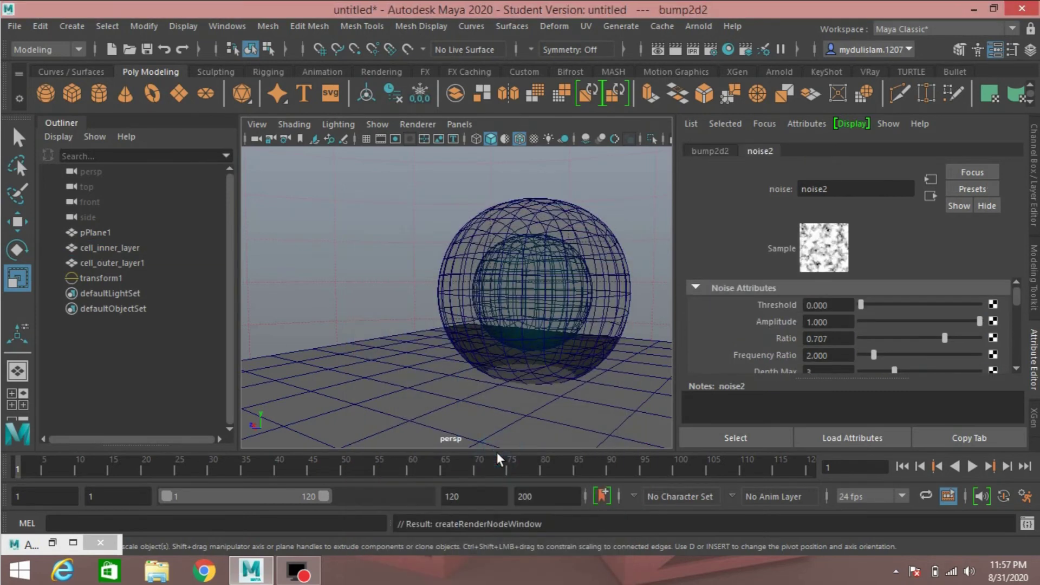
click(839, 308)
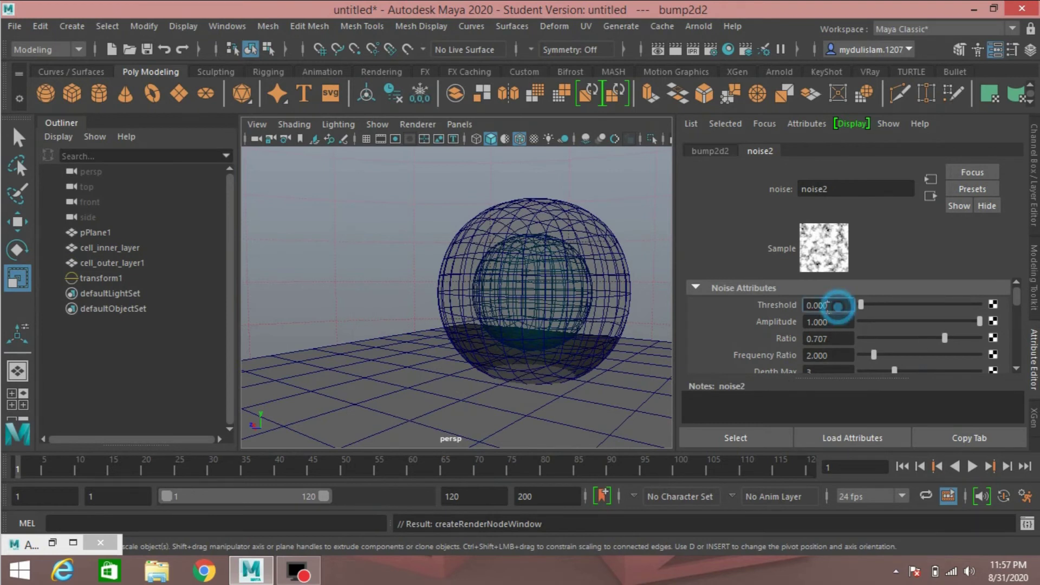
double_click(815, 310)
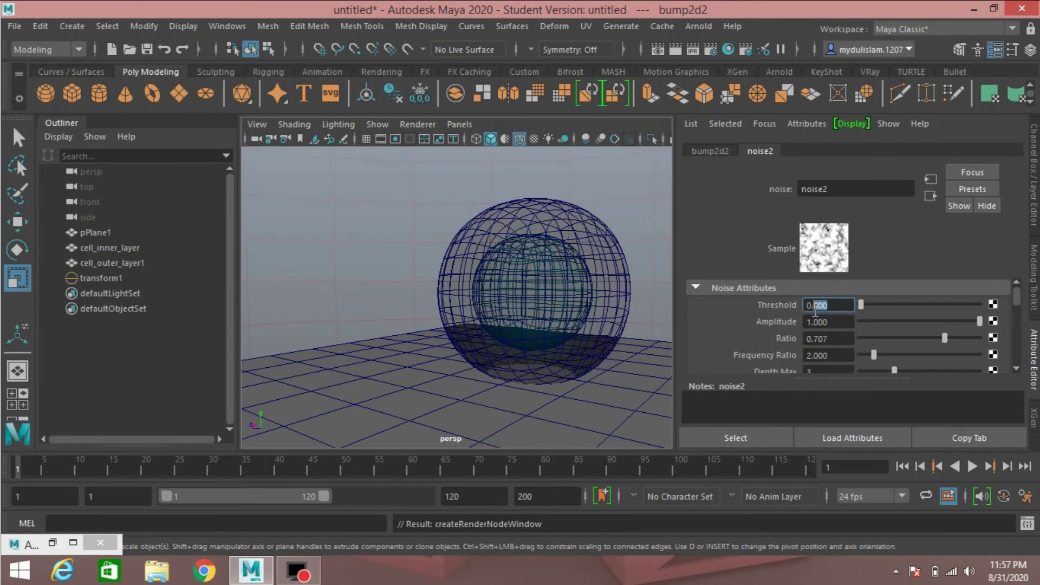
text(23)
text(9)
key(Return)
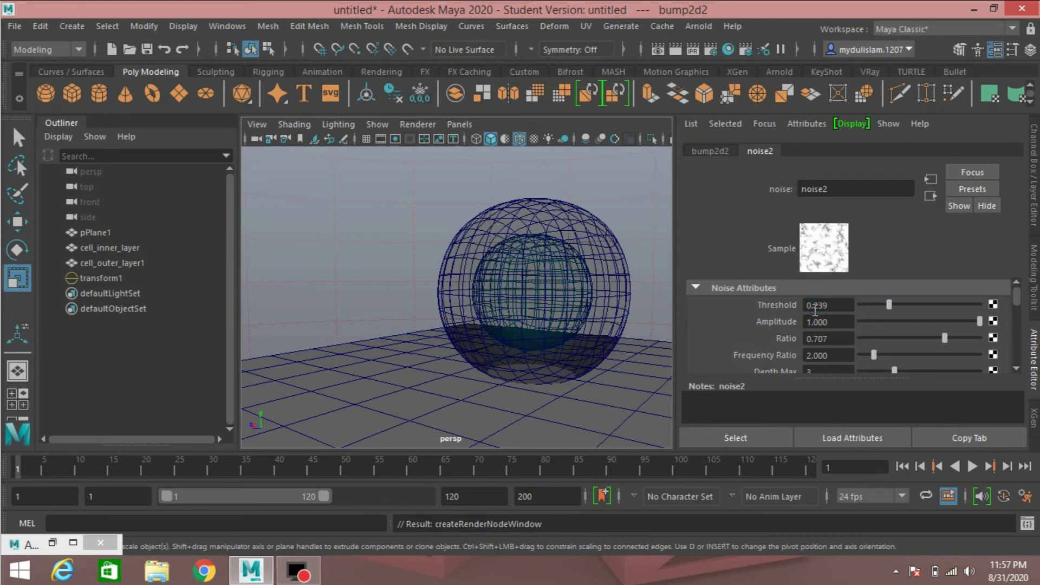
Step: Set the noise amplitude to 0.521 and check the inner layer's bump in the Arnold render
click(835, 323)
text(.521)
key(Return)
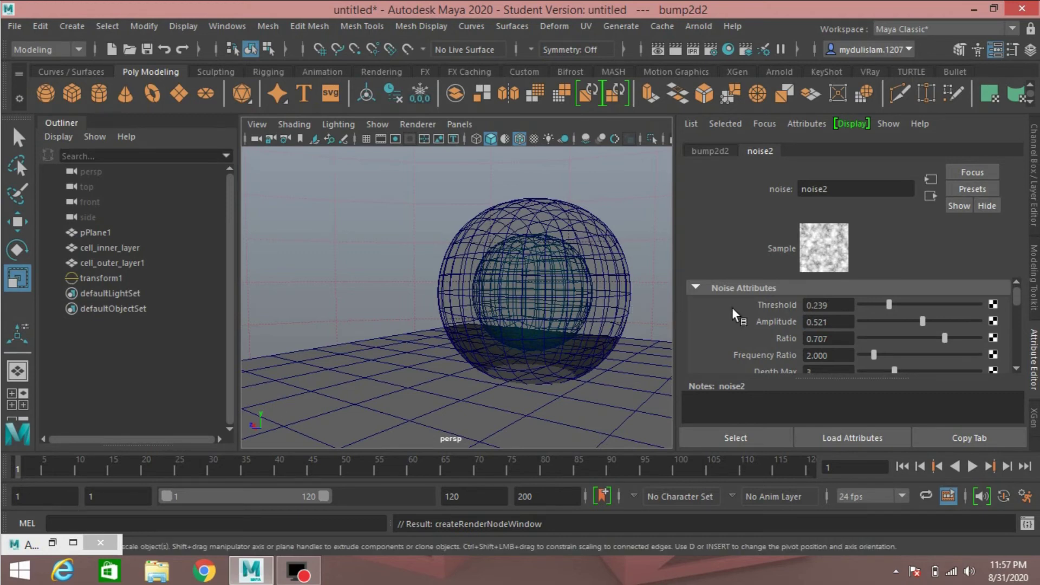
click(53, 542)
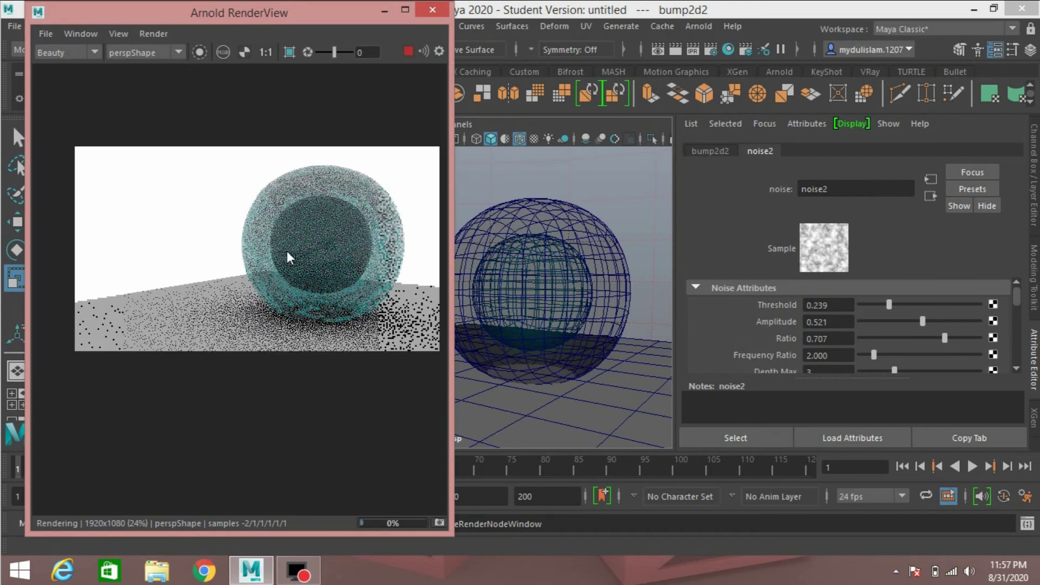
click(383, 10)
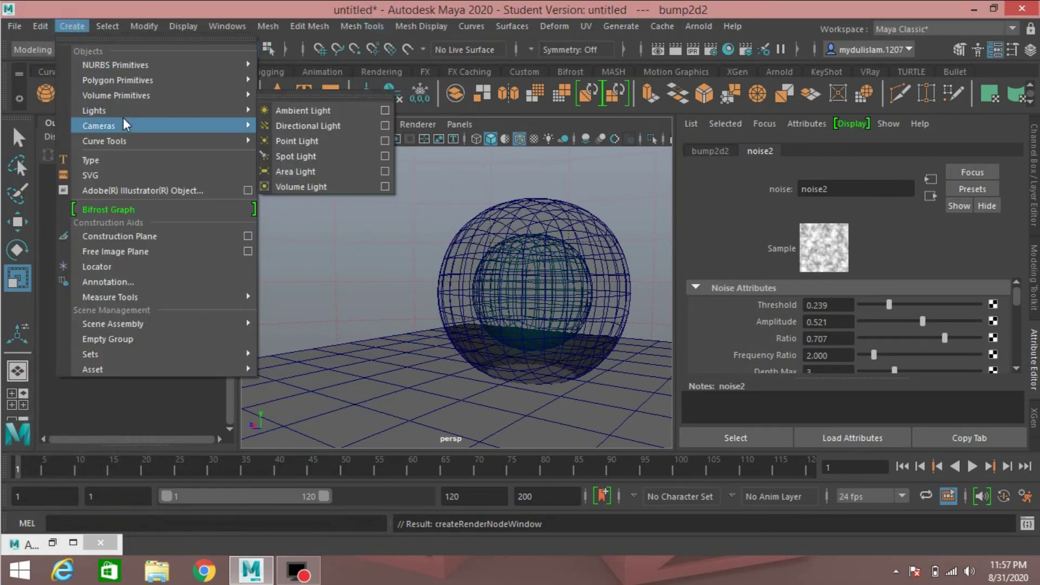
Step: Create a directional light and scale it up uniformly by a factor of about 15.8
mouse_move(182, 110)
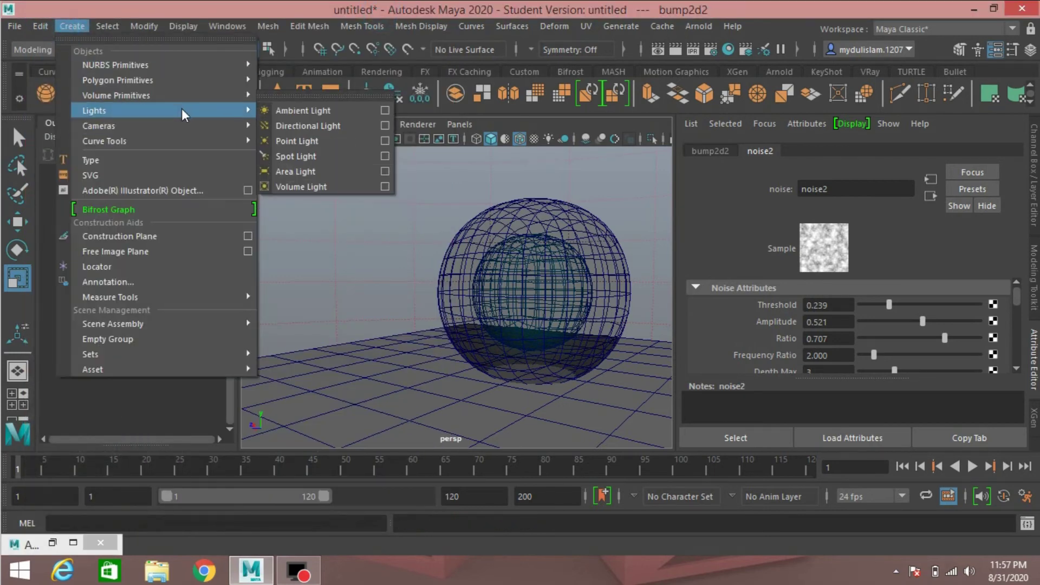
click(275, 126)
click(17, 277)
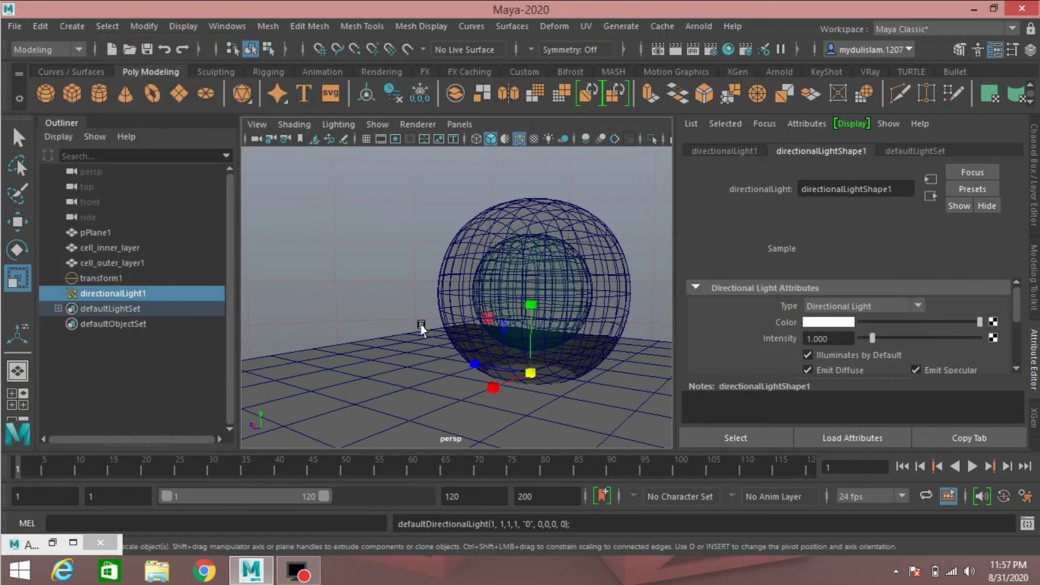
middle_drag(573, 395, 598, 411)
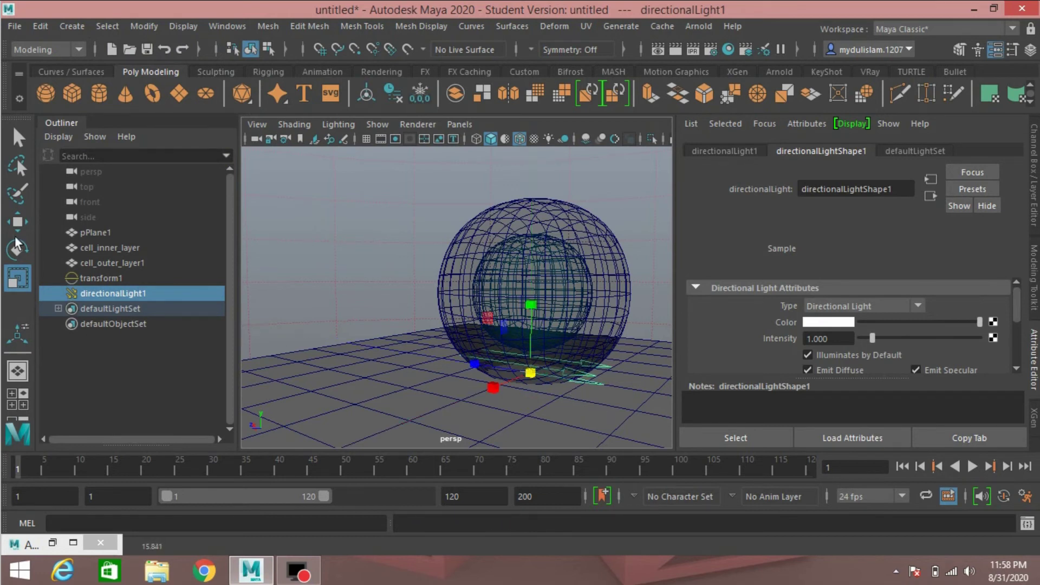
Step: Move the directional light high above the cell and off to one side, and close the minimized Arnold RenderView
key(w)
drag(532, 305, 494, 120)
scroll(473, 258, down, 6)
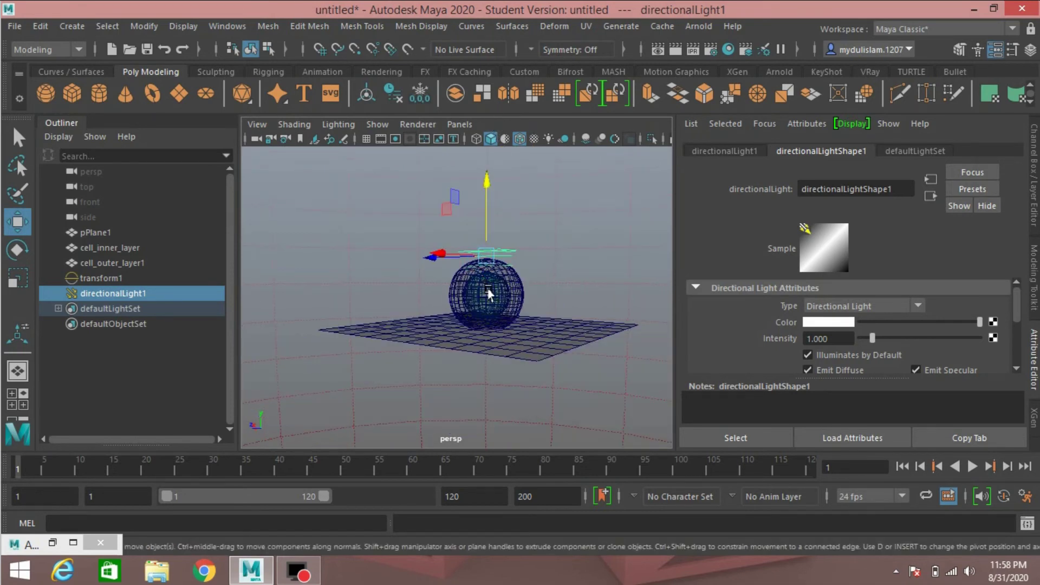
alt+drag(487, 295, 455, 311)
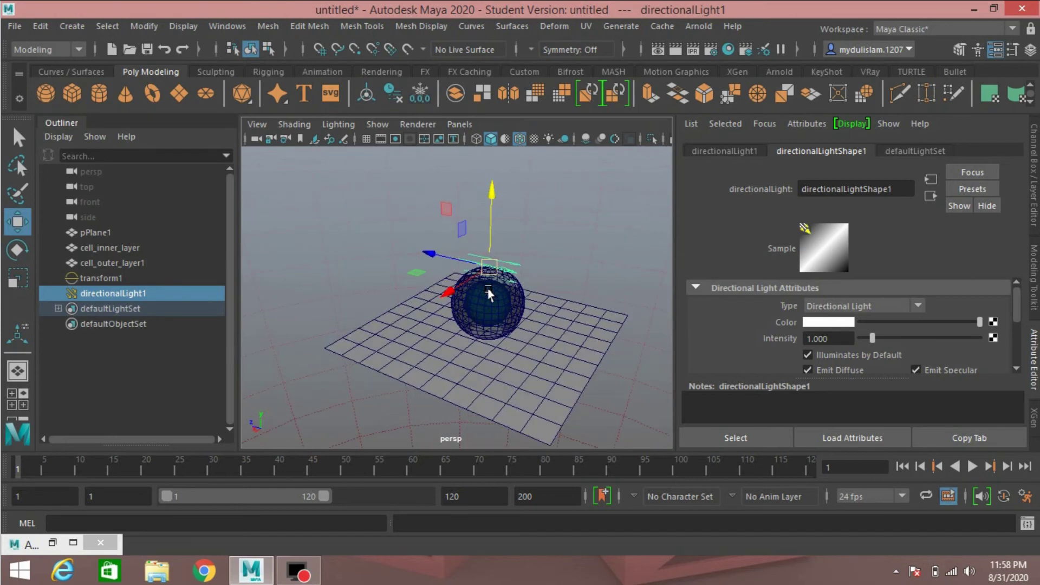
click(93, 545)
alt+drag(413, 392, 433, 373)
scroll(424, 389, up, 2)
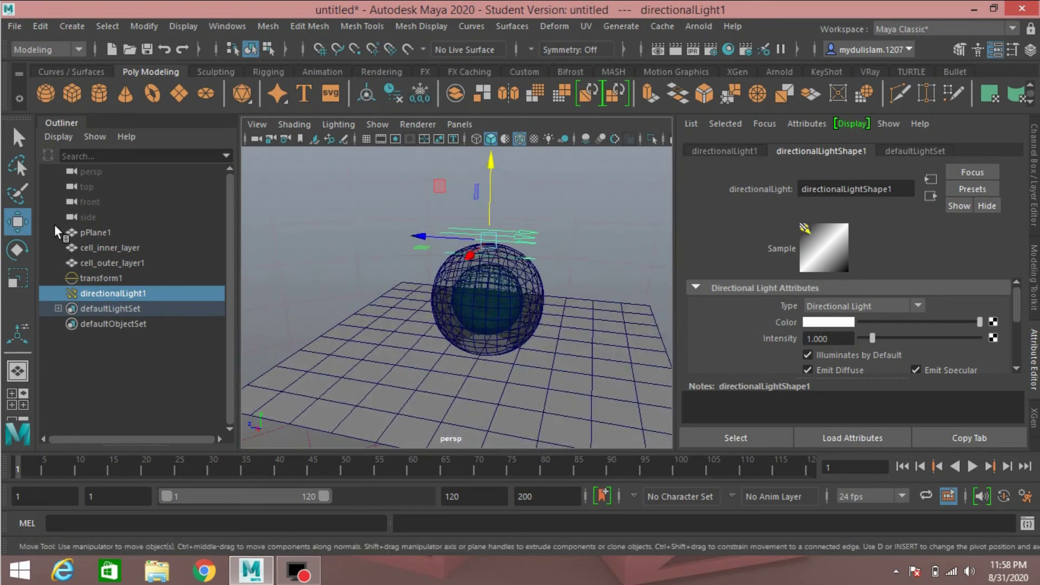
drag(491, 201, 486, 147)
alt+drag(563, 251, 474, 262)
drag(434, 203, 457, 223)
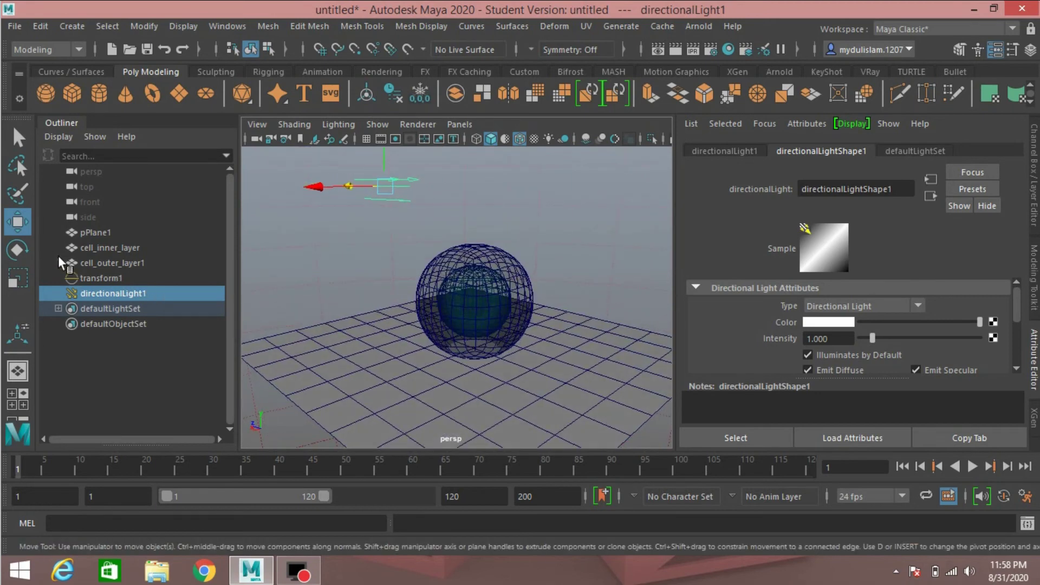
Step: Rotate the directional light about -27.6 degrees around X to aim it down at the cell, and render with Arnold
click(15, 250)
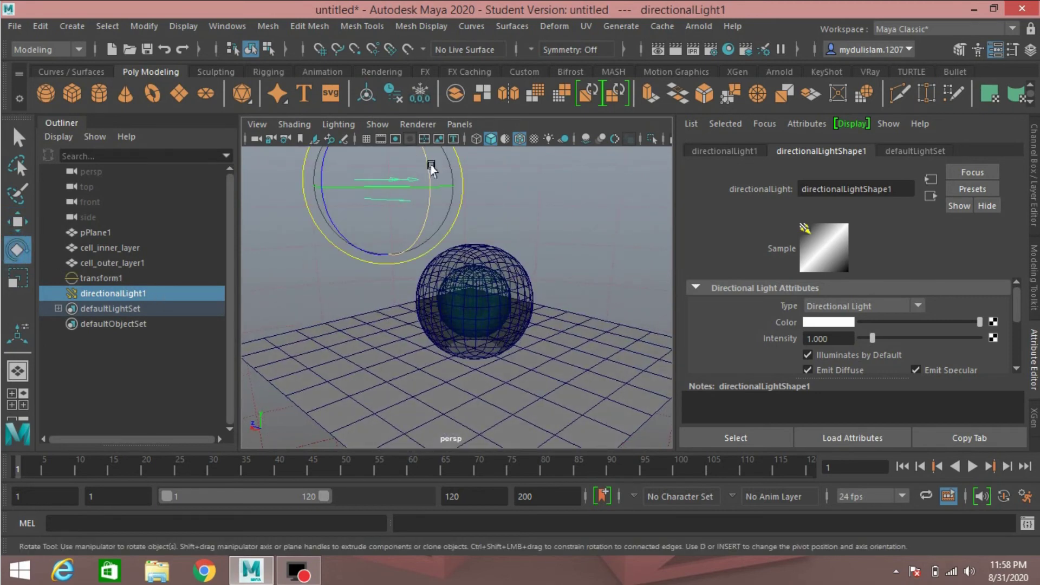
drag(425, 170, 428, 211)
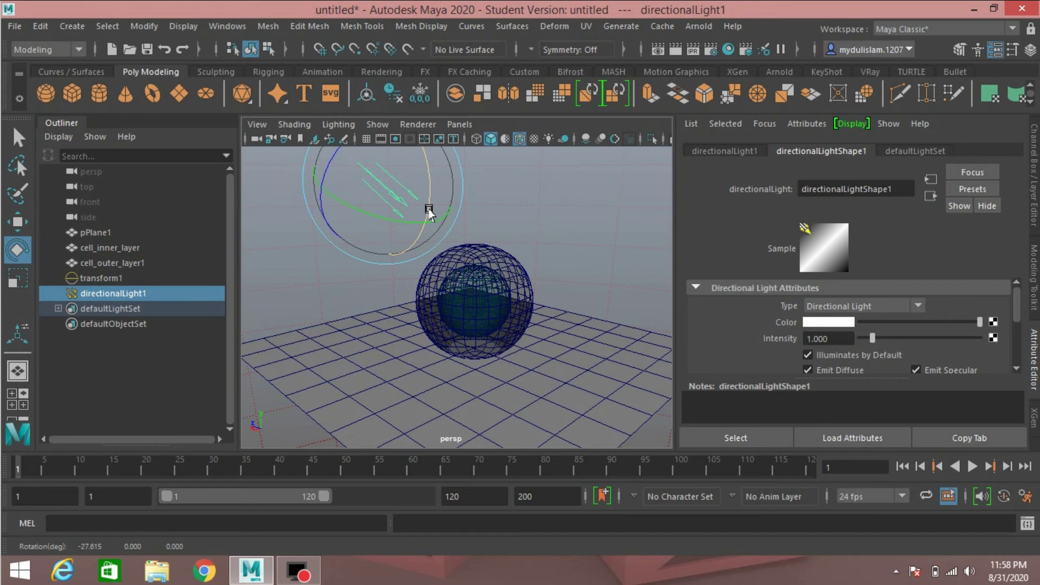
click(695, 24)
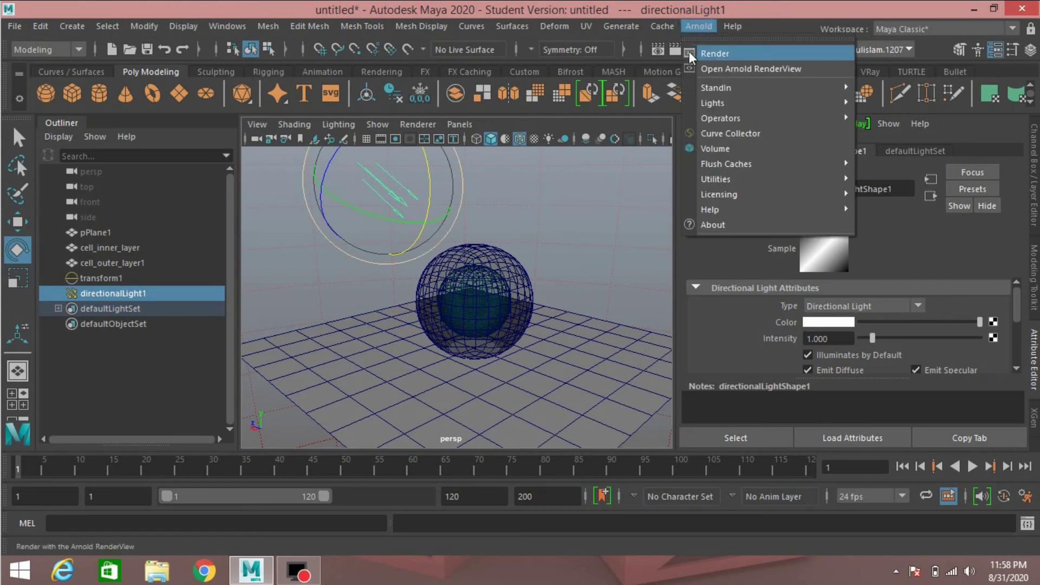
click(715, 53)
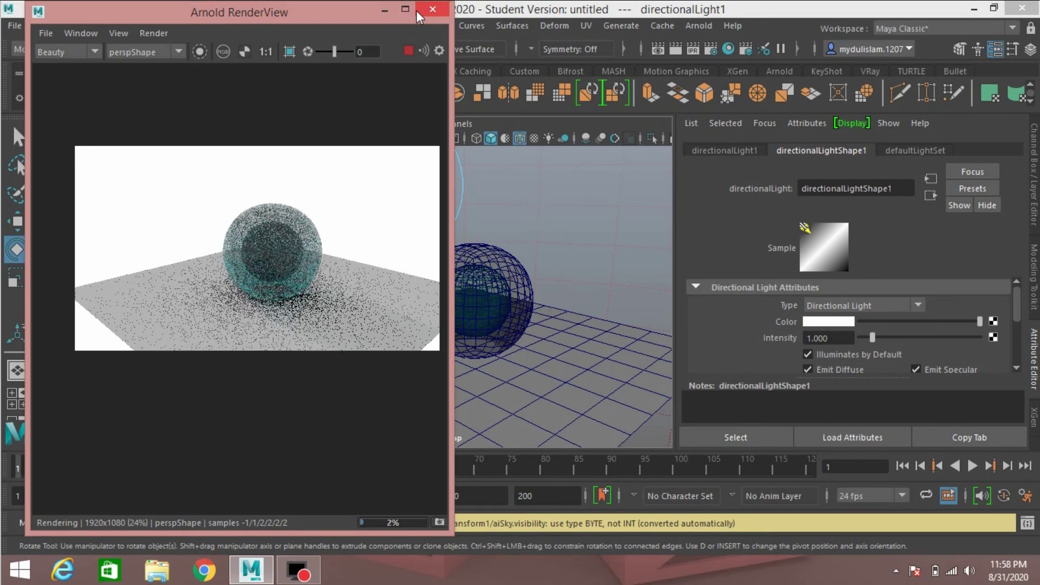
click(384, 10)
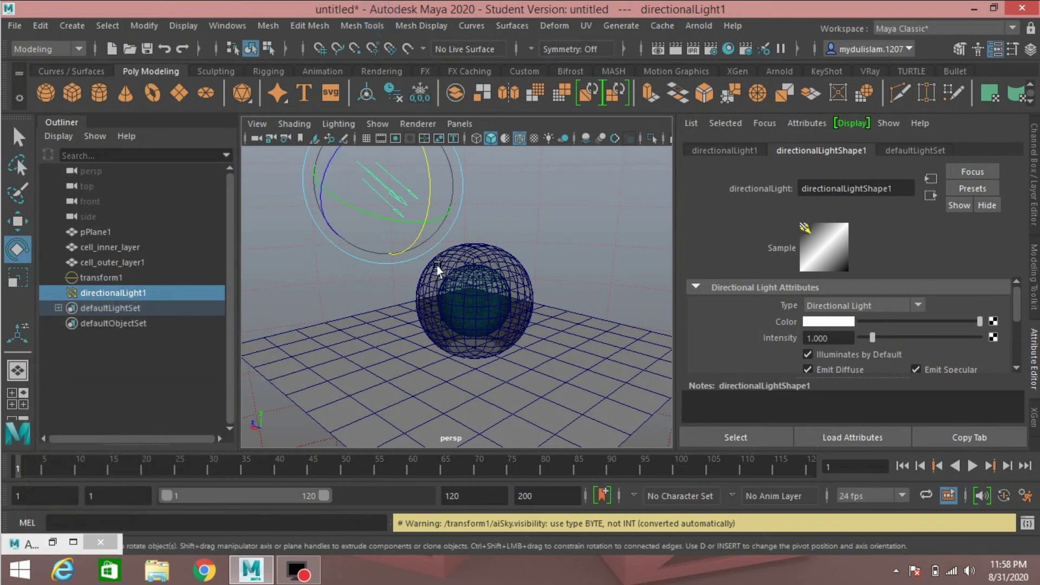
Step: Connect a File texture node to the Color attribute of the Arnold sky
click(96, 276)
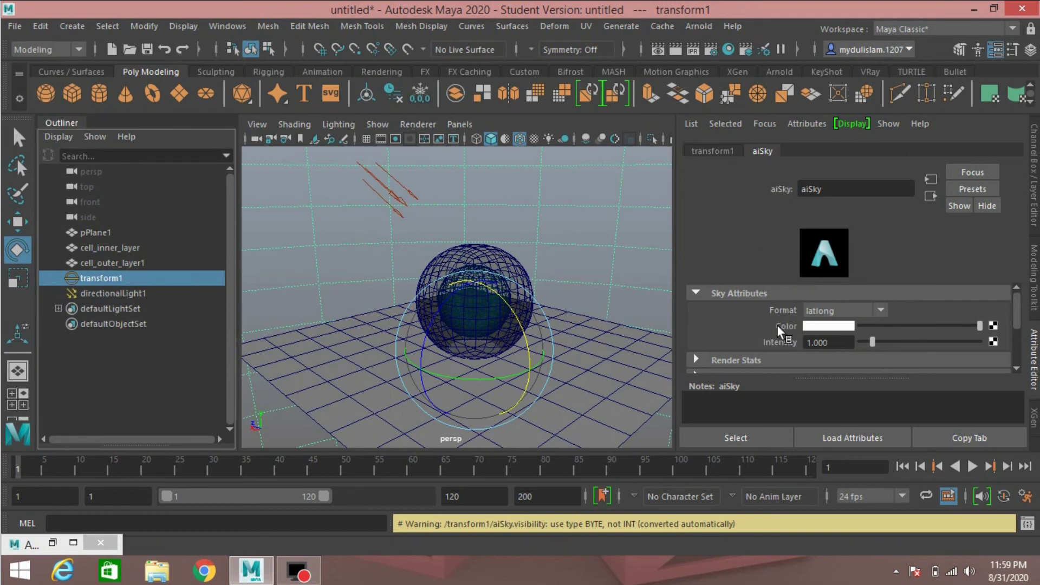
click(993, 325)
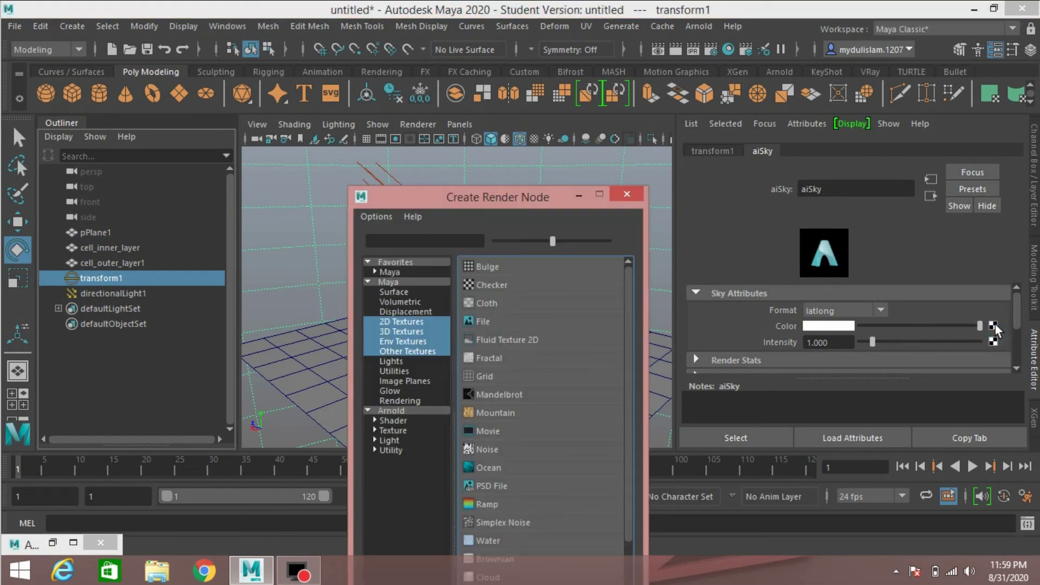
click(505, 320)
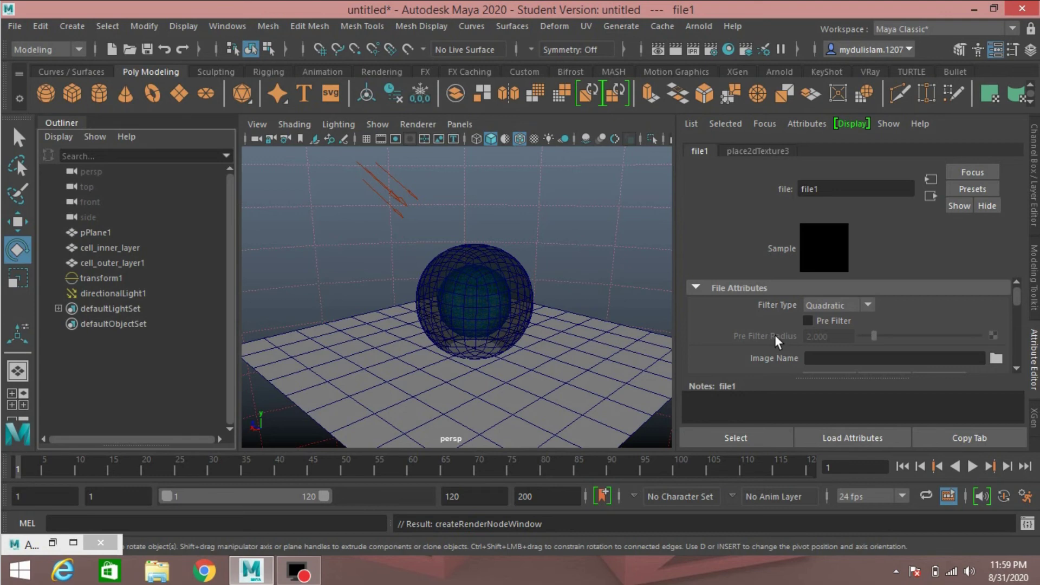
Step: Load VizPeople_non_commercial_hdr_v1_01.hdr from the Desktop as the sky texture image and check the cell against it in the Arnold render
click(993, 359)
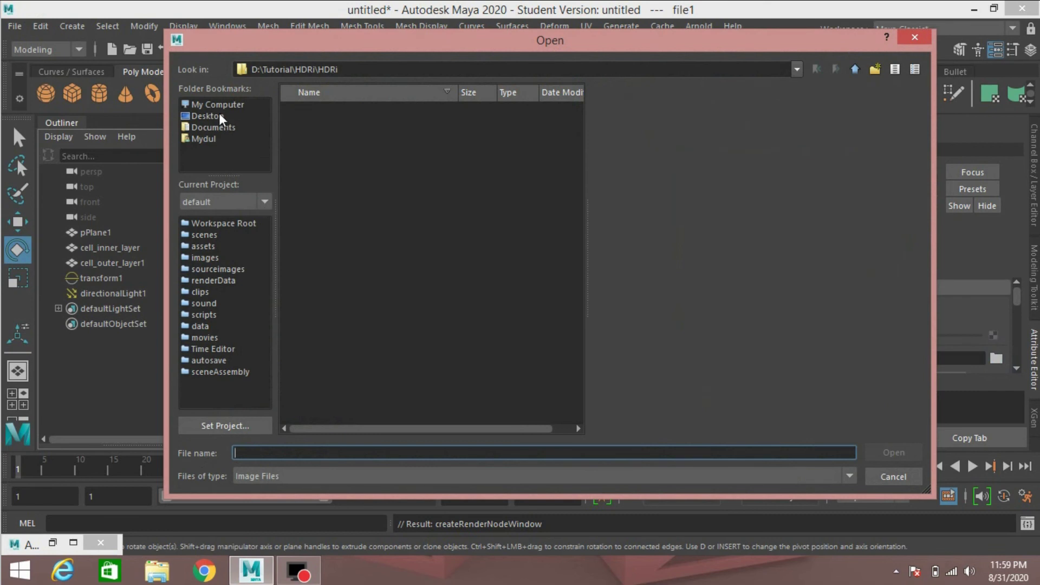
click(211, 116)
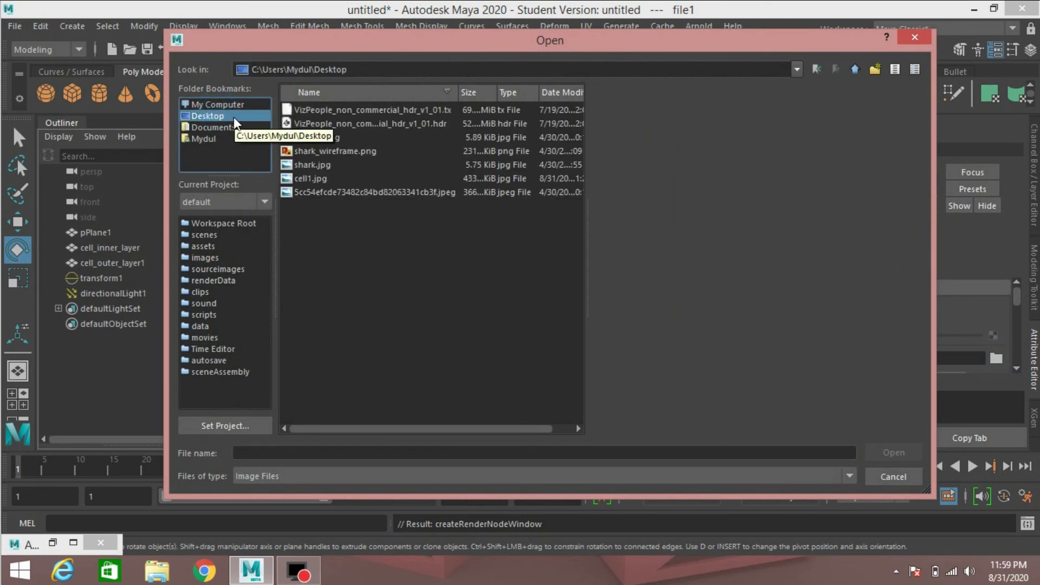
click(330, 125)
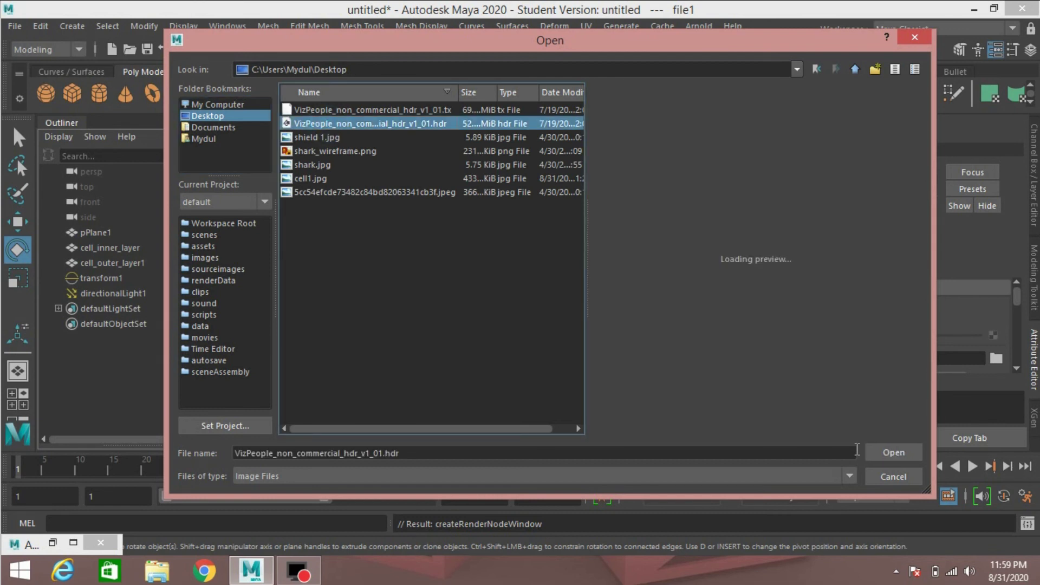
click(890, 457)
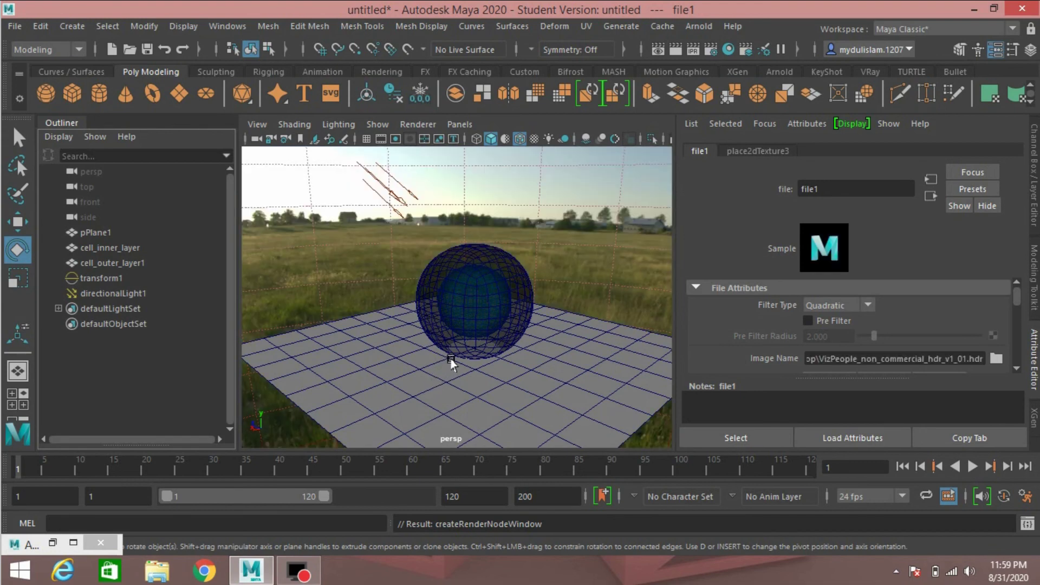
alt+drag(547, 327, 593, 366)
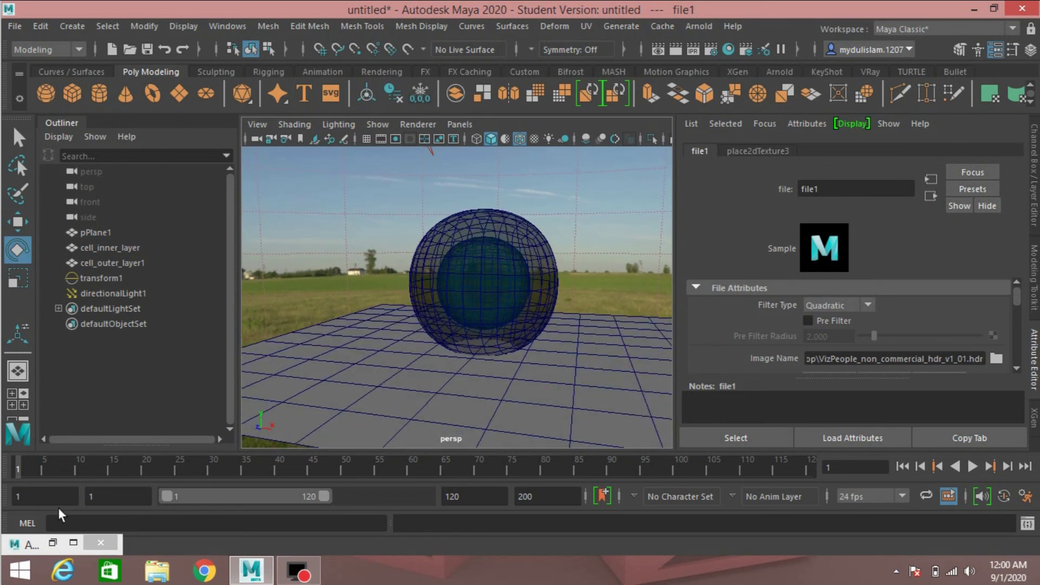
click(52, 542)
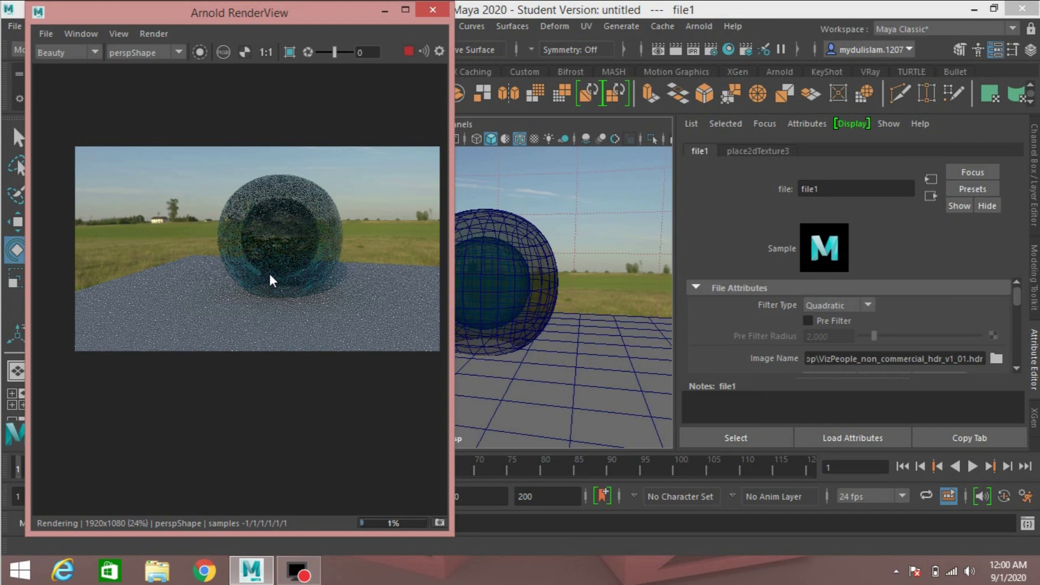
scroll(270, 276, up, 2)
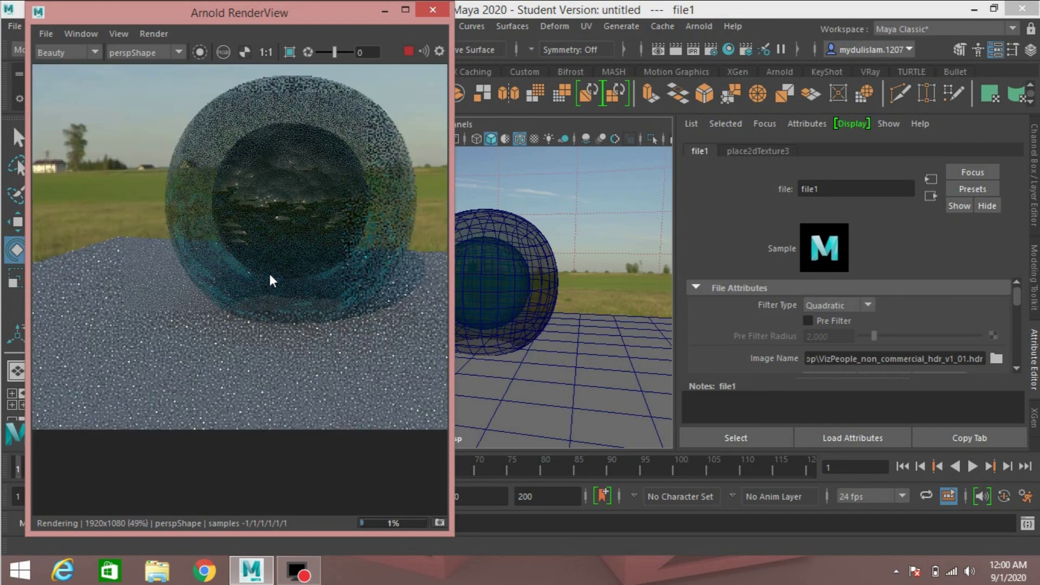
scroll(268, 274, down, 2)
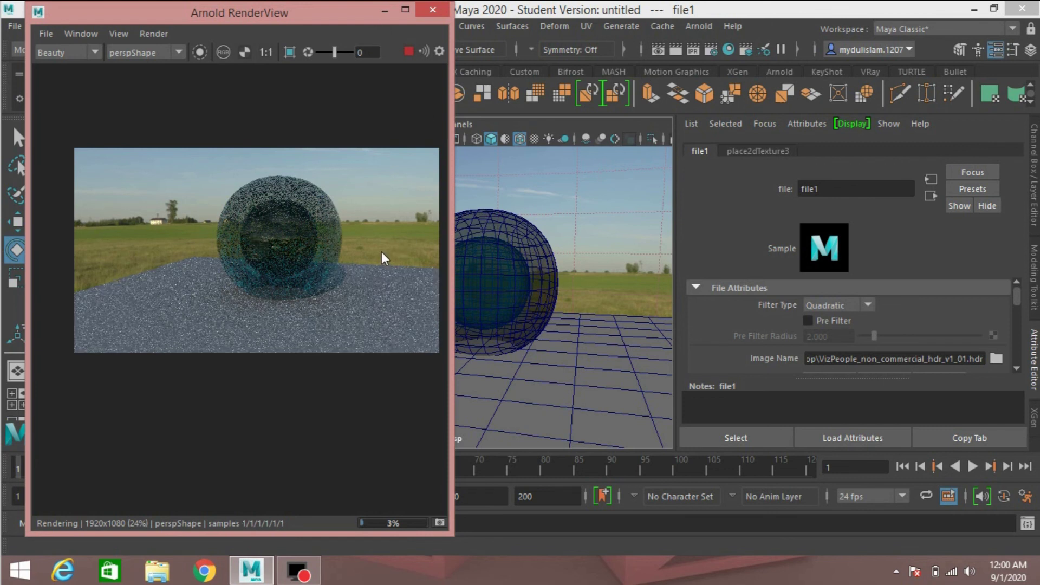
click(380, 13)
Step: Set the inner layer's transmission color to a bright purple with saturation 0.949 and value 0.802, and check it in the Arnold render
click(115, 248)
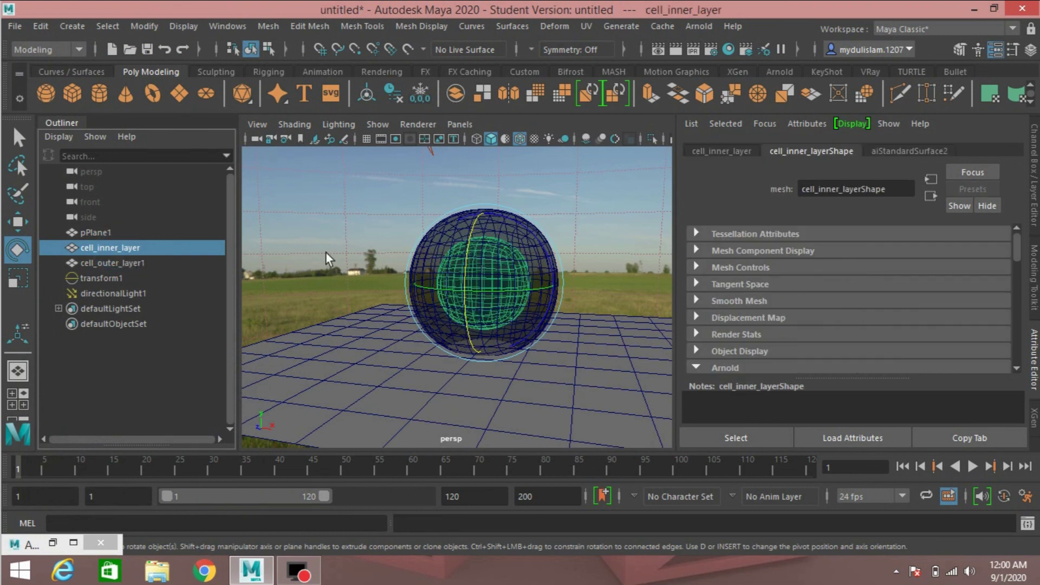
click(912, 153)
scroll(769, 349, down, 2)
scroll(769, 349, up, 6)
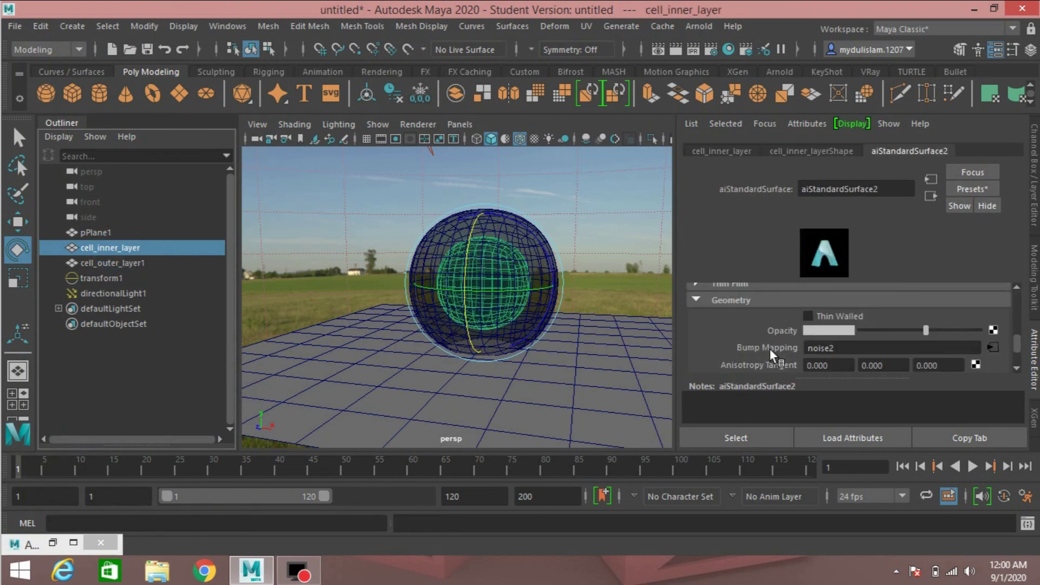
scroll(769, 349, up, 3)
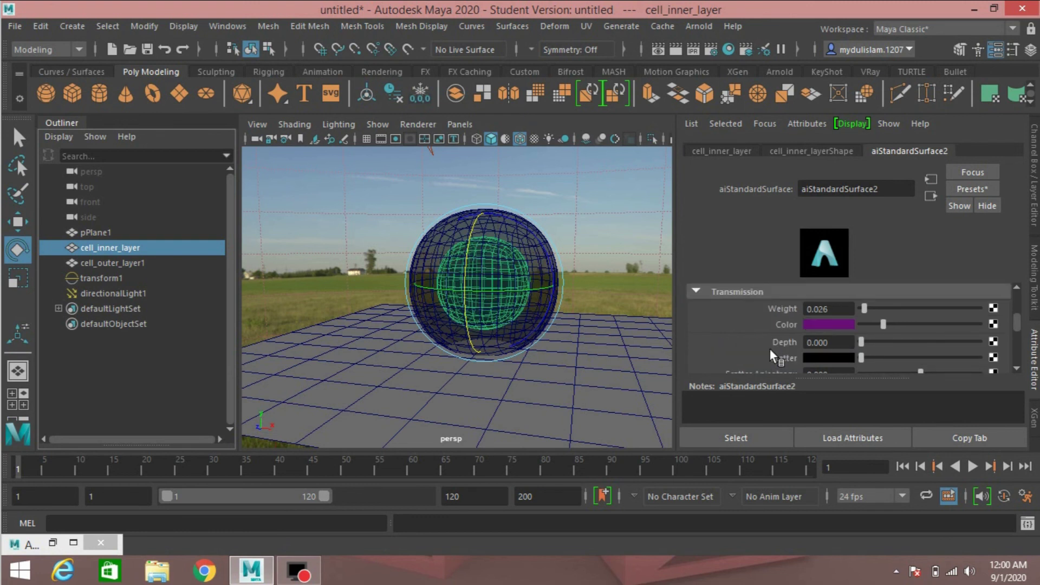
click(820, 324)
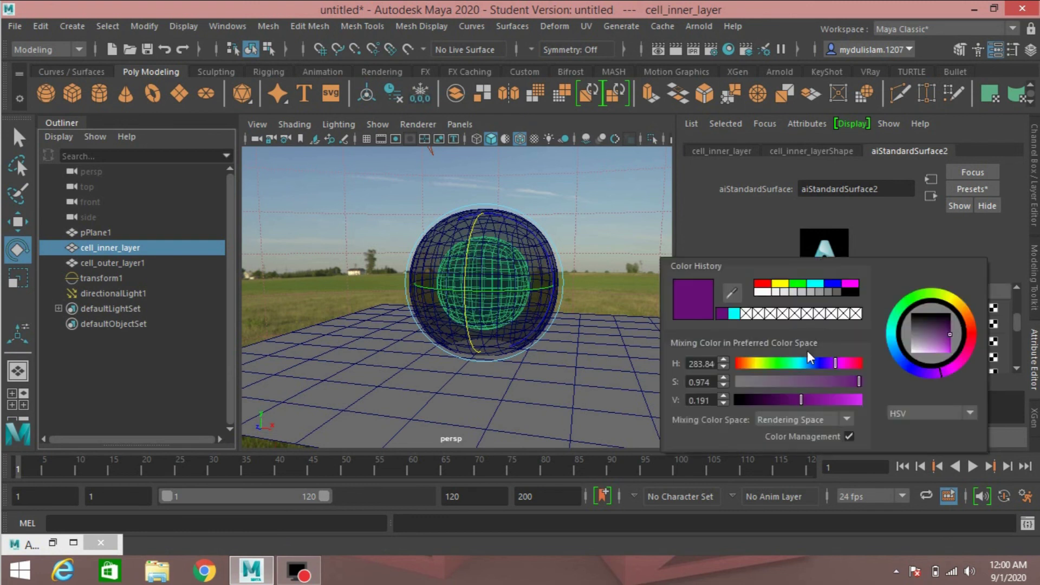
drag(803, 401, 849, 411)
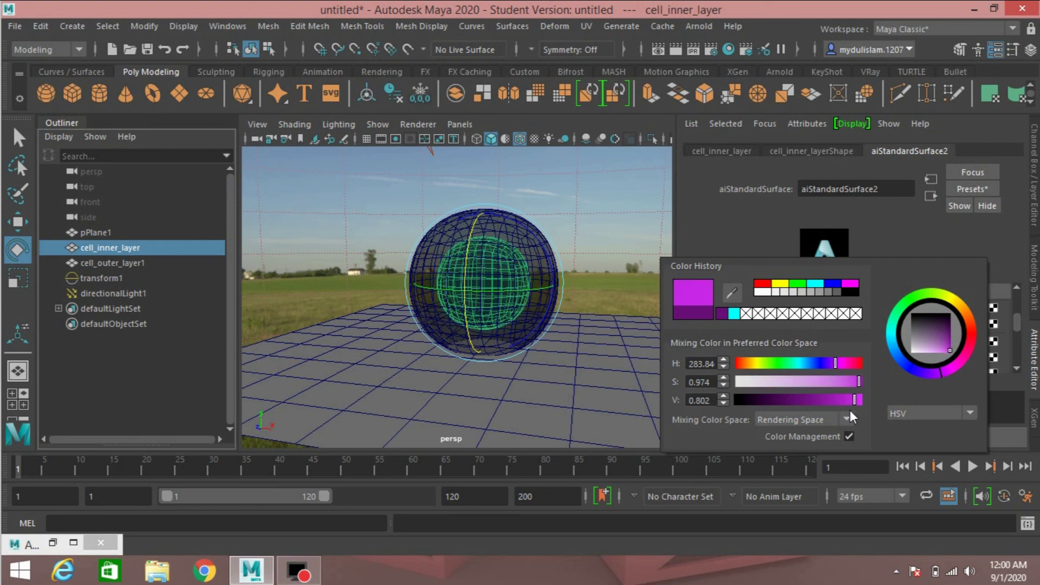
click(853, 382)
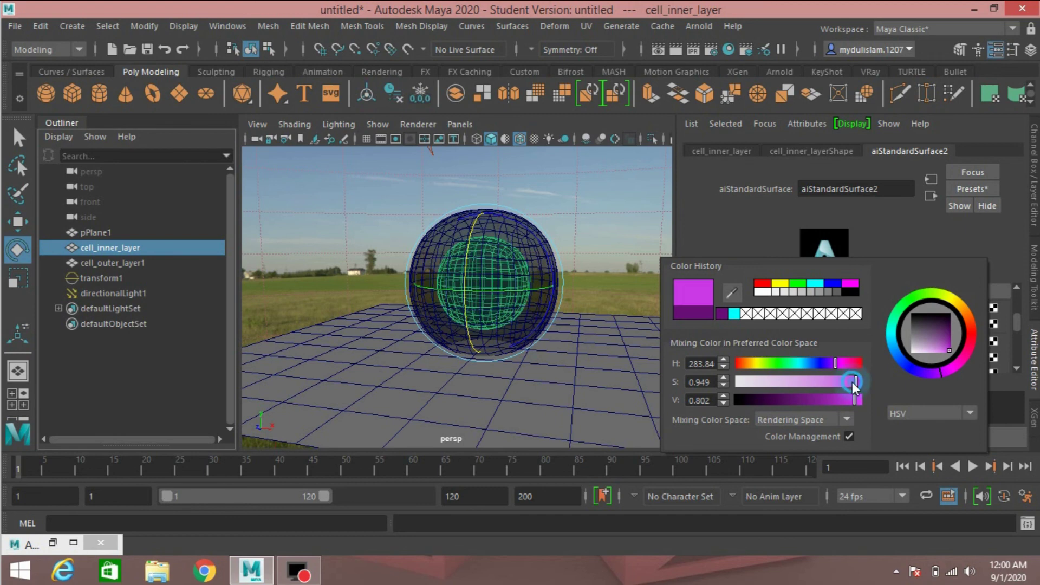
click(52, 542)
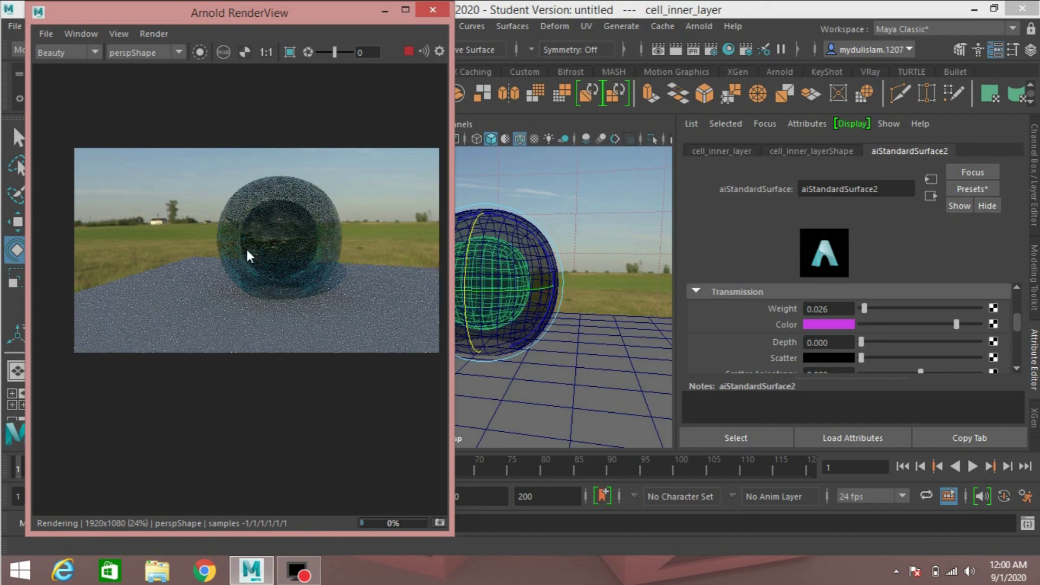
scroll(249, 249, up, 1)
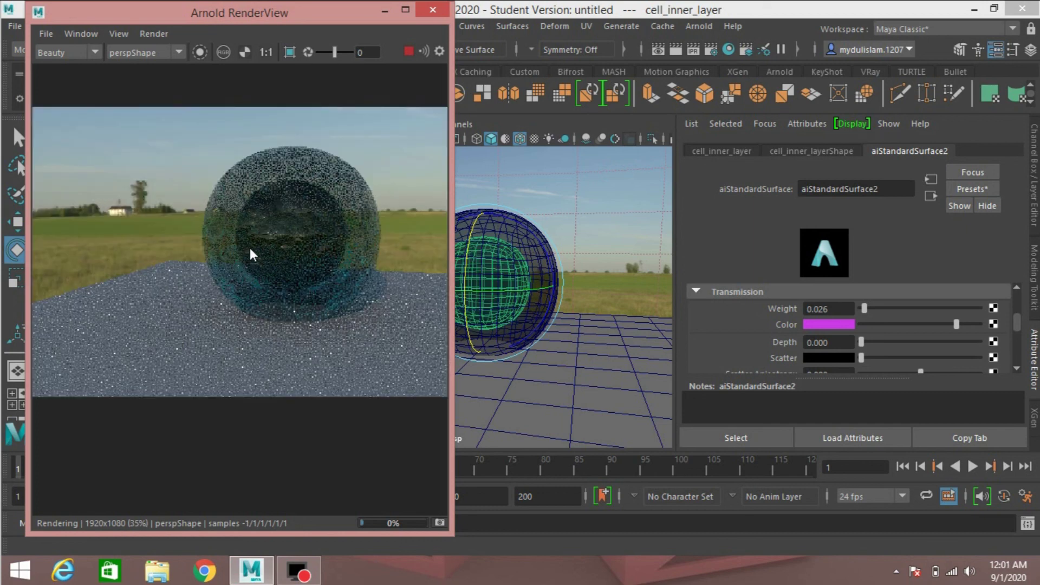
scroll(261, 241, down, 1)
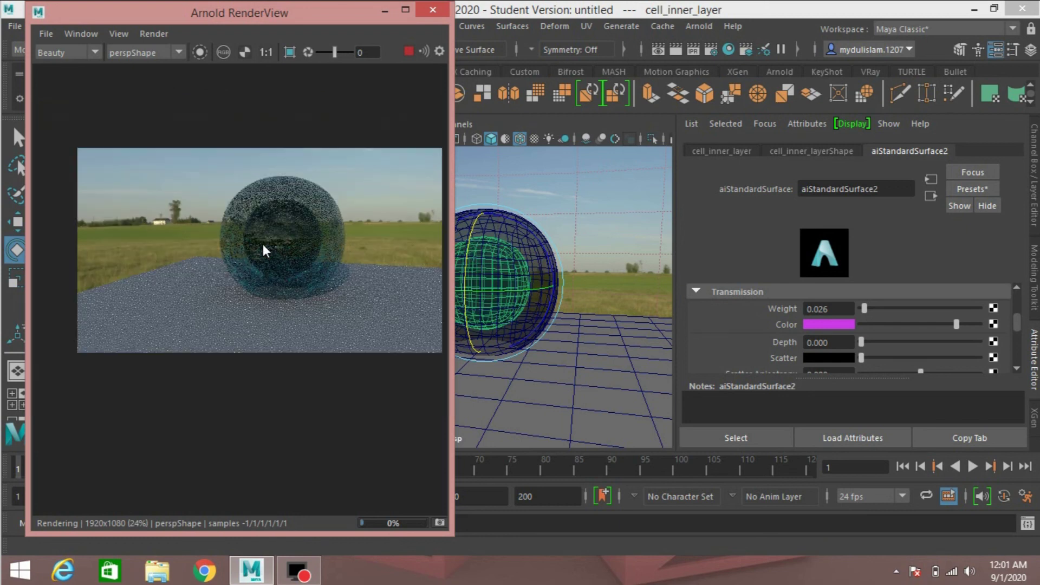